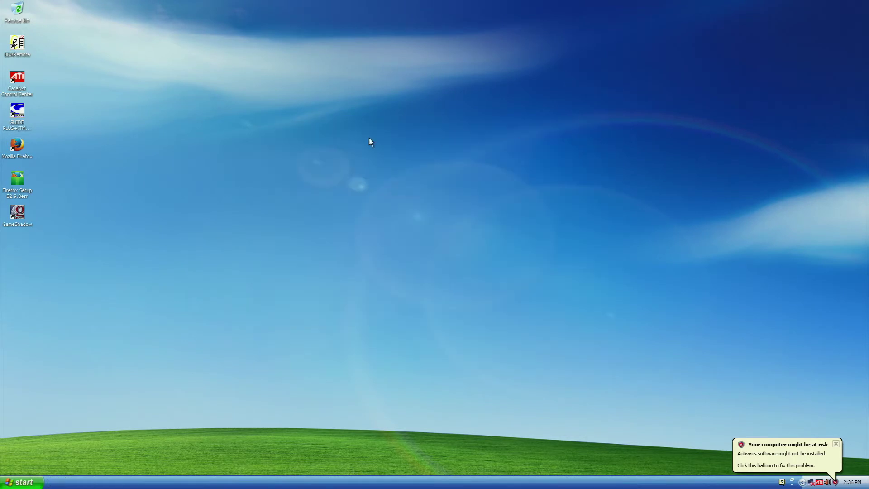
# Open the HYDRAVISION properties, look at the HydraVision help introduction, and close both windows without changing settings
pyautogui.press('super')
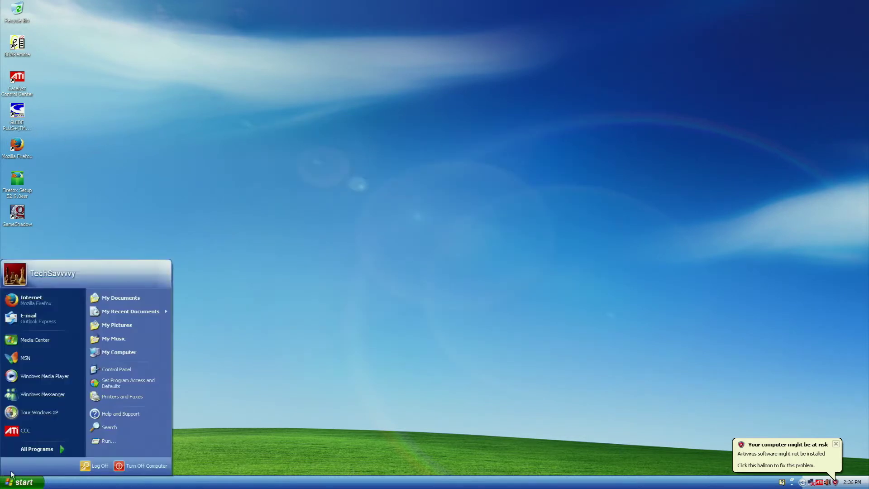
pyautogui.moveTo(30, 450)
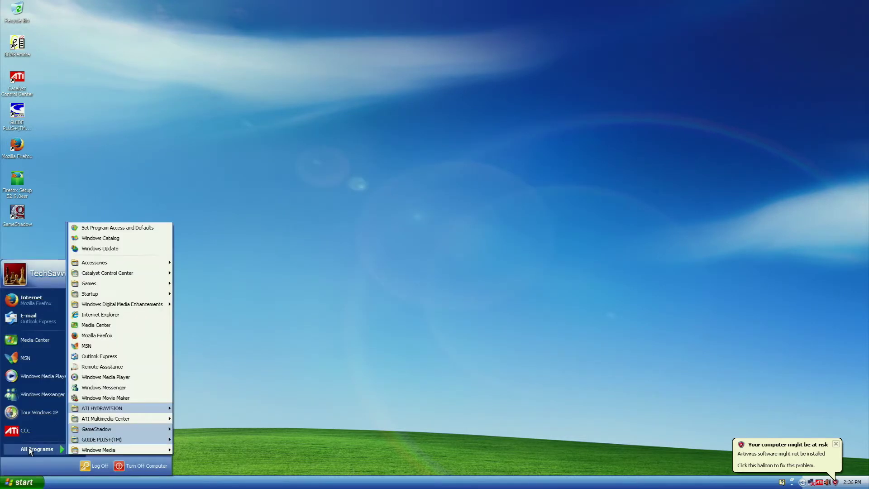
pyautogui.moveTo(121, 439)
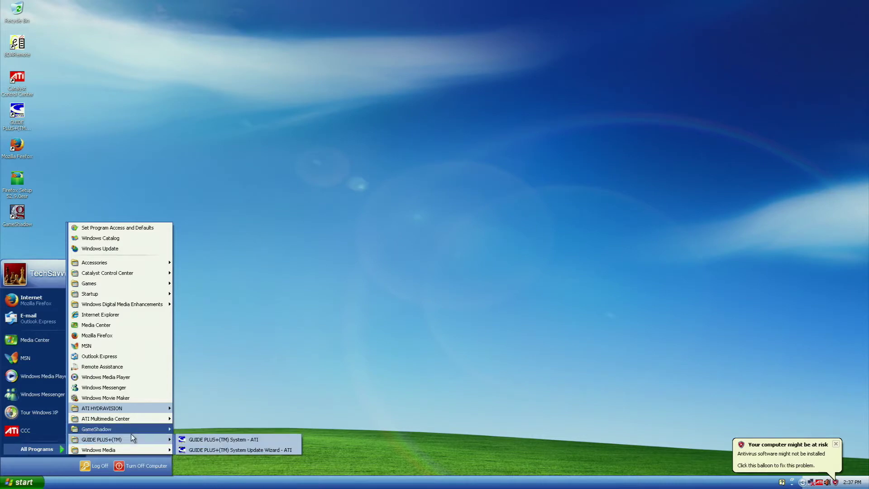
pyautogui.moveTo(156, 407)
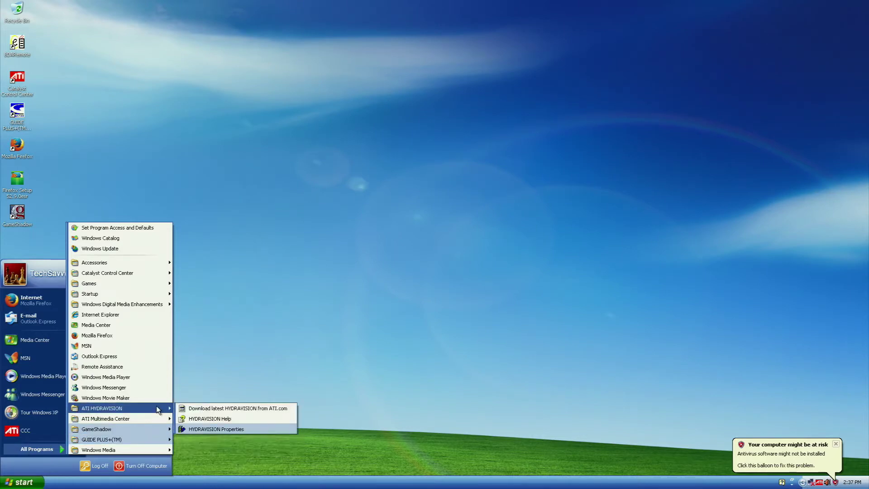
pyautogui.click(203, 429)
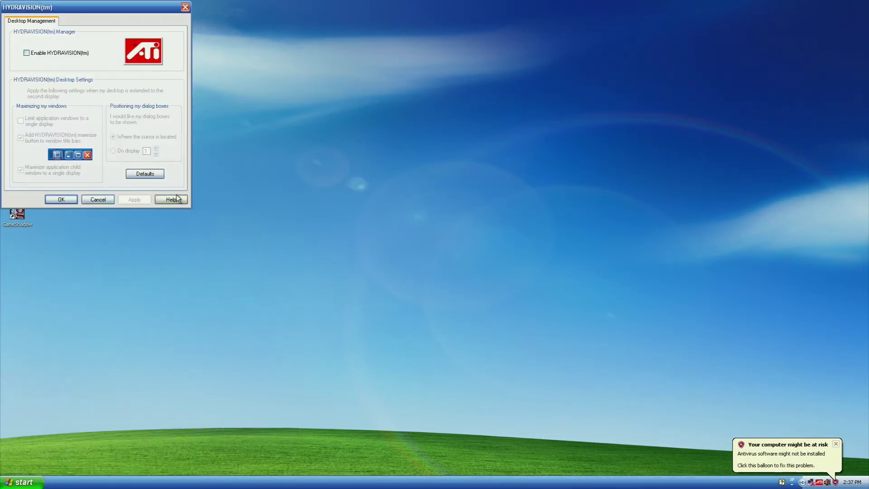
pyautogui.click(176, 199)
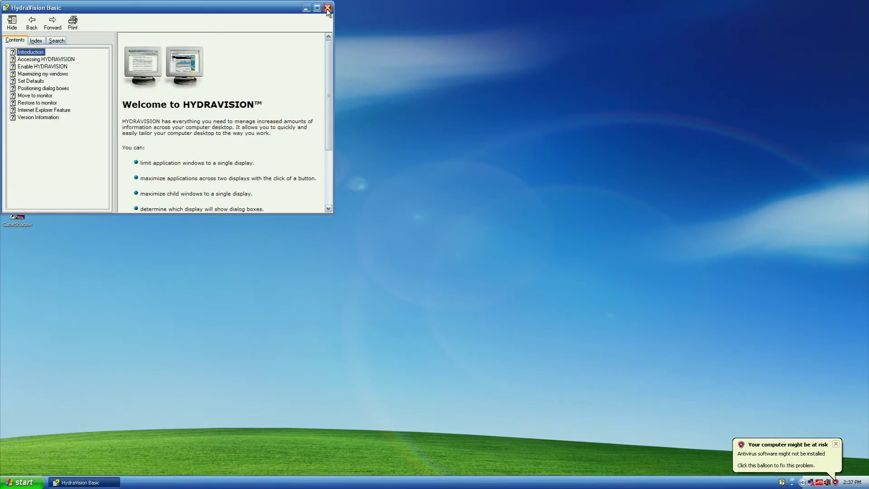
pyautogui.click(327, 8)
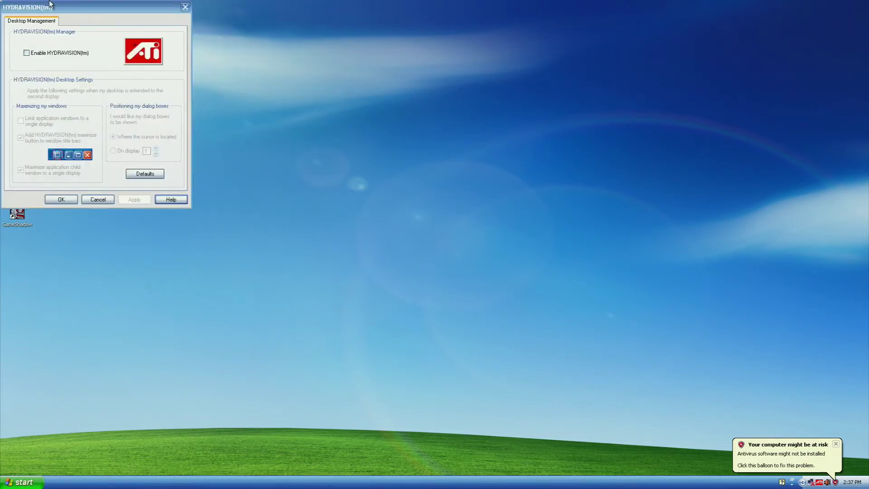
pyautogui.click(186, 8)
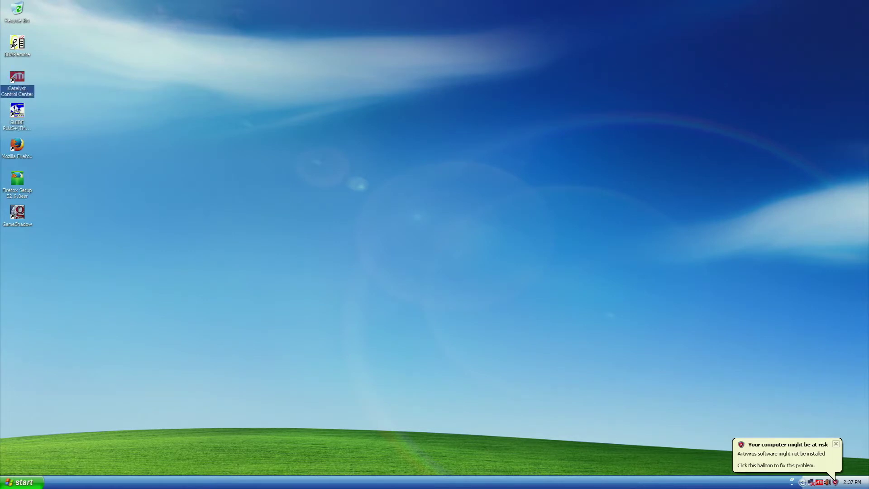
# Launch Media Center, look through its start menu entries, and view the My TV page before returning to the start screen
pyautogui.click(21, 482)
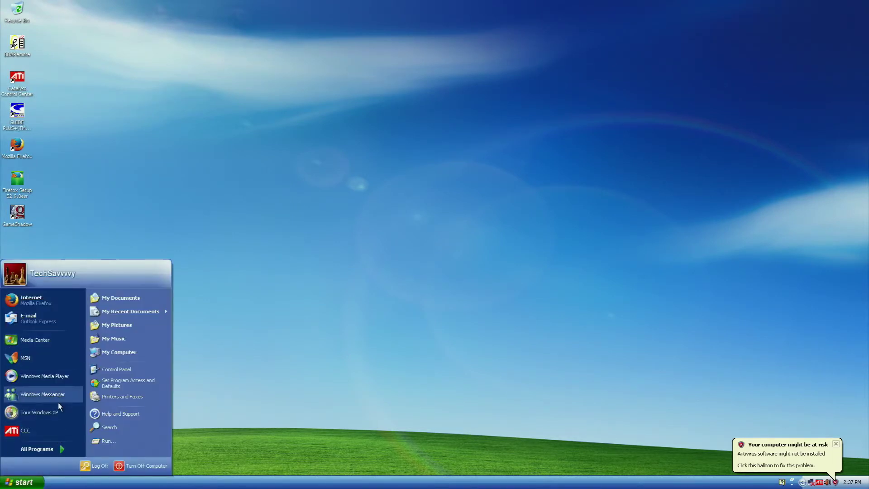
pyautogui.click(59, 342)
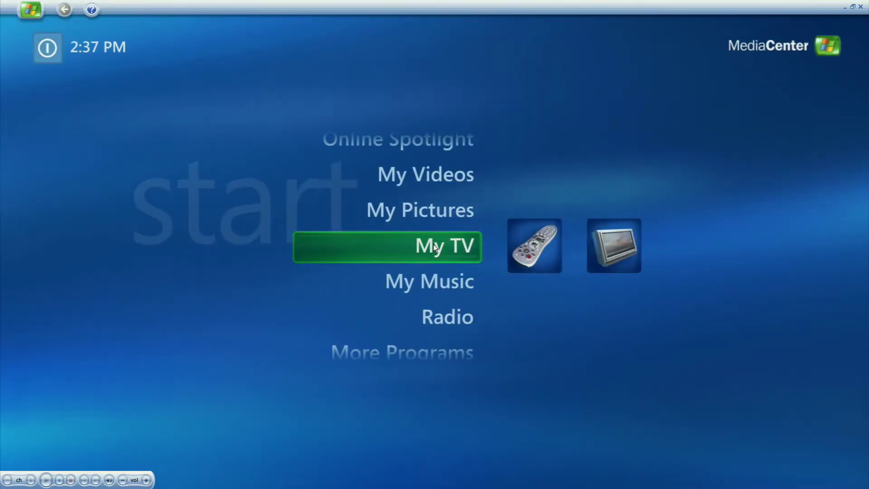
pyautogui.scroll(-4, 429, 174)
pyautogui.scroll(6, 429, 173)
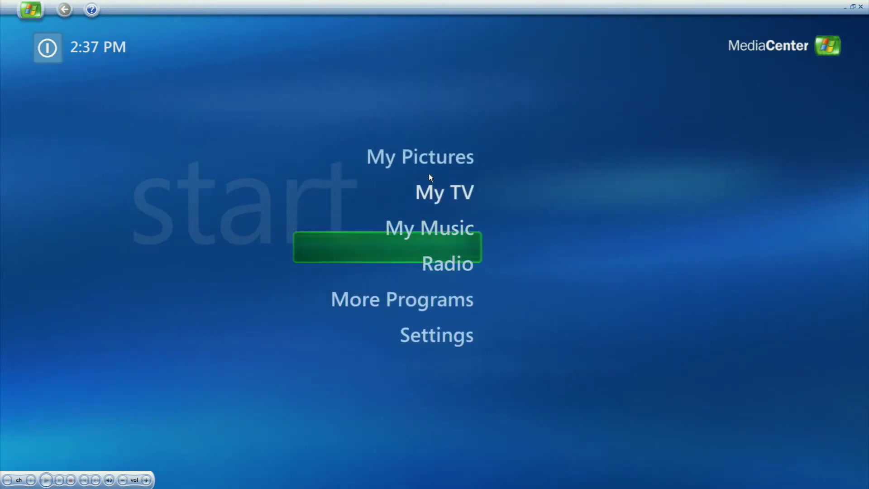
pyautogui.scroll(4, 430, 176)
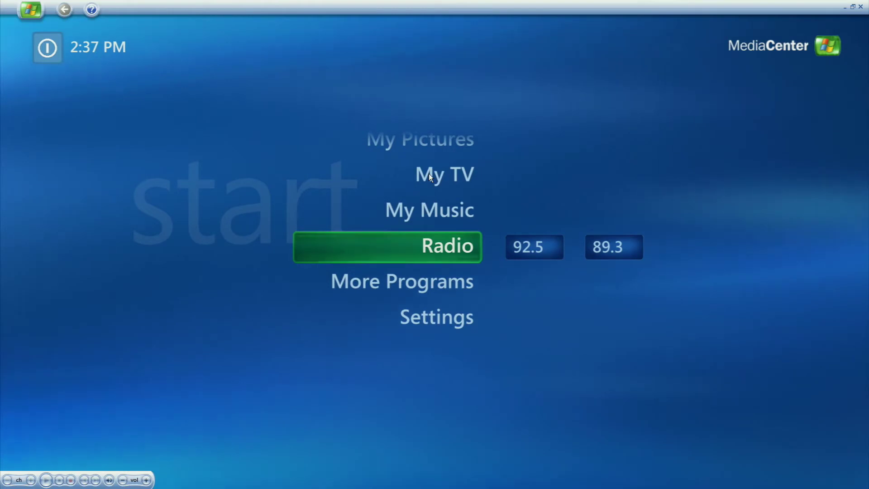
pyautogui.scroll(2, 428, 175)
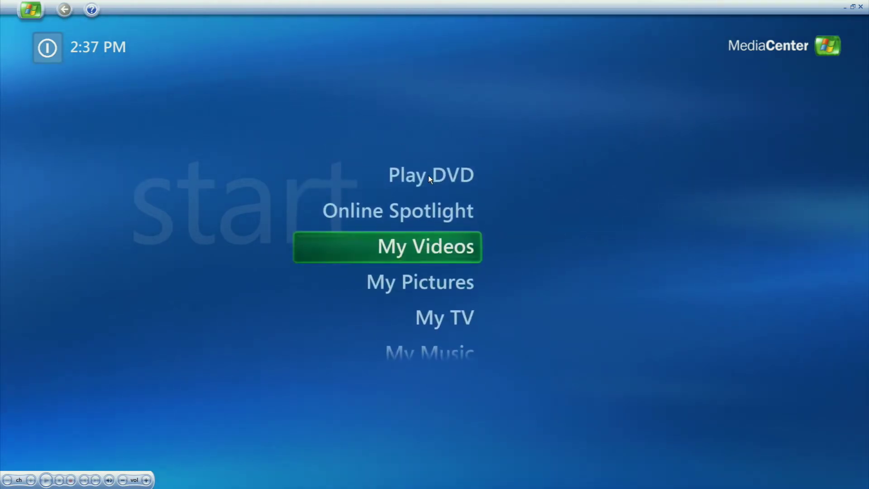
pyautogui.click(439, 317)
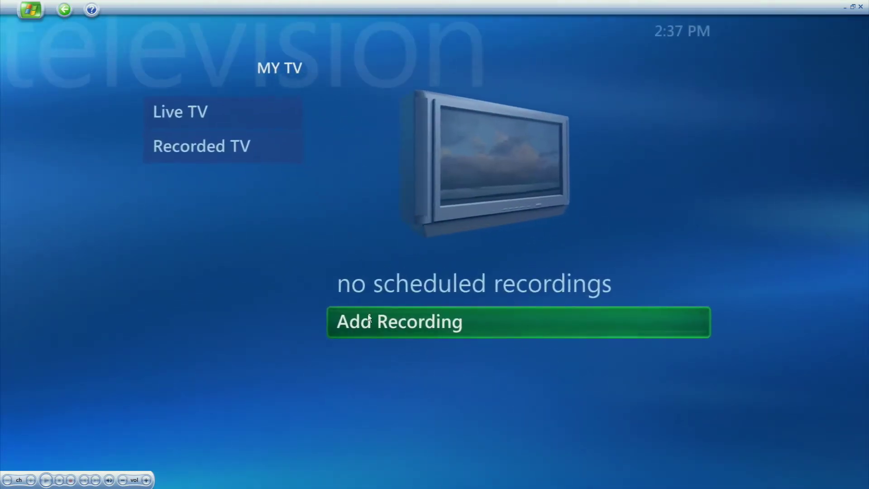
pyautogui.click(66, 13)
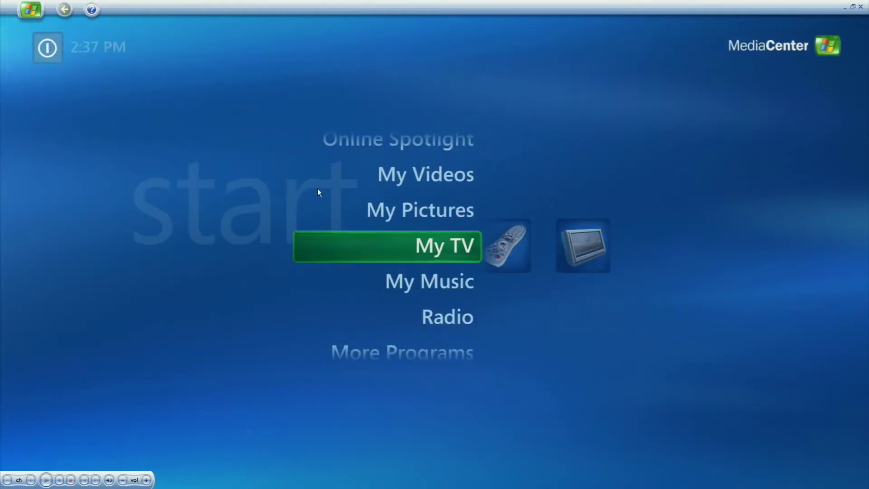
# View the Pictures settings in Media Center, save them as they are, and close Media Center
pyautogui.scroll(-4, 411, 279)
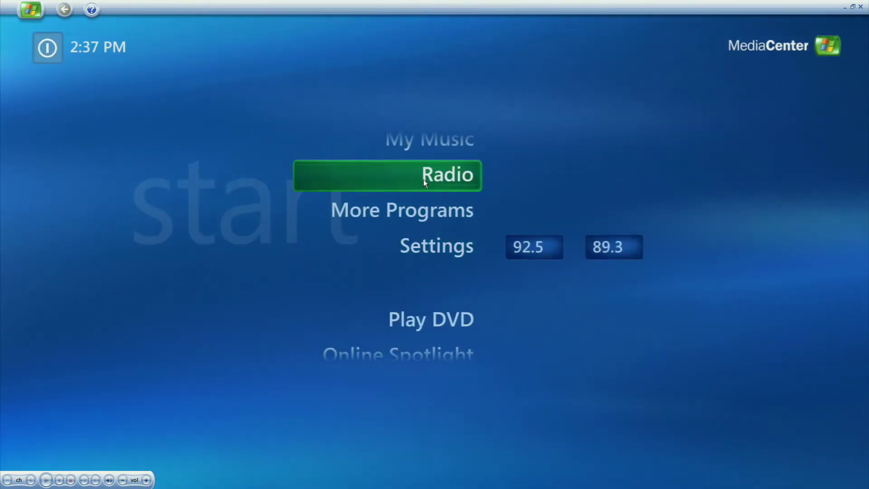
pyautogui.scroll(-7, 417, 199)
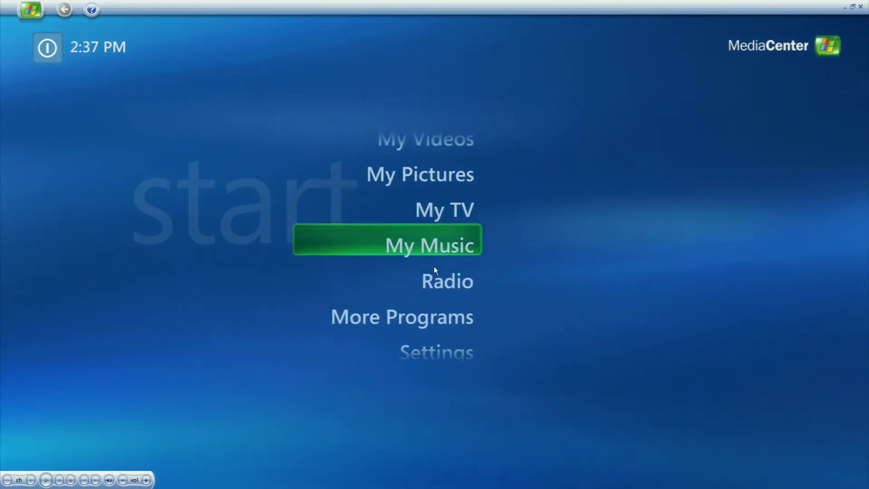
pyautogui.scroll(-5, 434, 312)
pyautogui.scroll(-3, 436, 311)
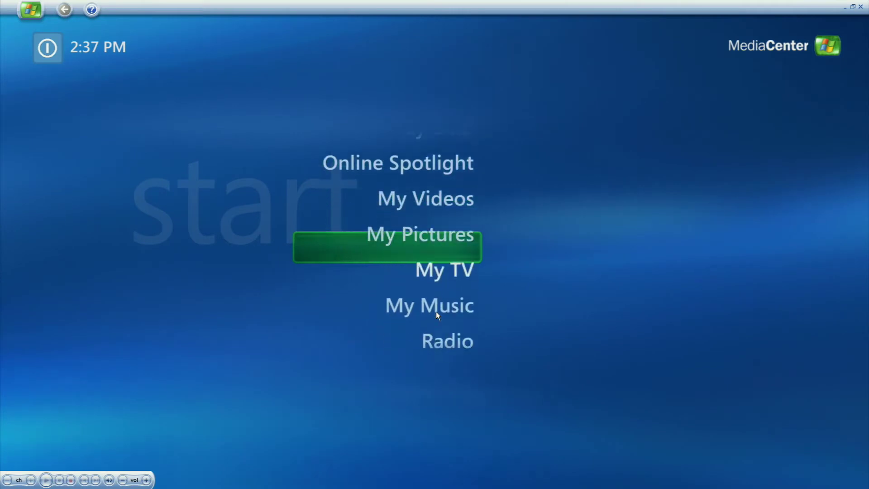
pyautogui.scroll(4, 436, 311)
pyautogui.scroll(2, 436, 311)
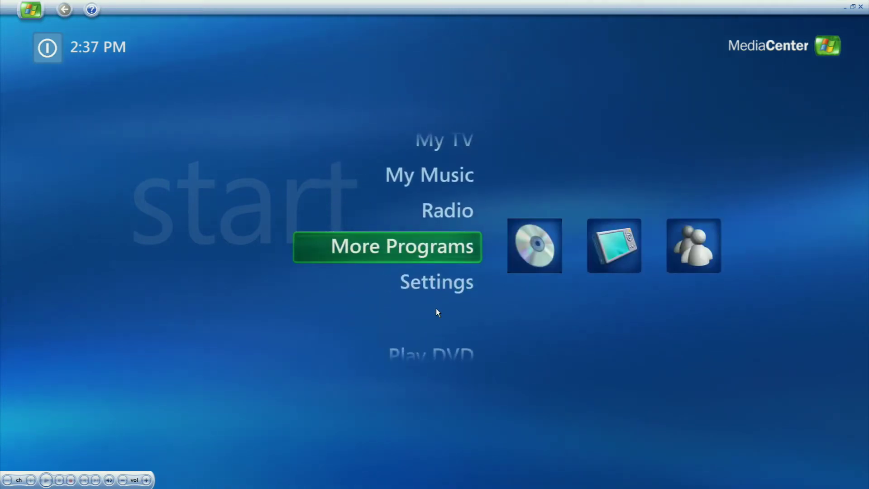
pyautogui.click(436, 283)
pyautogui.click(328, 192)
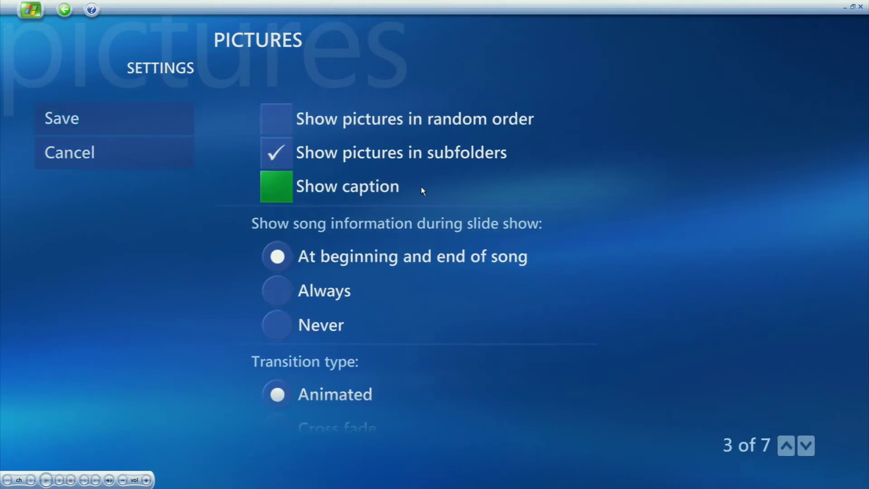
pyautogui.click(126, 113)
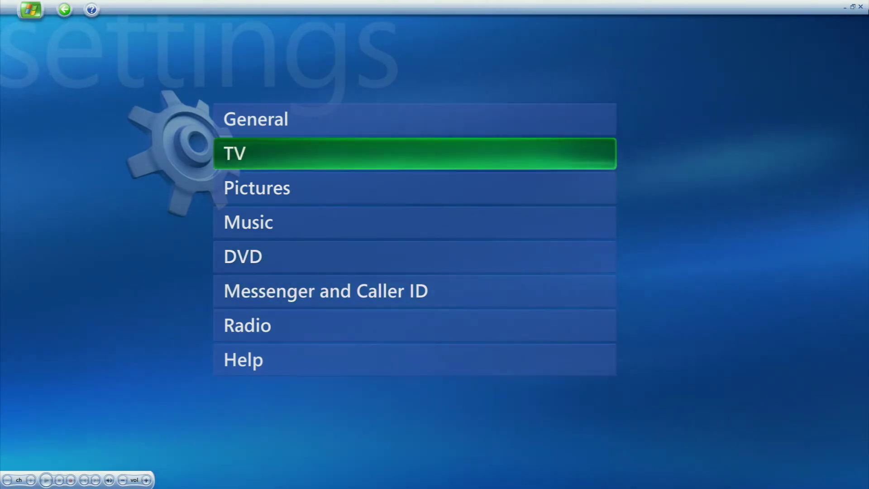
pyautogui.click(861, 7)
# Open ATI Catalyst Control Center, view the Avivo Video presets, and close it
pyautogui.press('super')
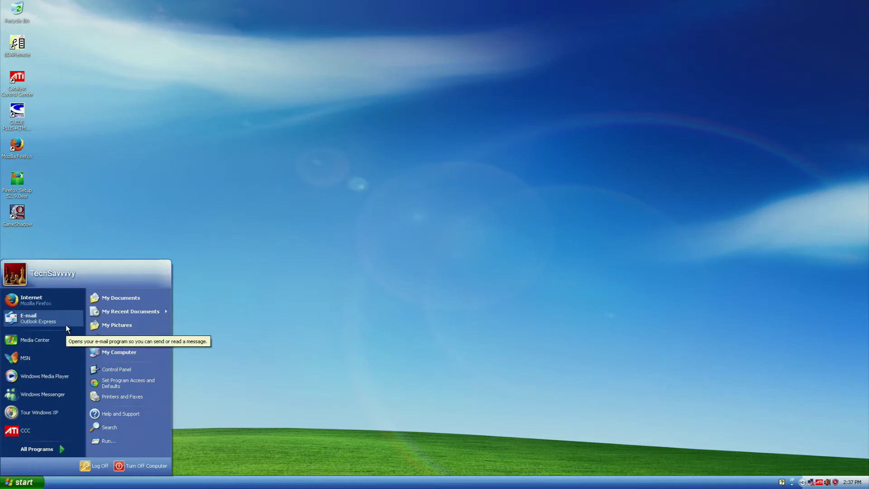
pyautogui.click(56, 450)
pyautogui.click(55, 427)
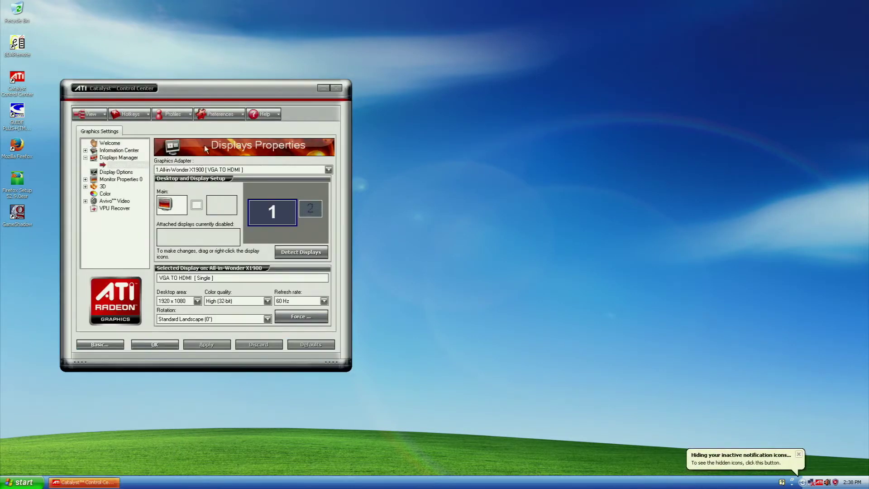
pyautogui.click(108, 202)
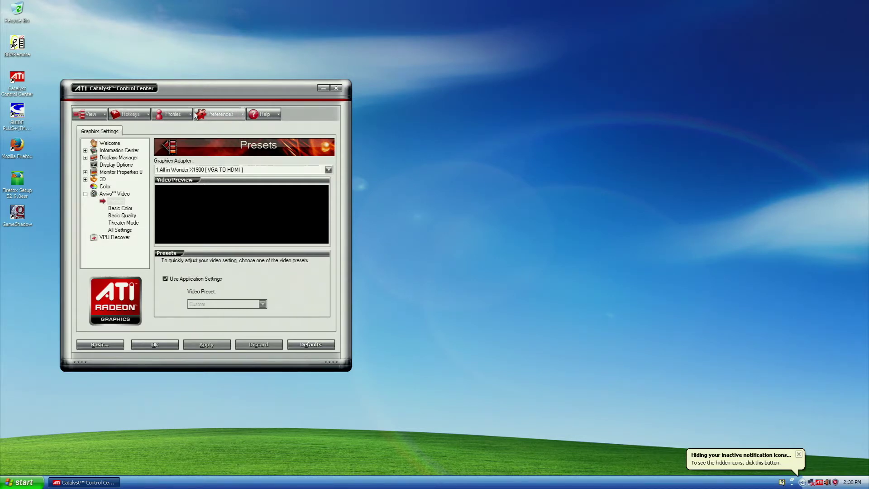
pyautogui.click(337, 88)
# Switch to Mozilla Firefox, search the web for "vlc video capture" and look through the results
pyautogui.click(13, 149)
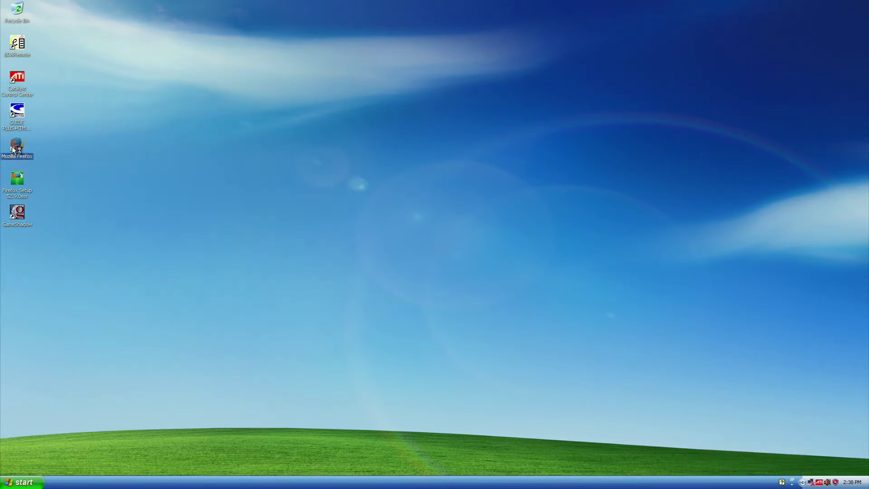
pyautogui.doubleClick(13, 149)
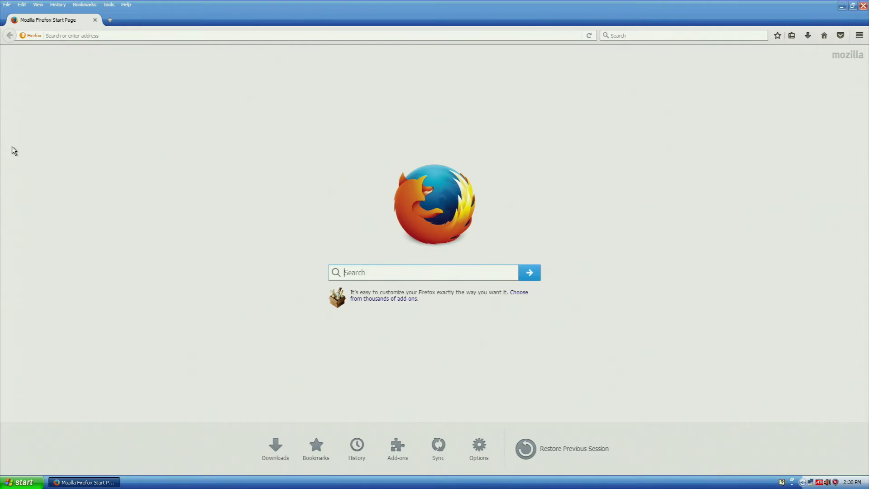
pyautogui.write('vl')
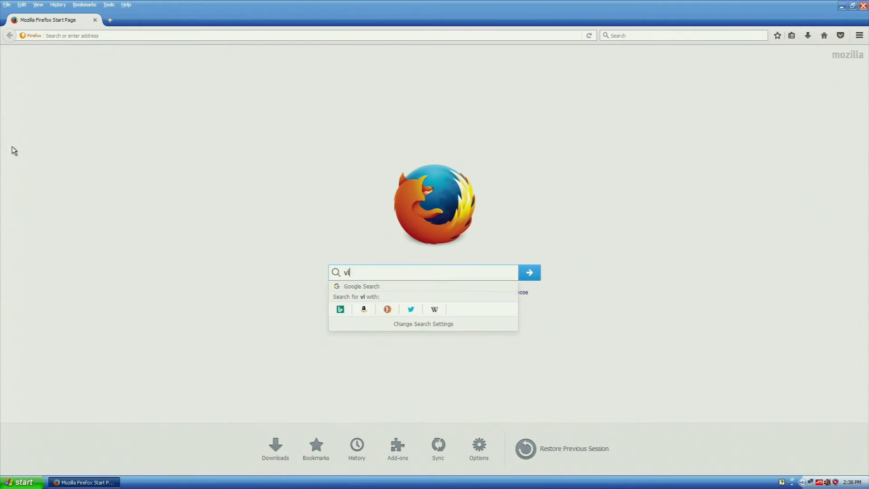
pyautogui.write('c video capture')
pyautogui.press('Return')
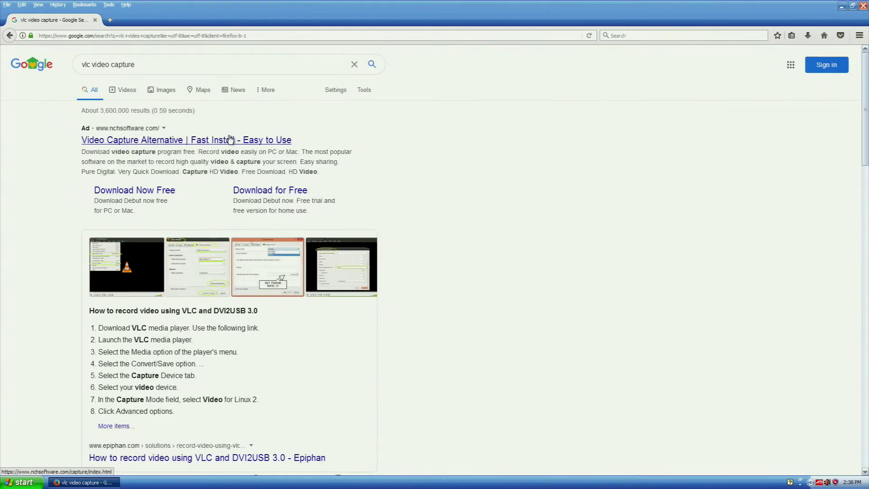
pyautogui.scroll(-5, 230, 138)
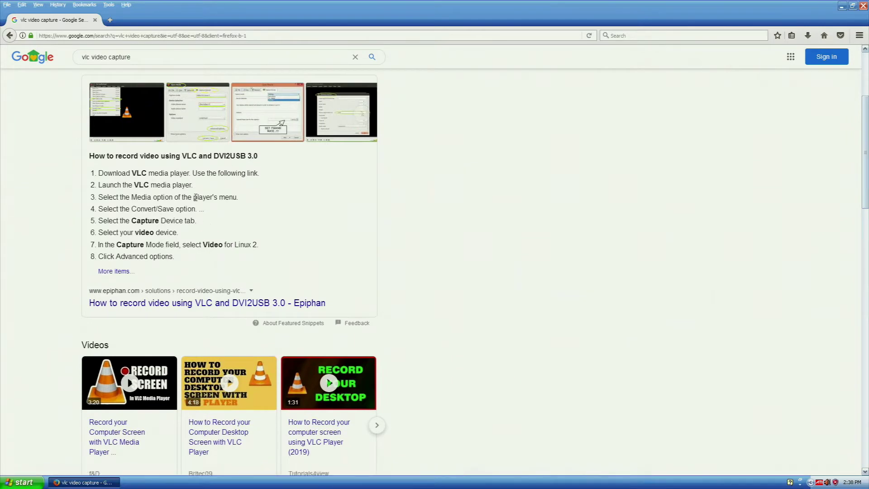
pyautogui.scroll(-4, 185, 194)
pyautogui.scroll(5, 186, 195)
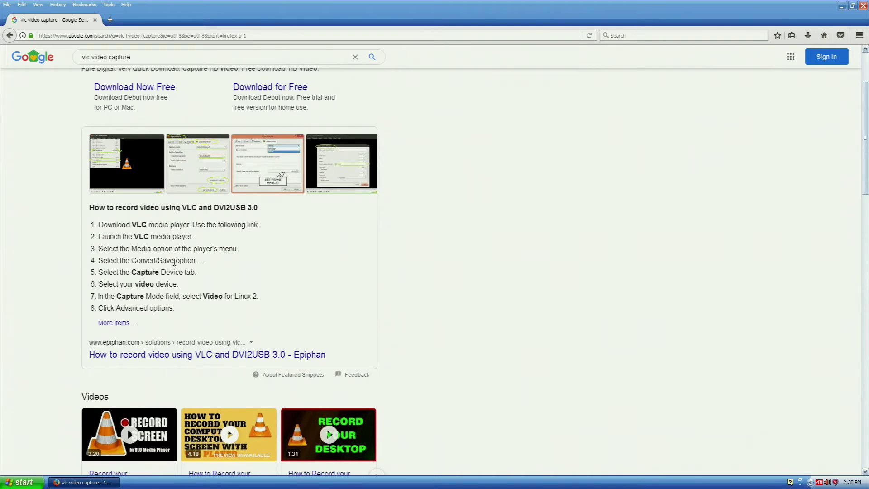
pyautogui.scroll(4, 175, 276)
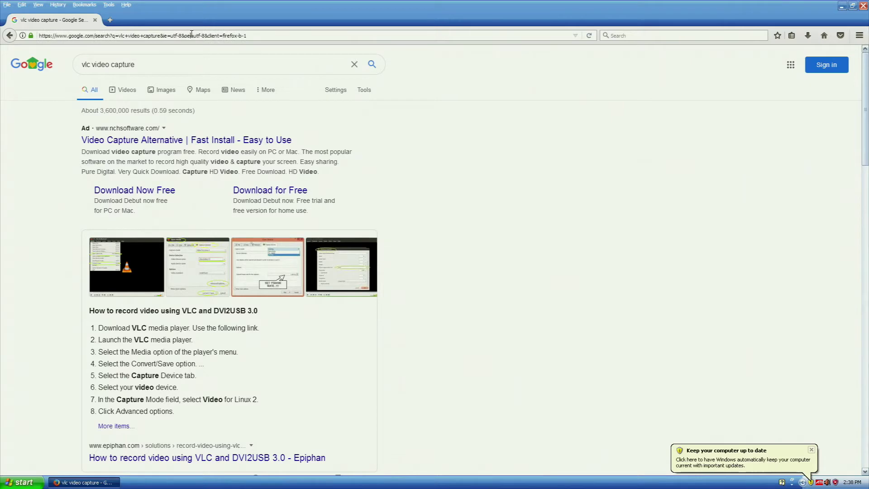
# Search the web for "vlc download" and save vlc-3.0.8-win32.exe from the official VideoLAN download page for Windows
pyautogui.click(191, 35)
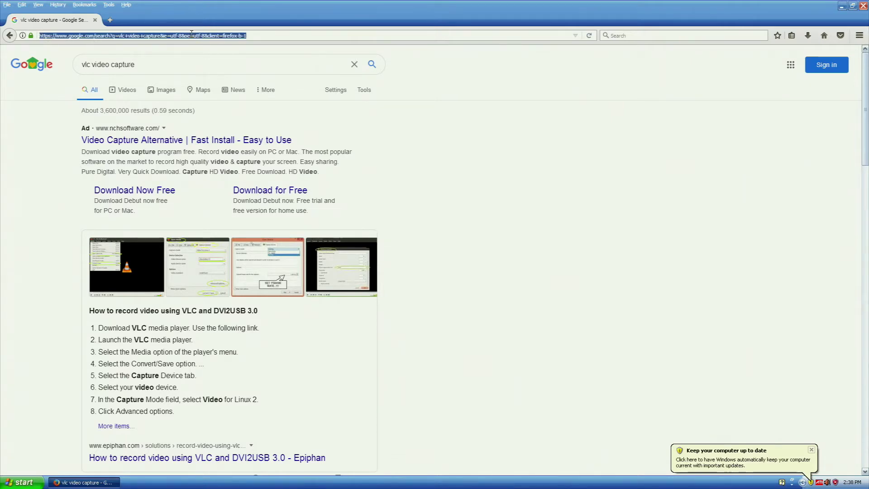
pyautogui.write('vlc download')
pyautogui.press('Return')
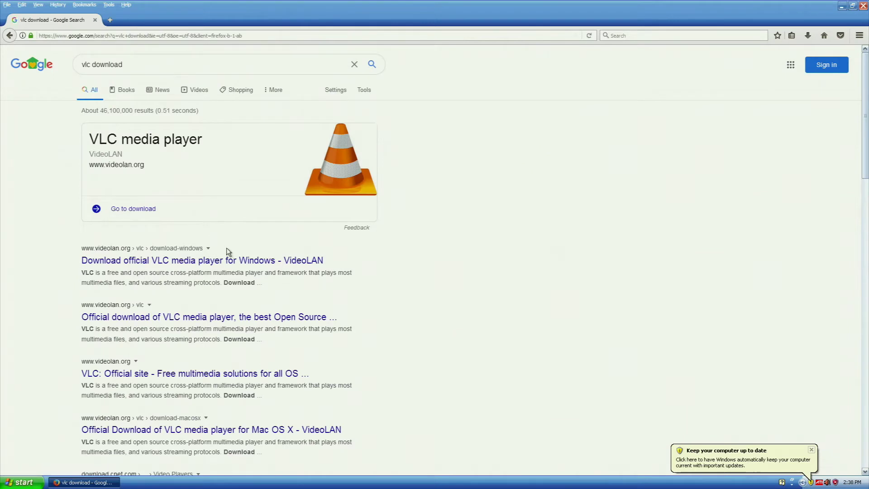
pyautogui.click(230, 260)
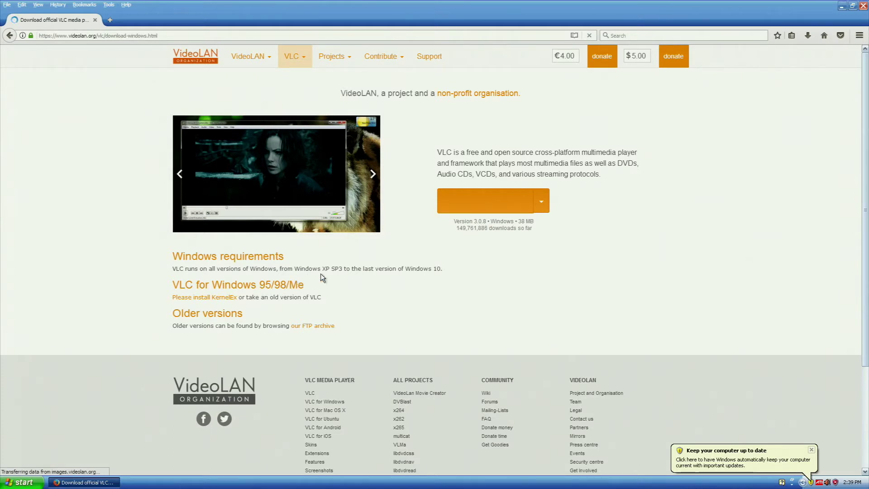
pyautogui.click(471, 207)
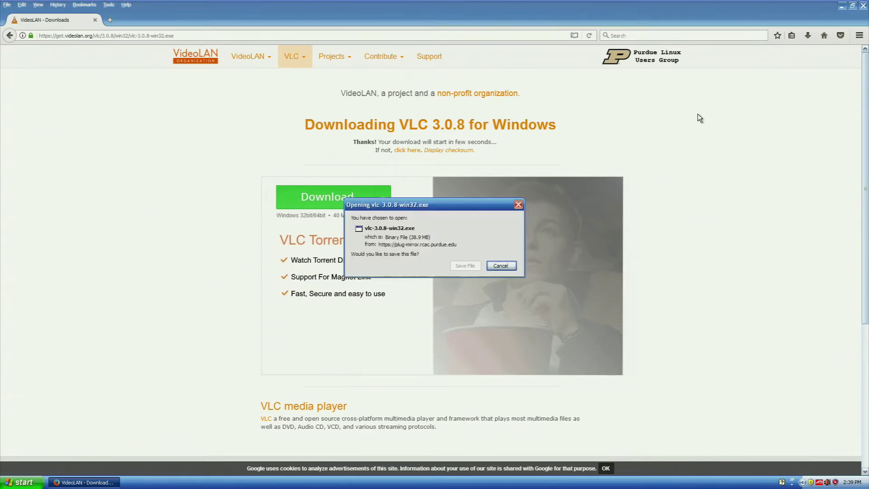
pyautogui.click(462, 266)
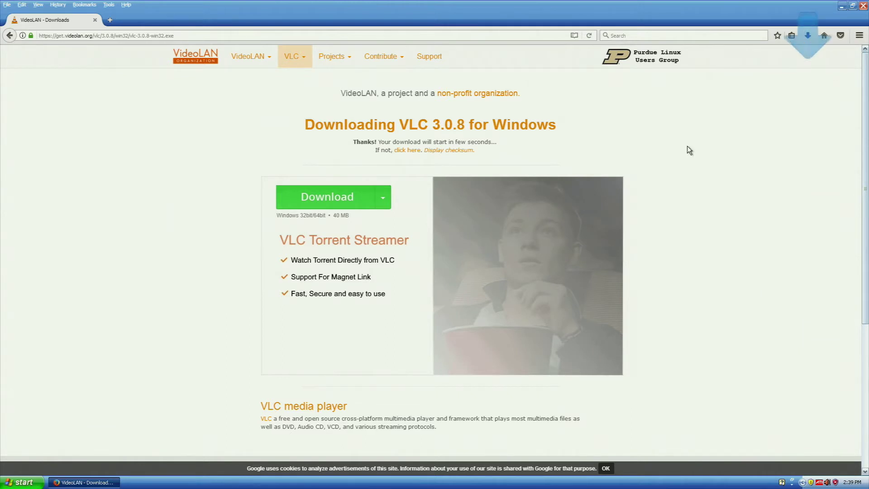
# Run the downloaded vlc-3.0.8-win32.exe installer and start the installation with the default components and location
pyautogui.click(807, 39)
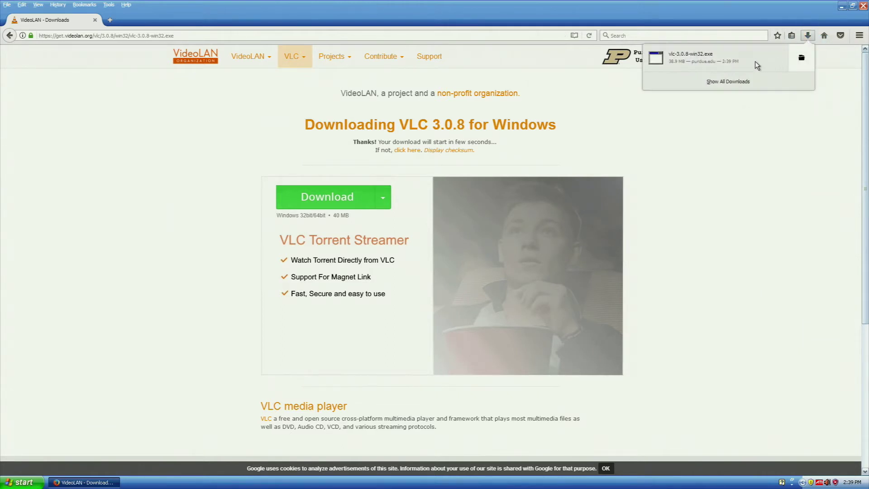
pyautogui.click(709, 66)
pyautogui.click(454, 247)
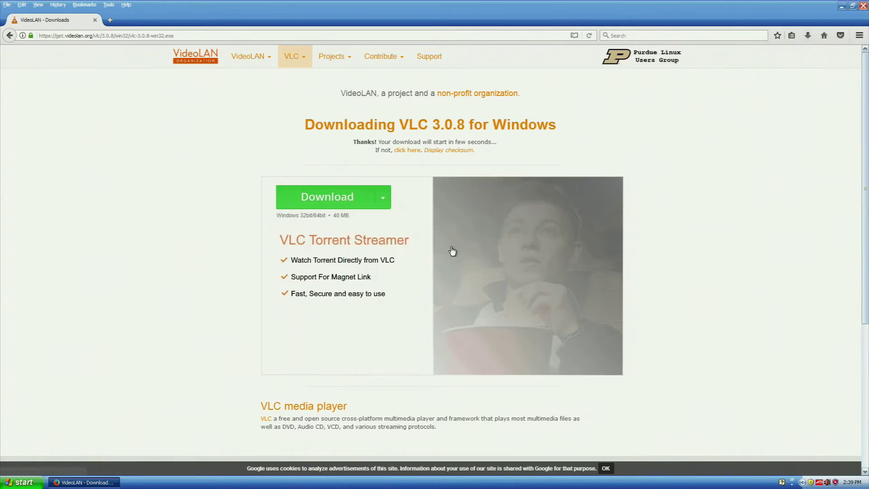
pyautogui.click(434, 265)
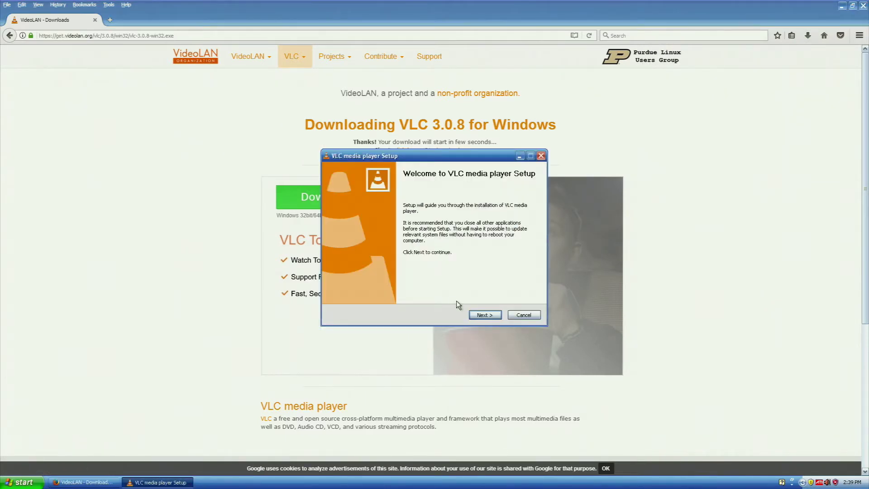
pyautogui.click(484, 315)
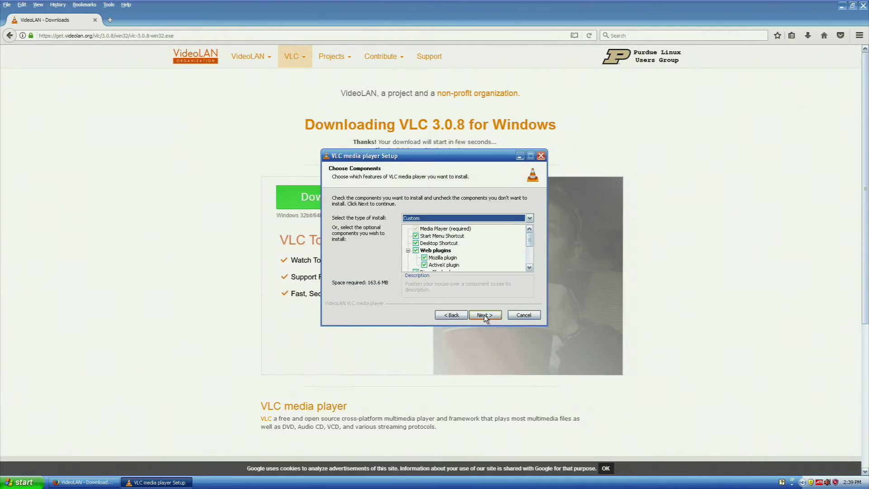
pyautogui.click(485, 314)
pyautogui.click(485, 314)
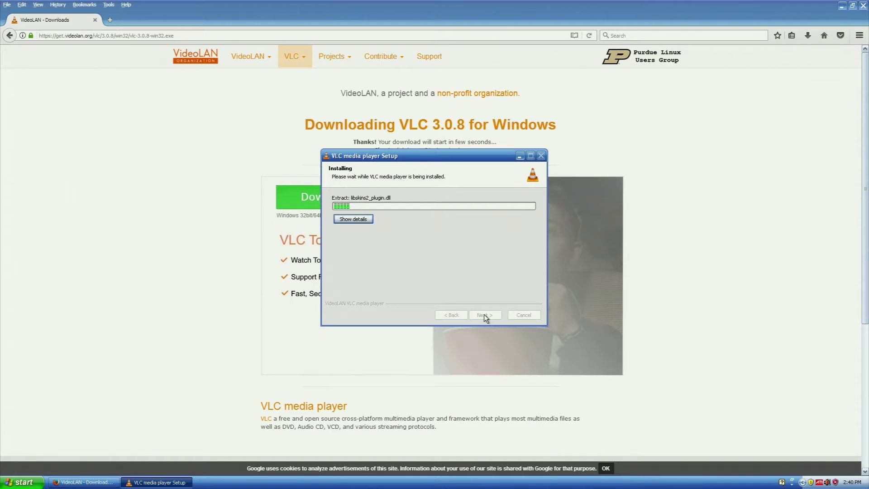
# Close the browser and finish the VLC setup with the player launching, accepting the default network access policy
pyautogui.click(852, 6)
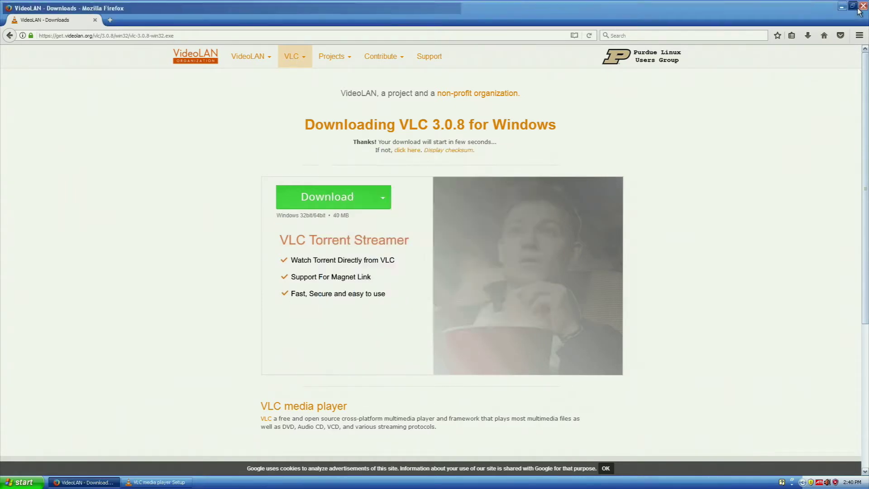
pyautogui.click(322, 9)
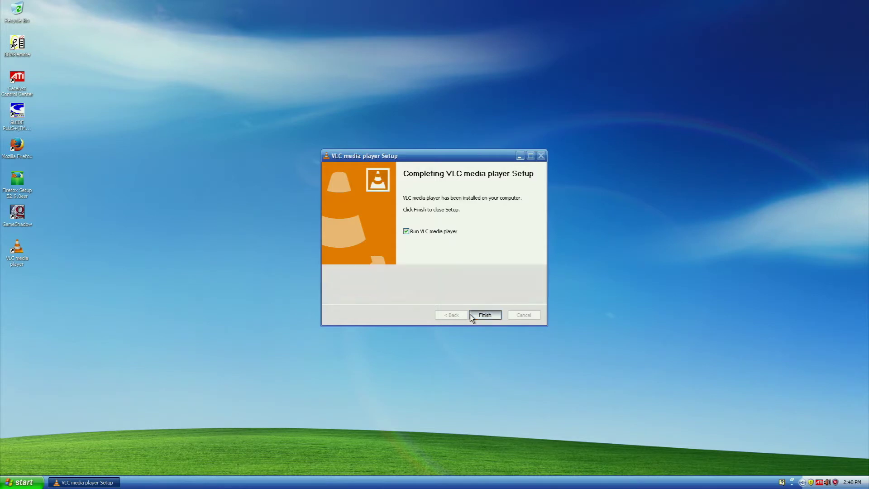
pyautogui.click(470, 314)
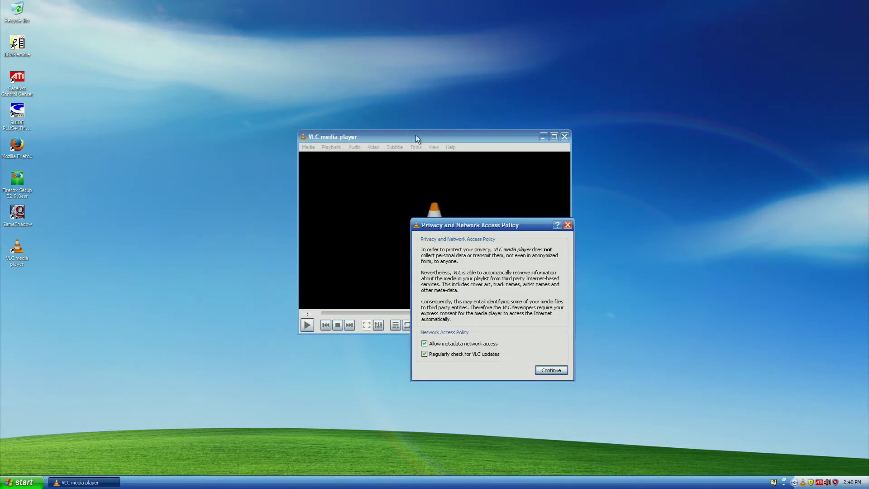
pyautogui.click(549, 372)
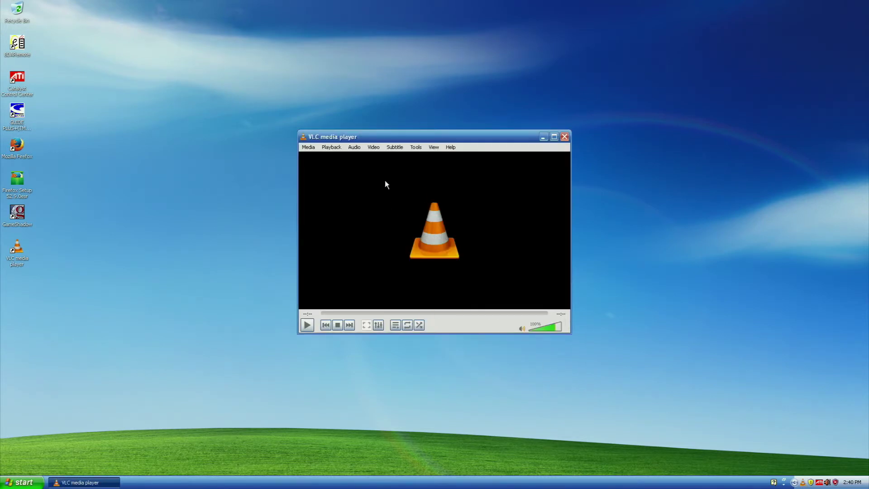
# Set up a capture device conversion with ATI T200 AVStream Analog Capture for video and ATI T200 AVStream Analog Audio Capture for audio
pyautogui.click(309, 148)
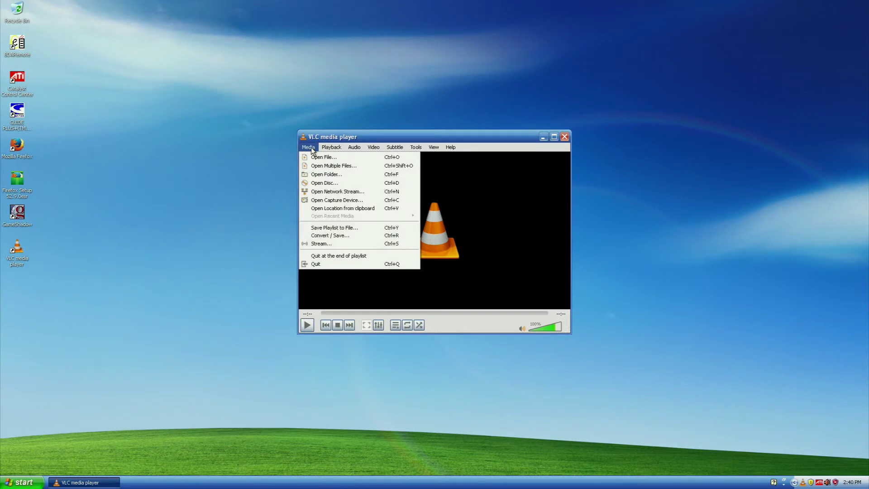
pyautogui.click(355, 235)
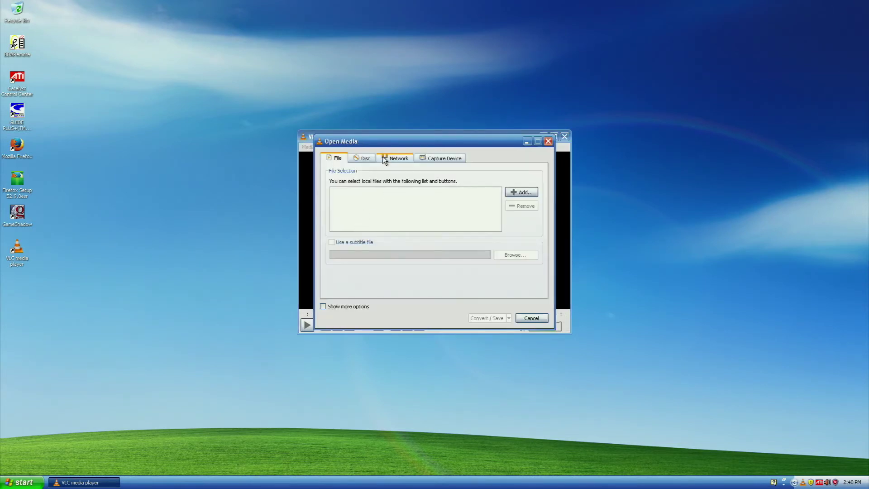
pyautogui.click(432, 158)
pyautogui.click(485, 201)
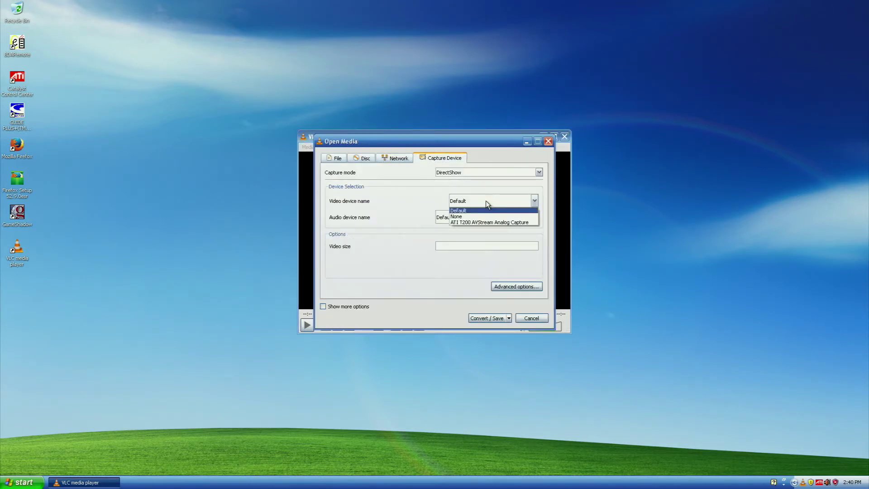
pyautogui.click(508, 223)
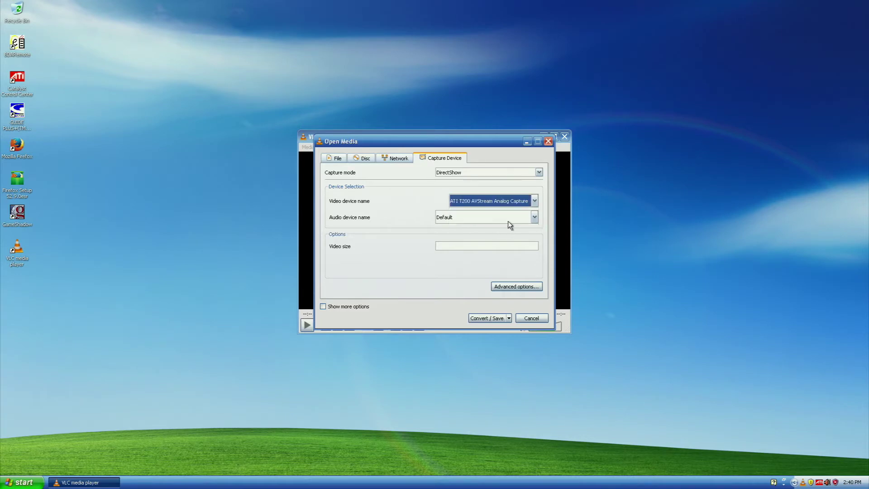
pyautogui.click(483, 214)
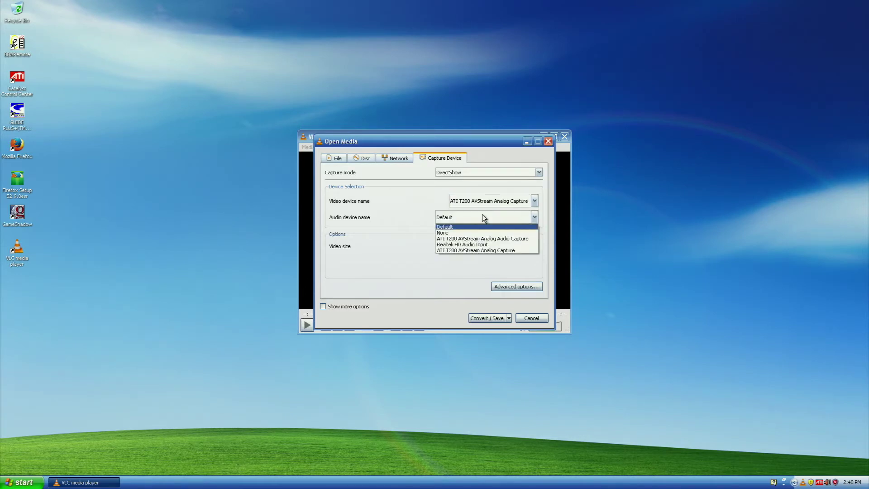
pyautogui.click(522, 239)
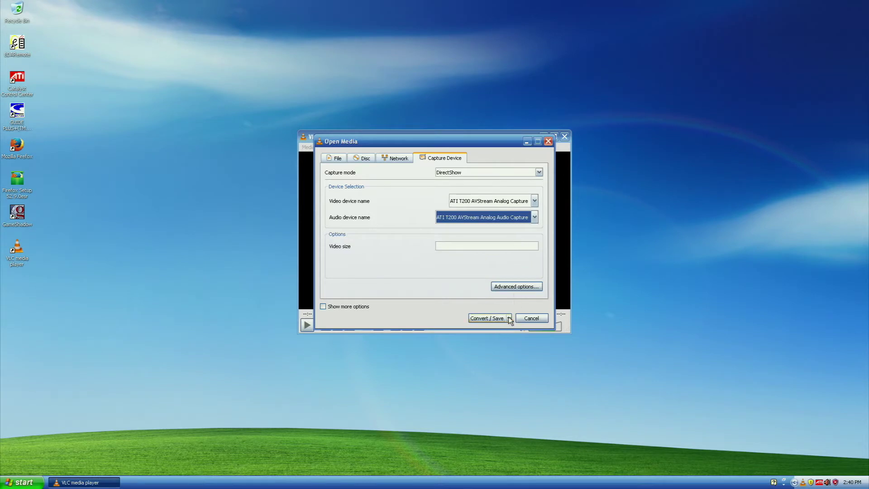
# Set the conversion's destination to an mp4 file named My Documents on the Desktop and start the capture
pyautogui.click(488, 318)
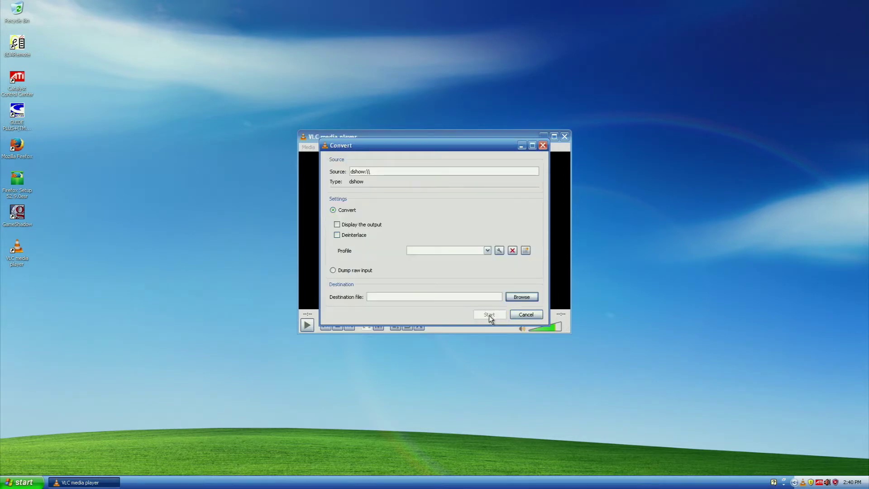
pyautogui.click(524, 297)
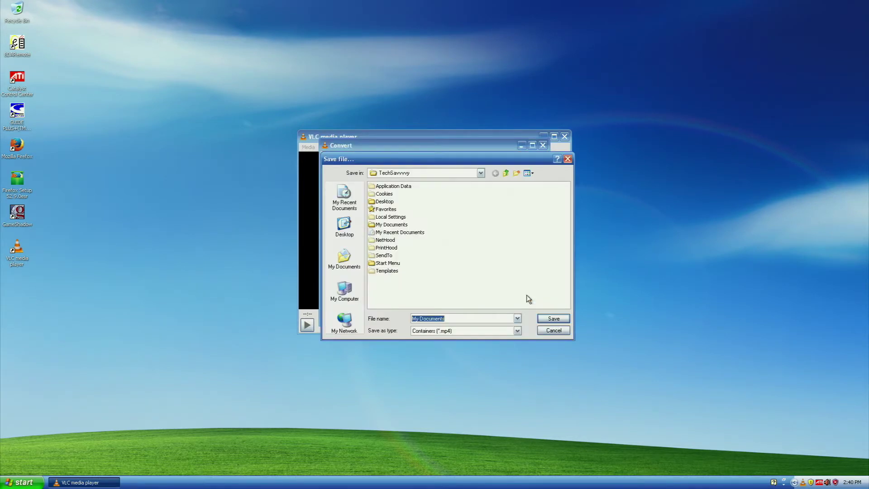
pyautogui.click(344, 226)
pyautogui.click(553, 318)
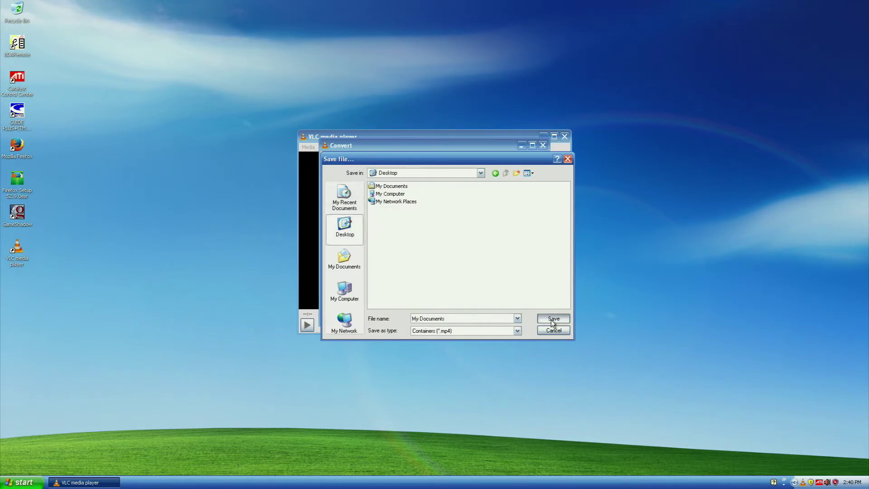
pyautogui.click(497, 316)
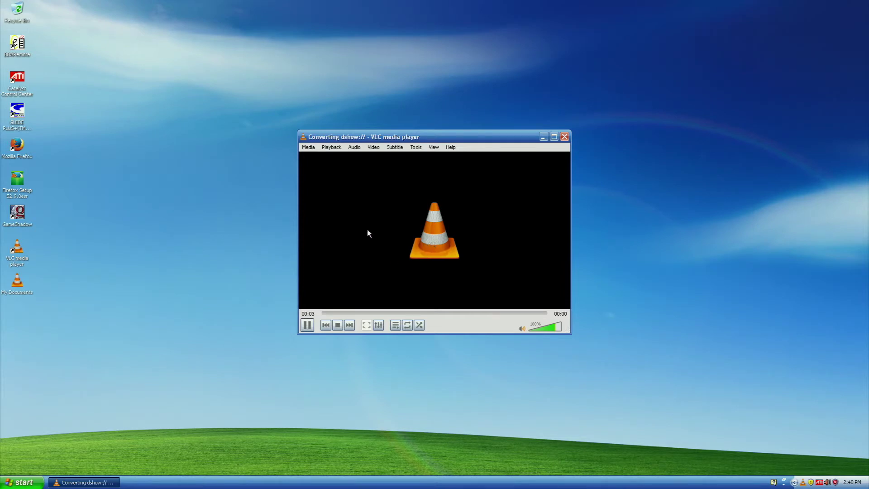
# Reopen the capture device conversion settings, view the advanced options without changing them, and set the video device to Default
pyautogui.click(312, 148)
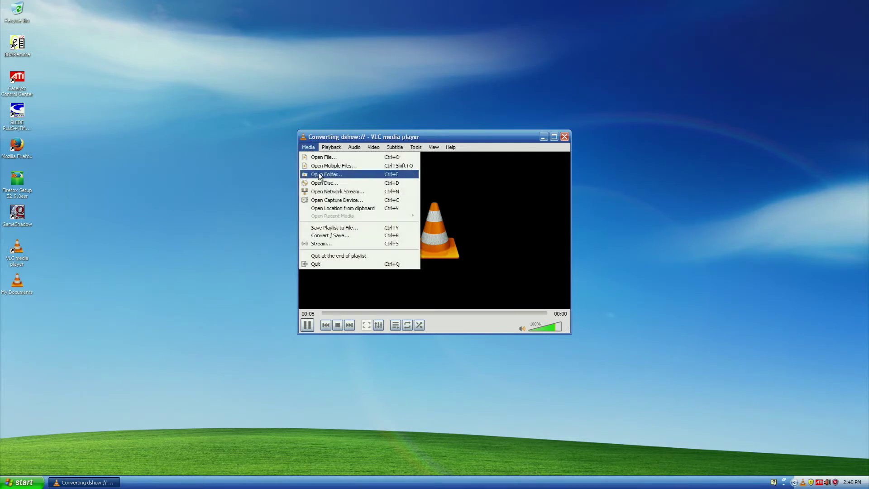
pyautogui.click(356, 235)
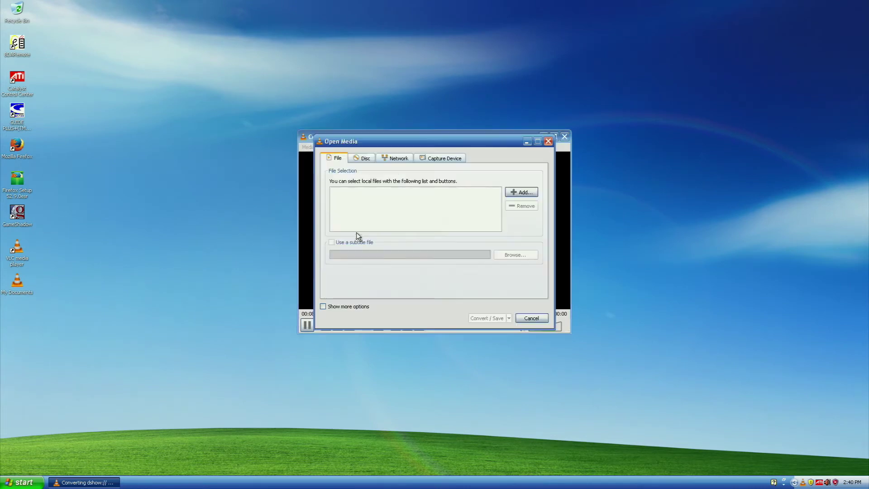
pyautogui.click(435, 161)
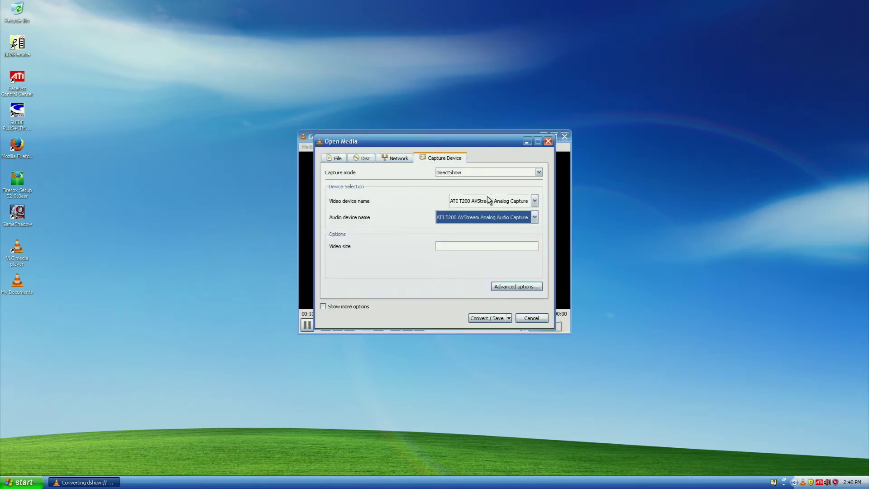
pyautogui.click(508, 288)
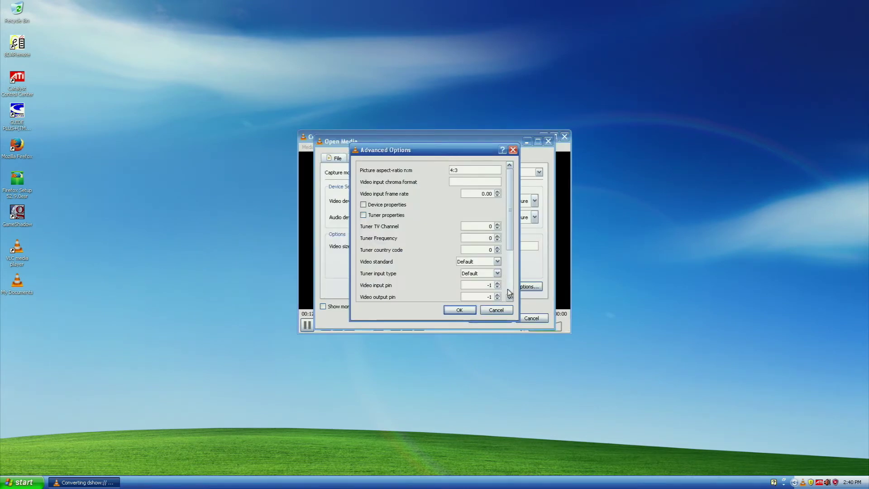
pyautogui.scroll(-3, 510, 232)
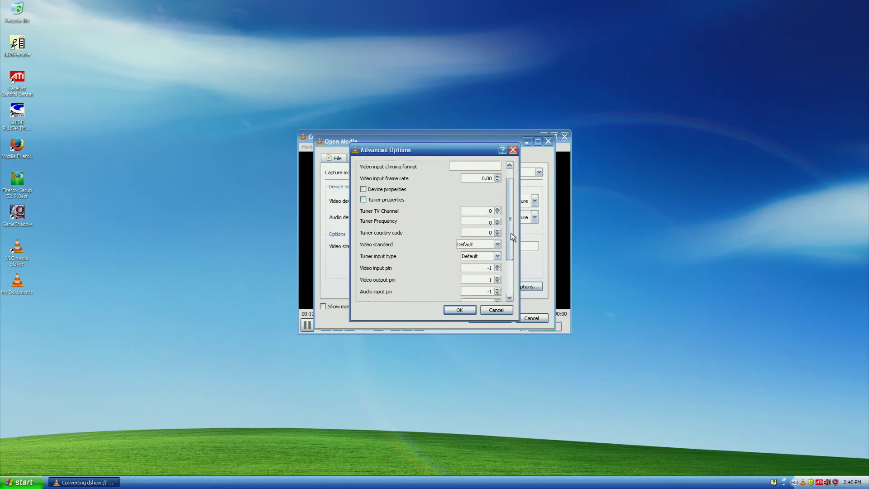
pyautogui.click(498, 309)
pyautogui.click(495, 201)
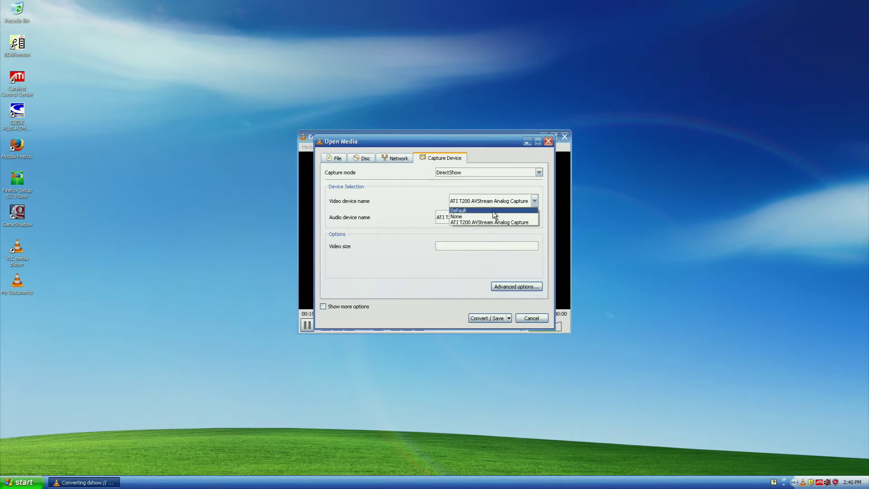
pyautogui.click(493, 210)
# Choose a destination file for the Default video device capture and start the conversion, playing it again once it stops
pyautogui.click(490, 318)
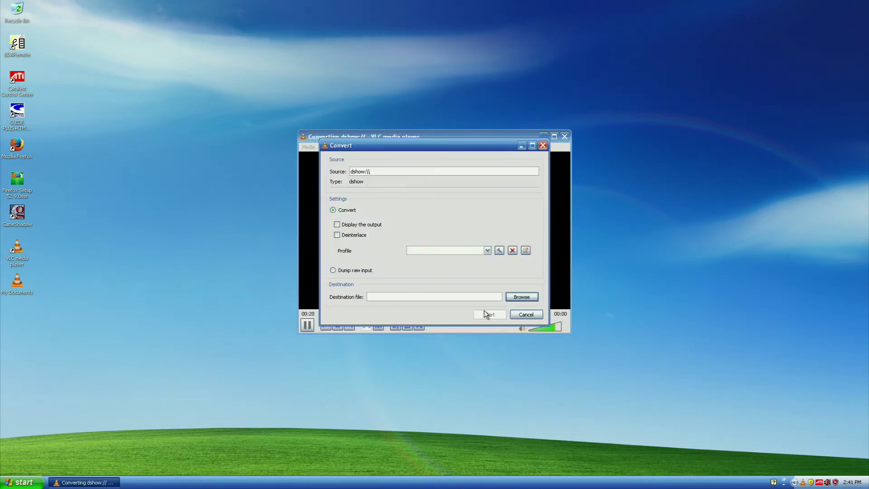
pyautogui.click(521, 297)
pyautogui.click(553, 319)
pyautogui.click(551, 317)
pyautogui.click(495, 312)
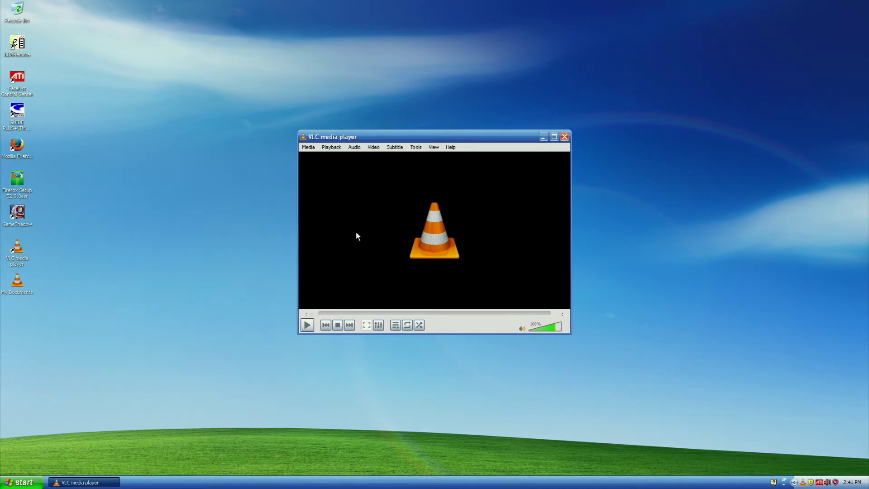
pyautogui.click(308, 326)
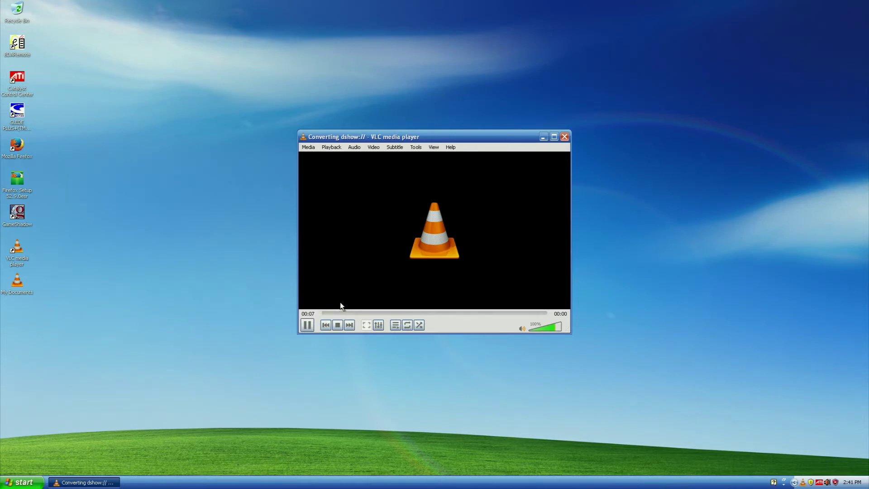
# Close the VLC conversion and open Firefox in a maximized window
pyautogui.click(565, 137)
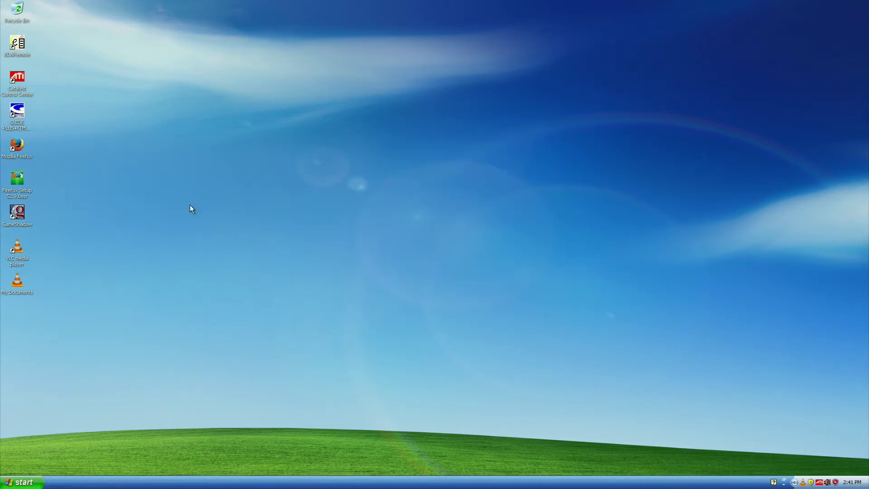
pyautogui.click(23, 481)
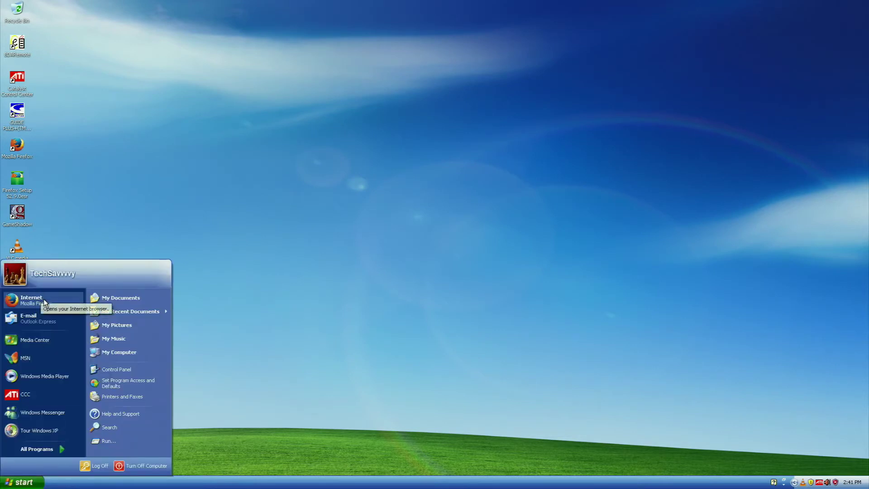
pyautogui.click(57, 300)
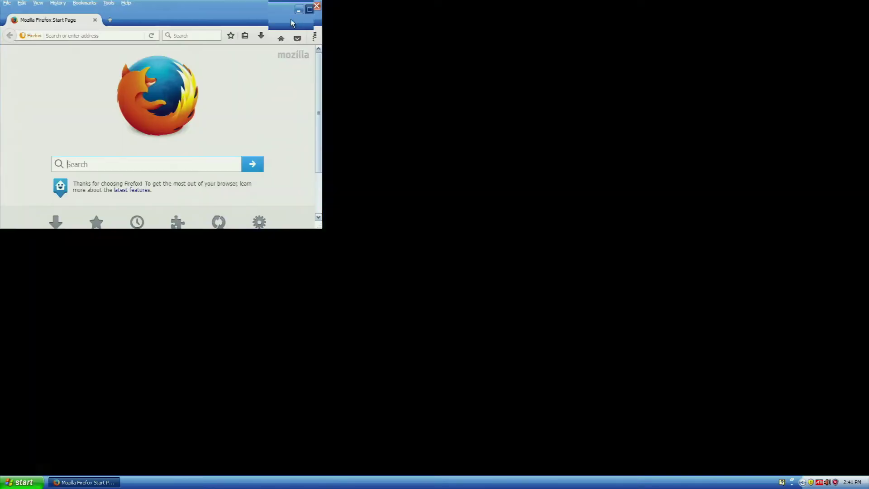
pyautogui.doubleClick(291, 21)
# Search the web for "ati x1900 composite capture"
pyautogui.click(262, 31)
pyautogui.write('ati')
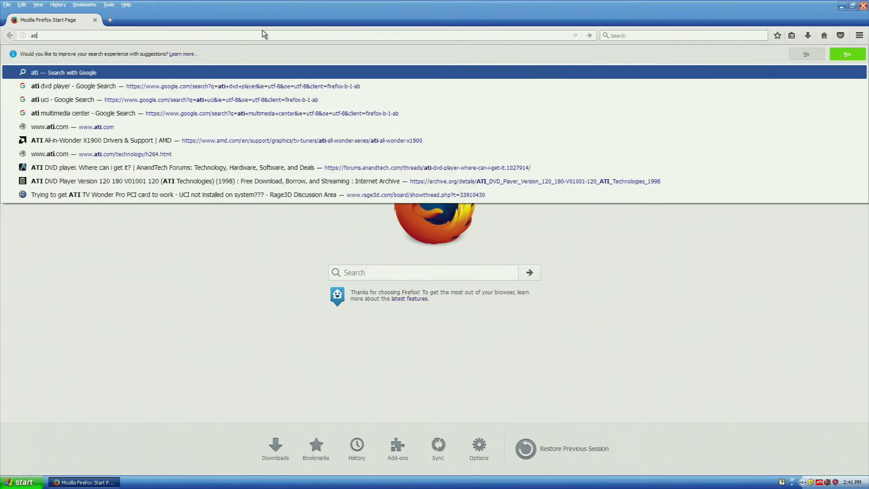
pyautogui.write(' x1900')
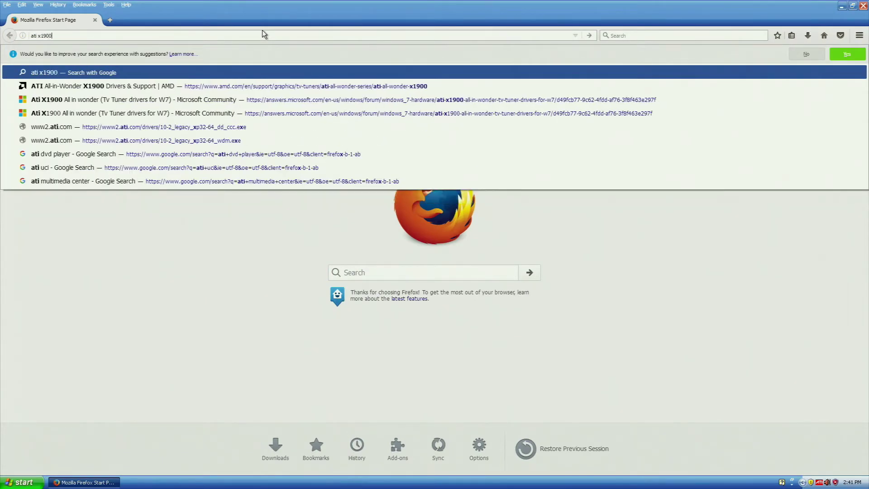
pyautogui.write(' audio')
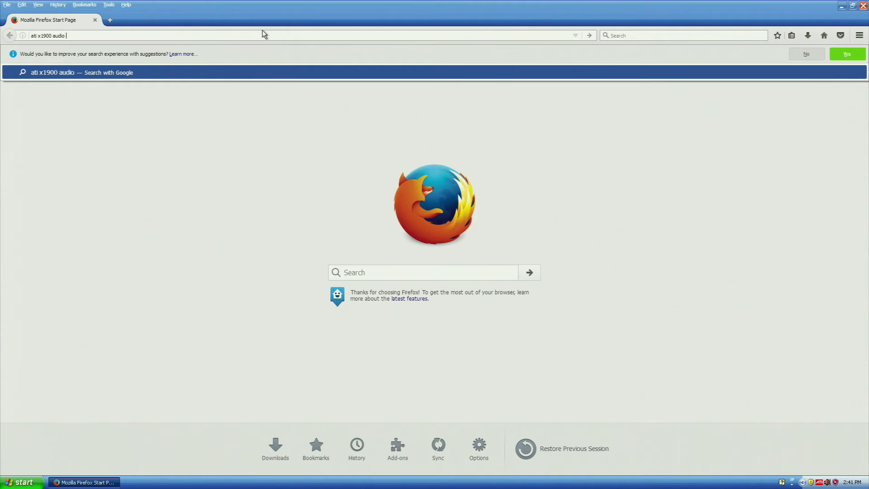
pyautogui.press('BackSpace')
pyautogui.press('BackSpace')
pyautogui.press('BackSpace')
pyautogui.press('BackSpace')
pyautogui.press('BackSpace')
pyautogui.write('vom')
pyautogui.press('BackSpace')
pyautogui.press('BackSpace')
pyautogui.press('BackSpace')
pyautogui.write('co')
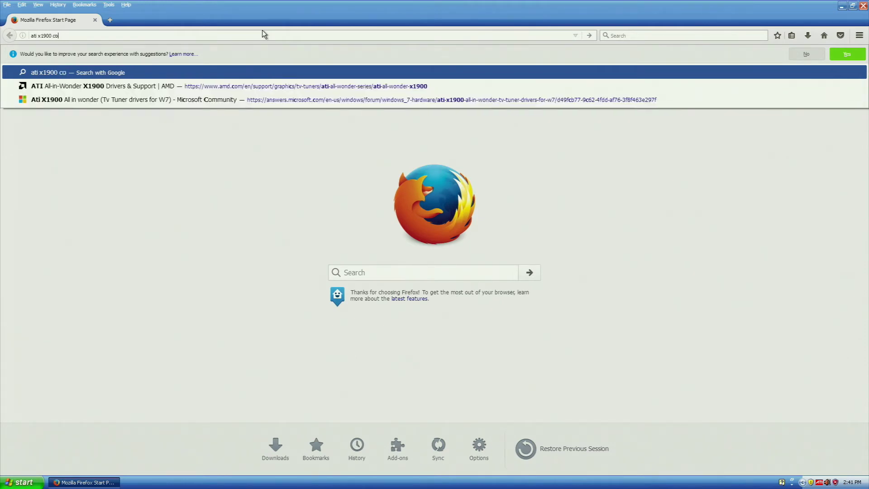
pyautogui.write('mposite cap[')
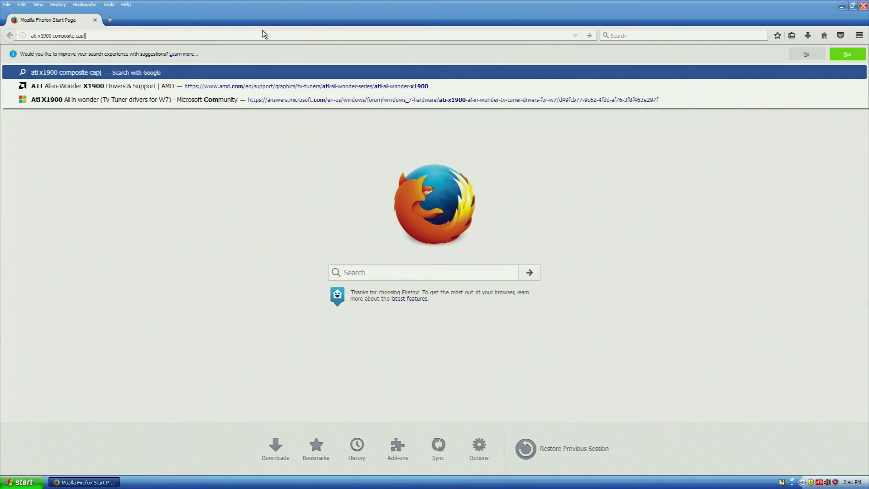
pyautogui.write('ture')
pyautogui.press('Return')
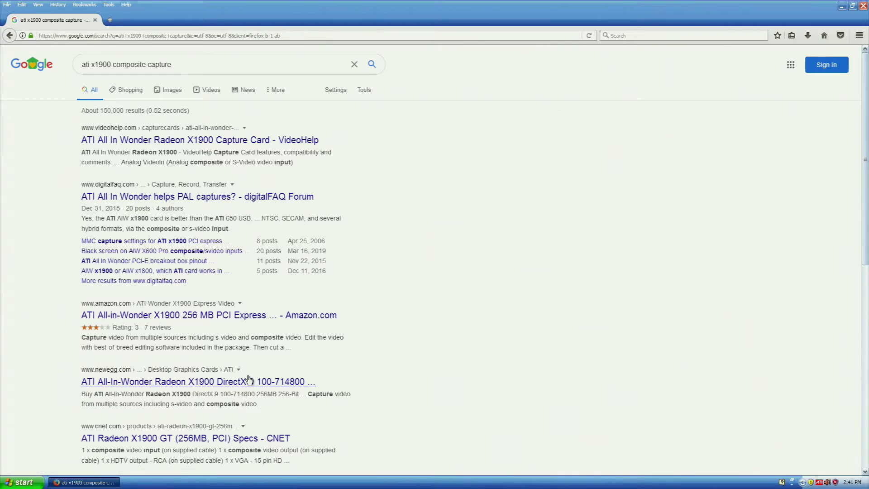
# Open the Avid Pro Audio thread "QT Video Card - no longer need capture" from the results and read its replies
pyautogui.scroll(-1, 248, 371)
pyautogui.scroll(-5, 248, 371)
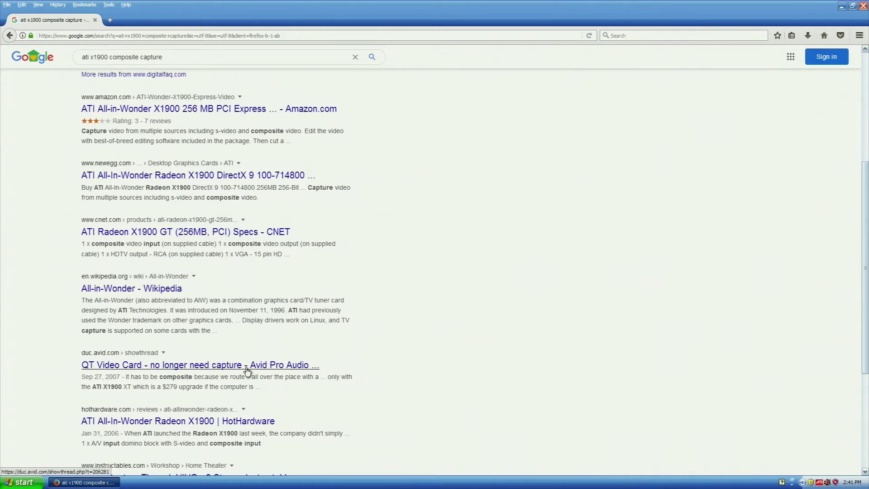
pyautogui.click(247, 370)
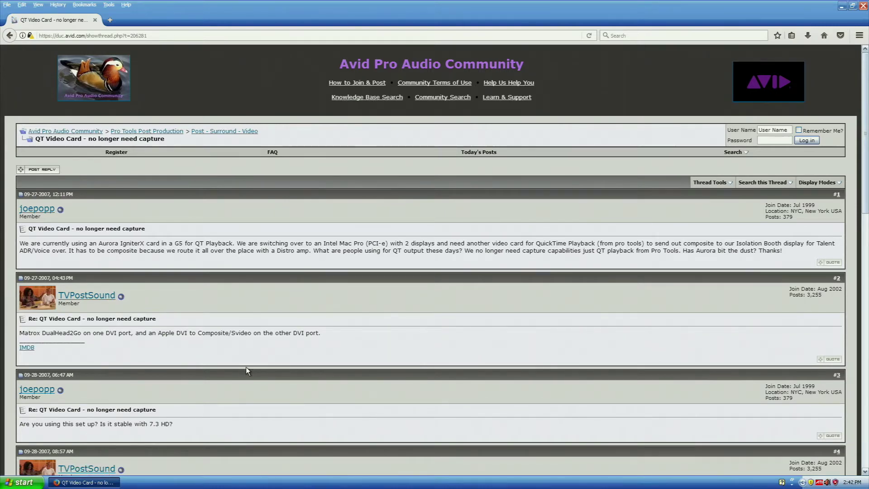
pyautogui.scroll(-10, 246, 368)
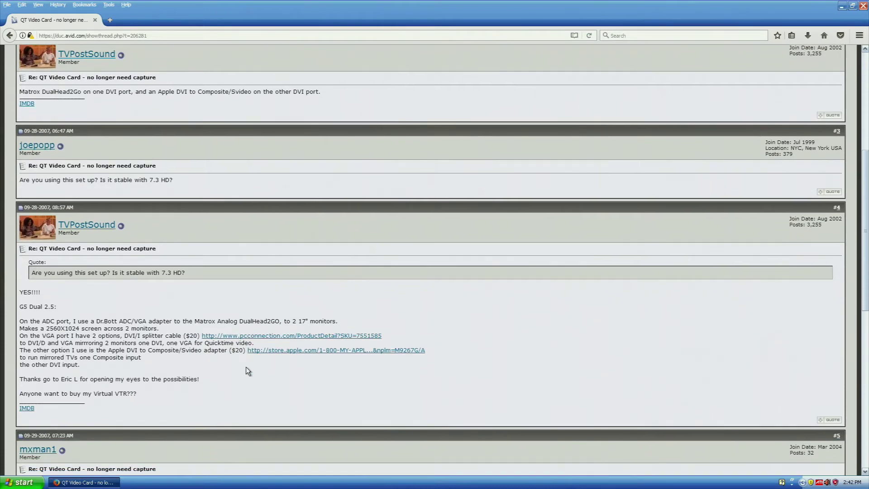
pyautogui.scroll(-5, 246, 367)
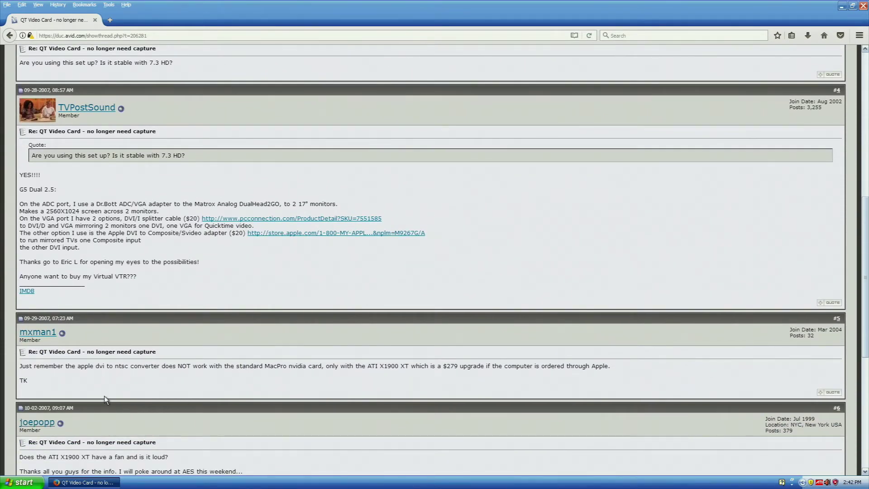
pyautogui.scroll(-4, 145, 331)
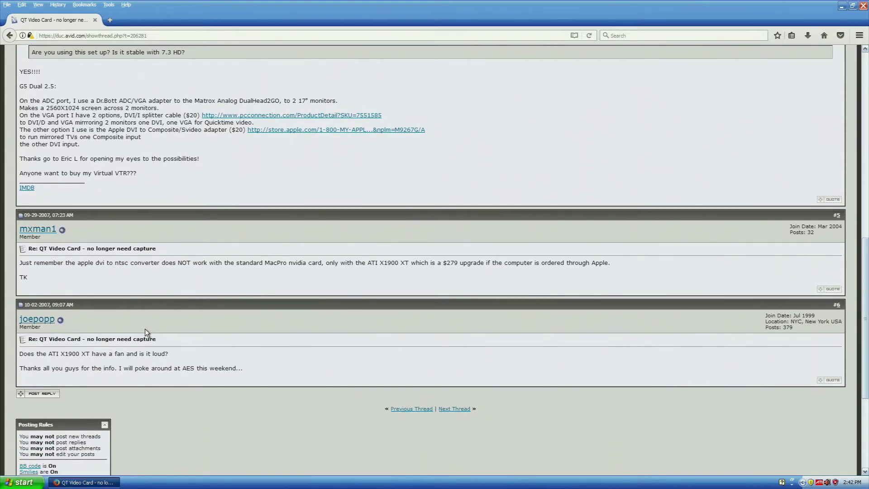
# Return to the search results, open VideoHelp's ATI All In Wonder Radeon X1900 Capture Card page, and read its features and comments
pyautogui.click(10, 36)
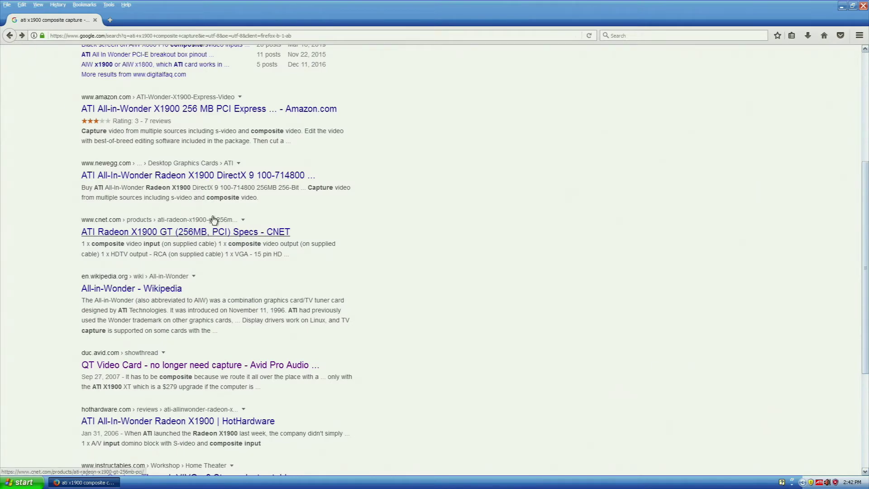
pyautogui.scroll(-4, 214, 221)
pyautogui.scroll(4, 213, 221)
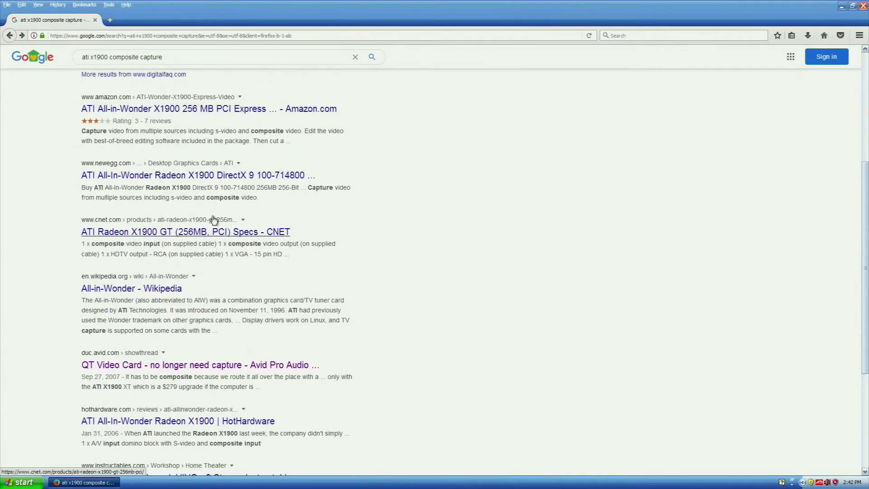
pyautogui.scroll(8, 214, 220)
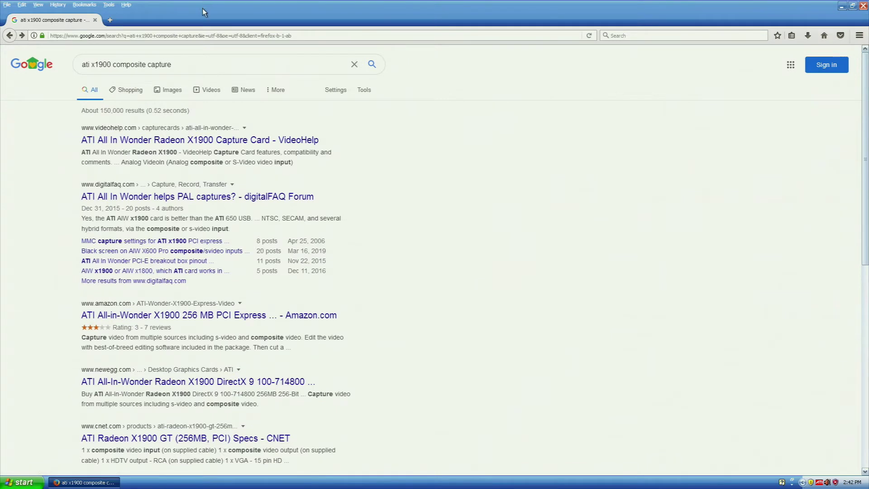
pyautogui.click(260, 141)
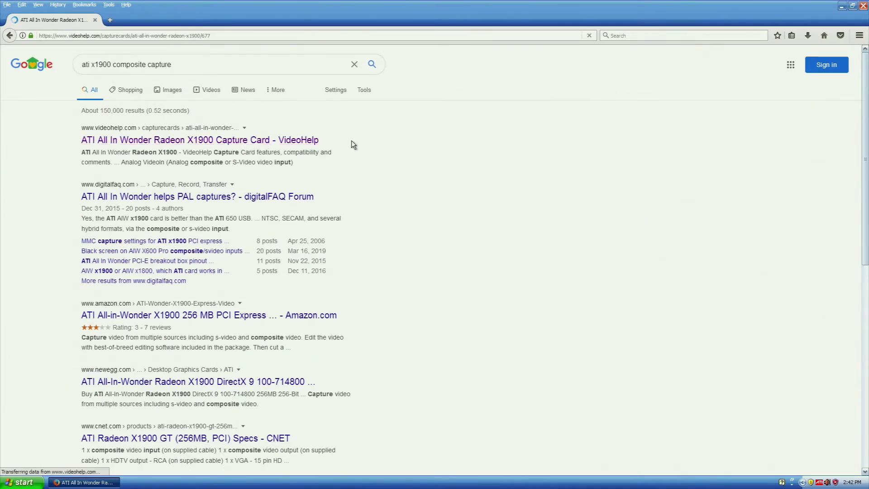
pyautogui.scroll(-4, 353, 144)
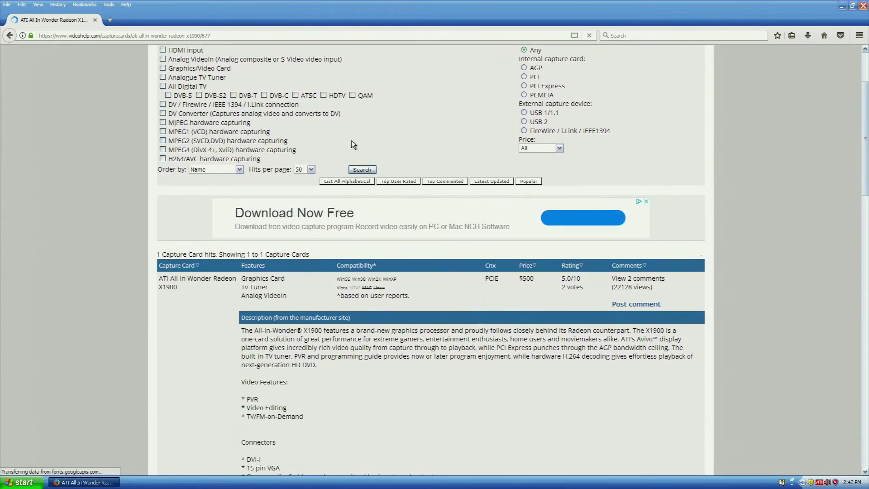
pyautogui.scroll(-5, 352, 140)
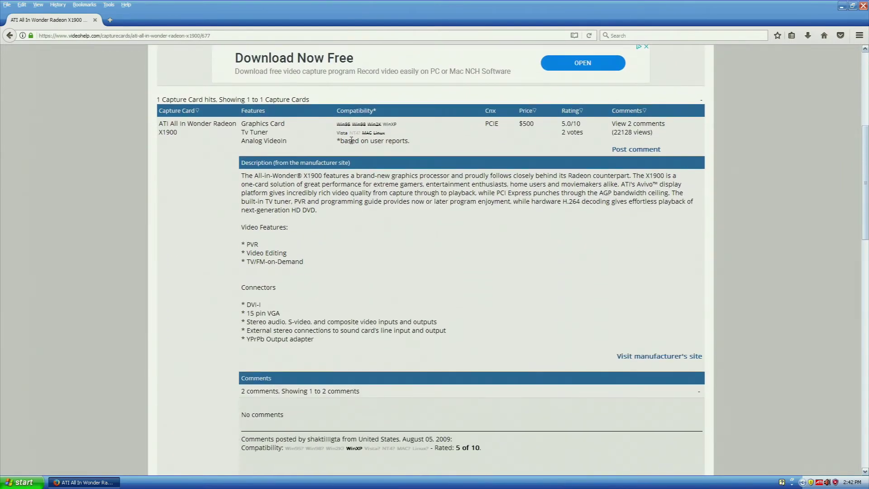
pyautogui.scroll(-15, 352, 140)
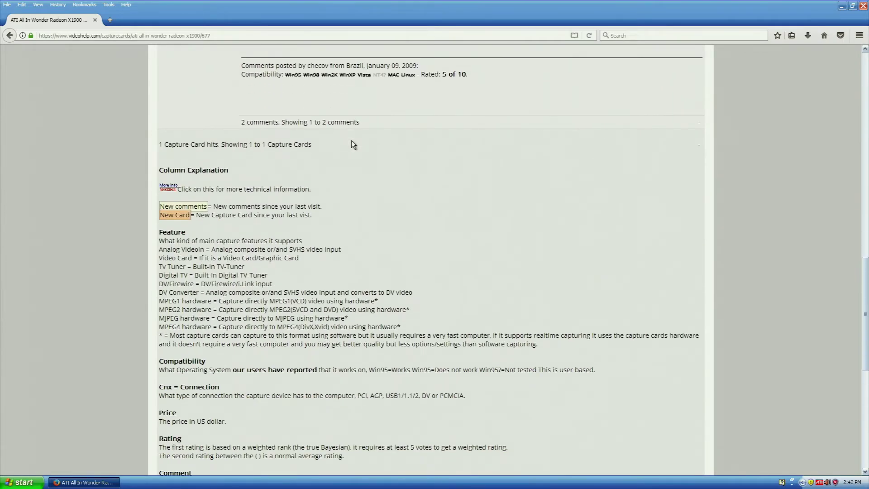
pyautogui.scroll(-11, 352, 141)
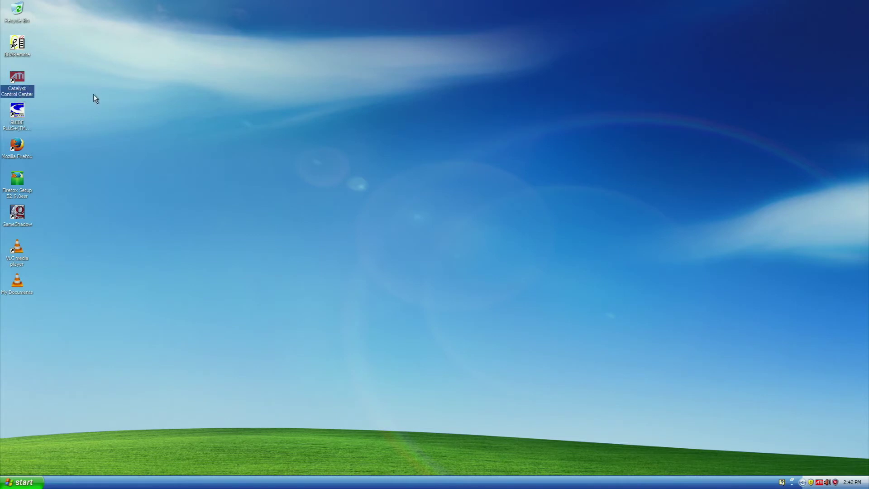
# In Catalyst Control Center, review the Avivo Video, 3D, Displays Manager, Information Center and Welcome pages
pyautogui.click(17, 44)
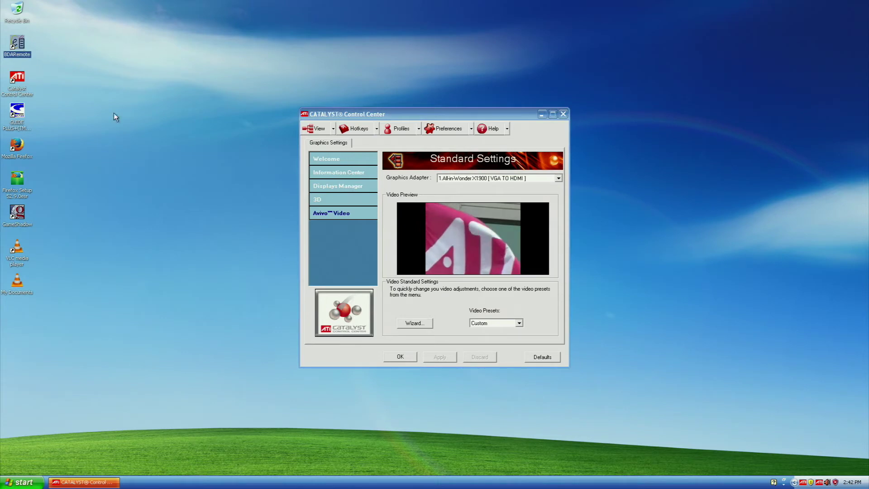
pyautogui.click(343, 214)
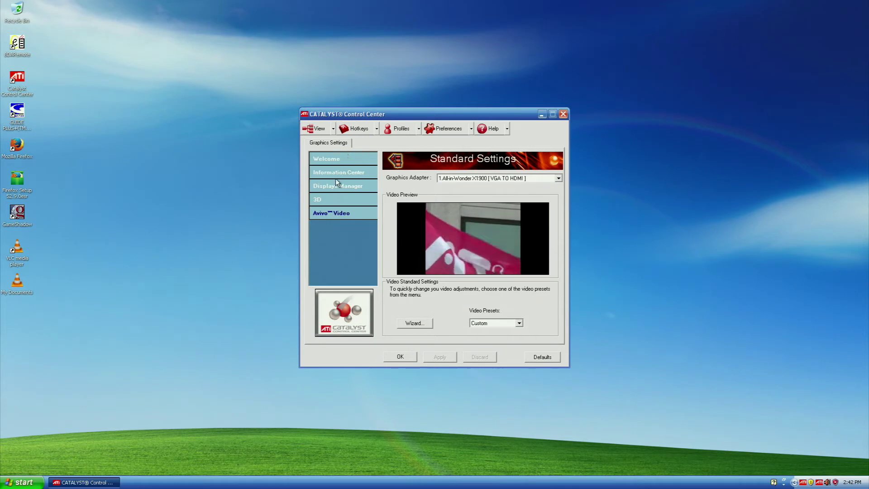
pyautogui.click(332, 199)
pyautogui.click(334, 186)
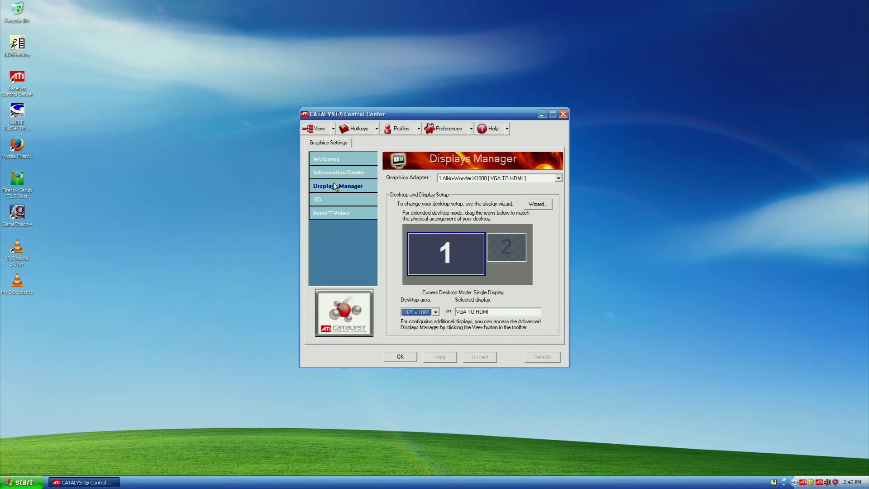
pyautogui.click(339, 172)
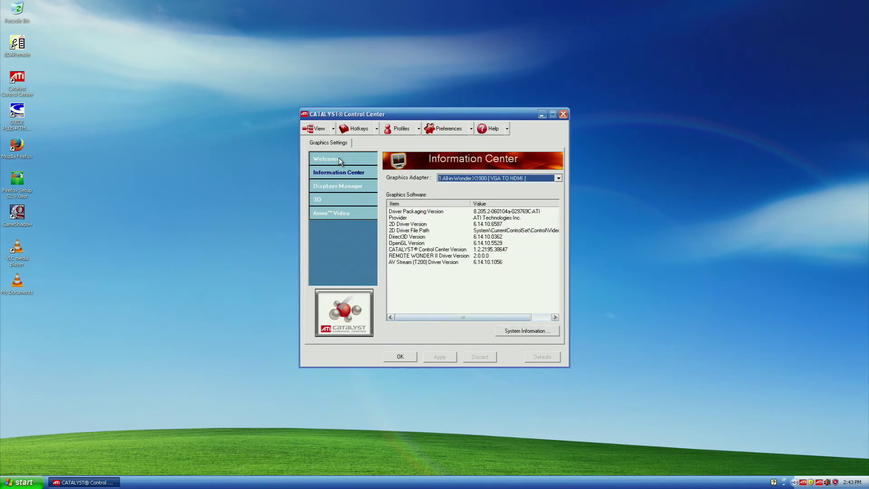
pyautogui.click(340, 159)
pyautogui.click(329, 214)
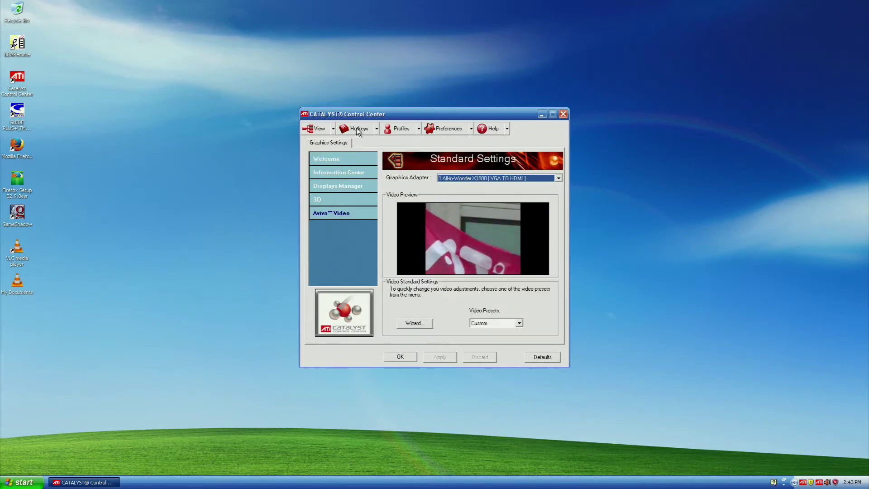
# Switch Catalyst Control Center to Advanced View and close it
pyautogui.click(400, 129)
pyautogui.click(431, 130)
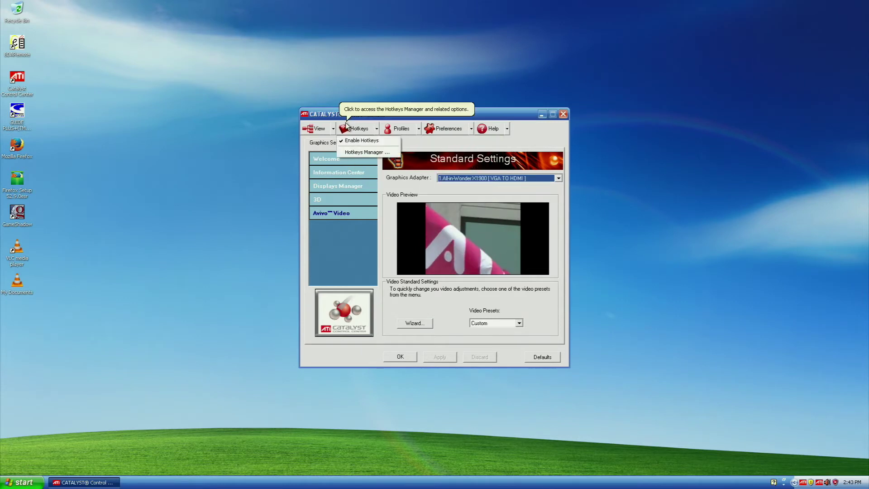
pyautogui.moveTo(329, 129)
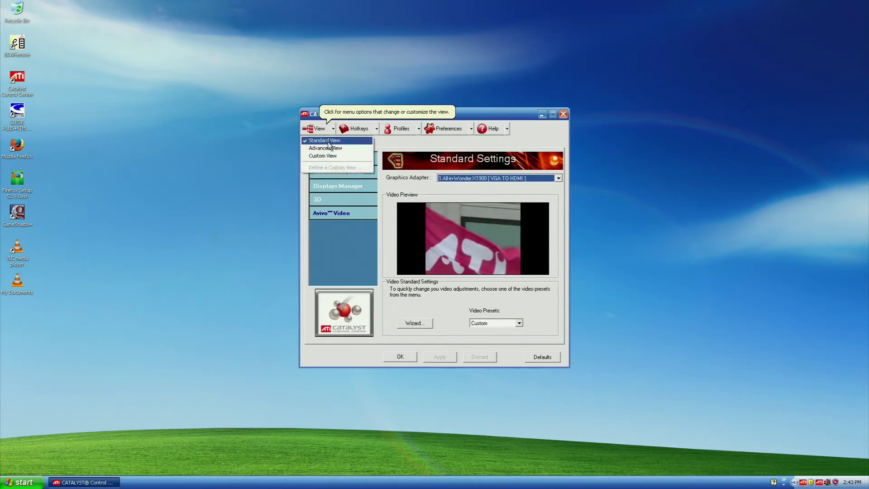
pyautogui.click(325, 148)
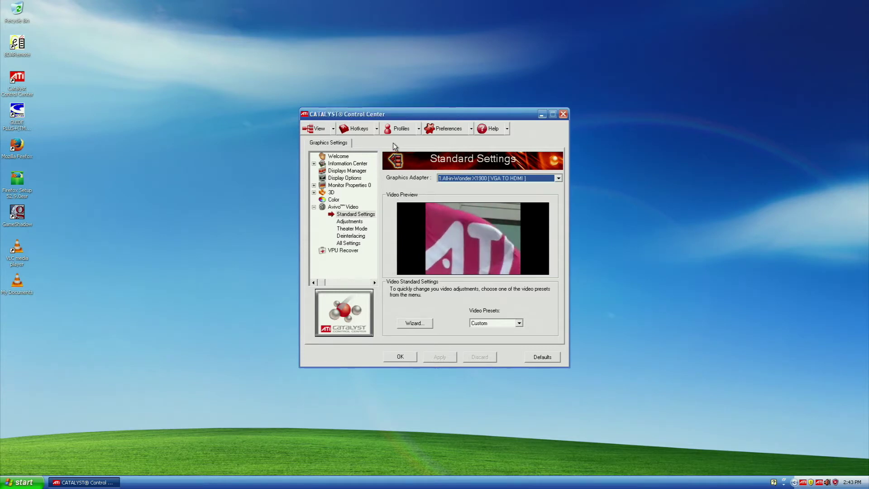
pyautogui.click(563, 113)
pyautogui.click(11, 54)
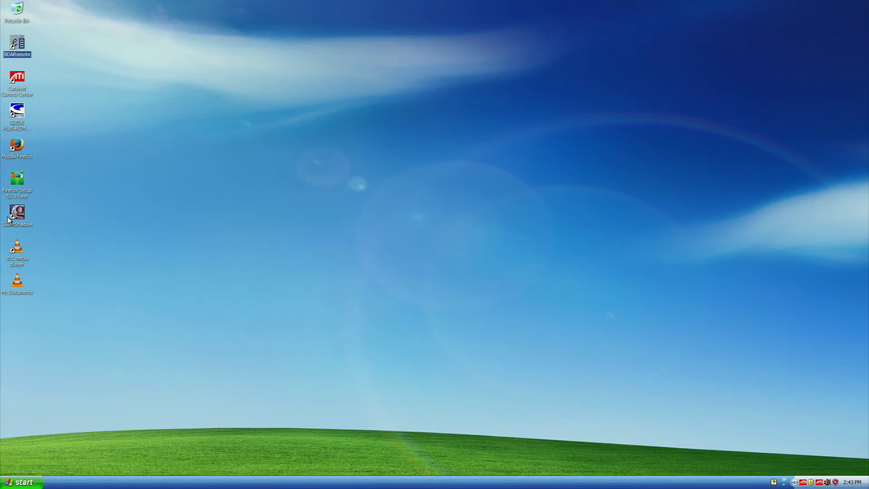
pyautogui.click(19, 482)
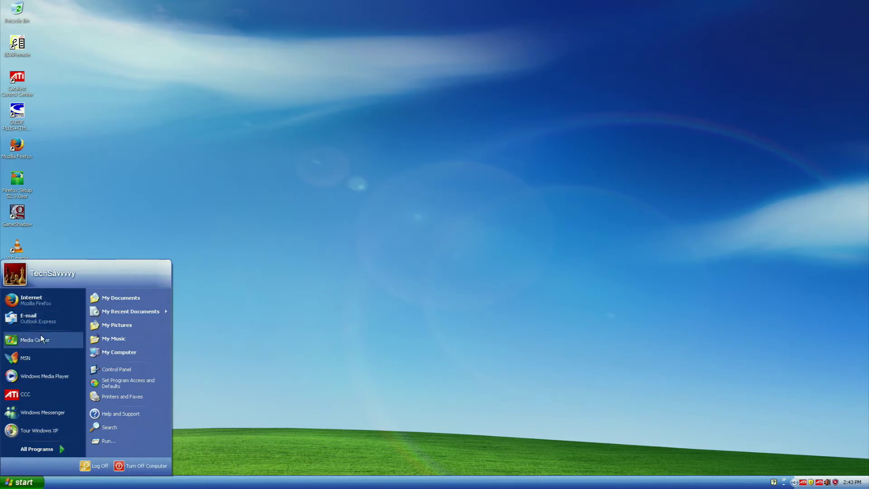
pyautogui.click(120, 352)
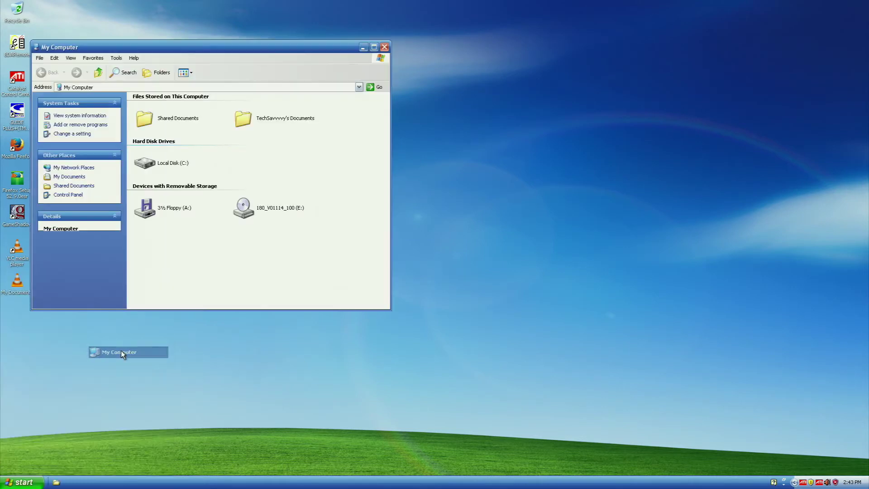
pyautogui.click(387, 44)
# Open Mozilla Firefox and search Google for "ati capture card software"
pyautogui.click(20, 482)
pyautogui.moveTo(61, 312); pyautogui.dragTo(61, 294)
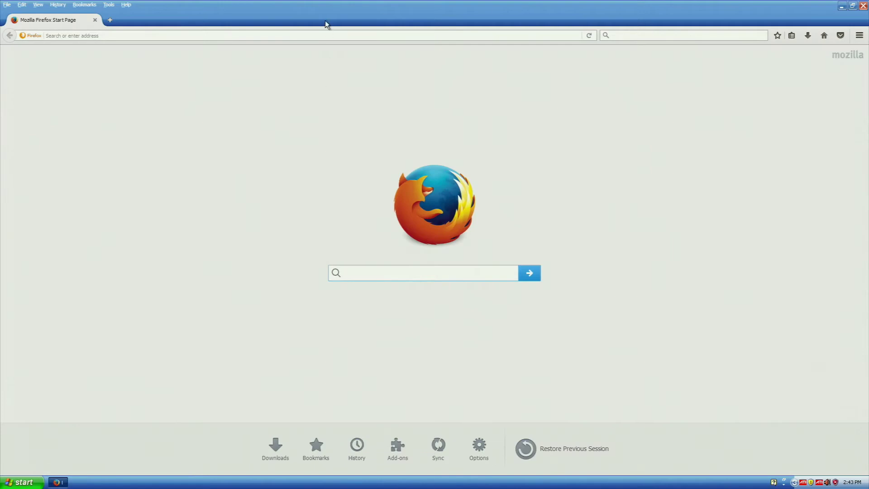
pyautogui.click(324, 35)
pyautogui.write('ati')
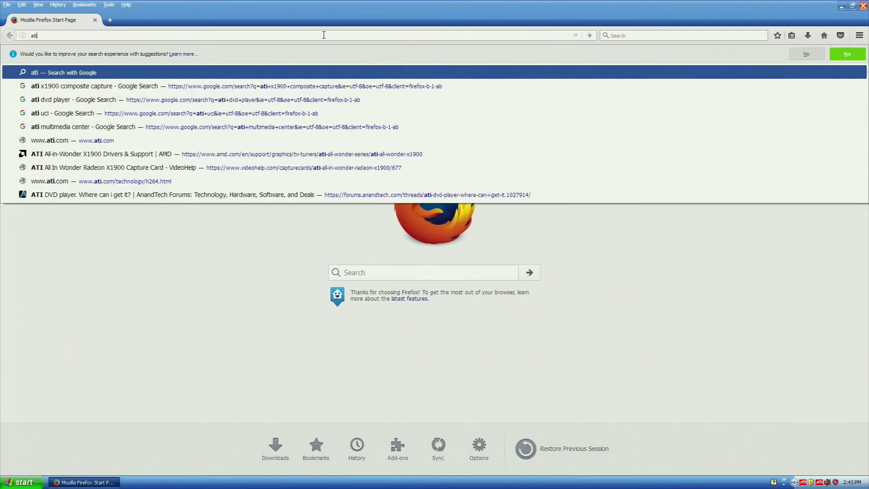
pyautogui.write(' capture')
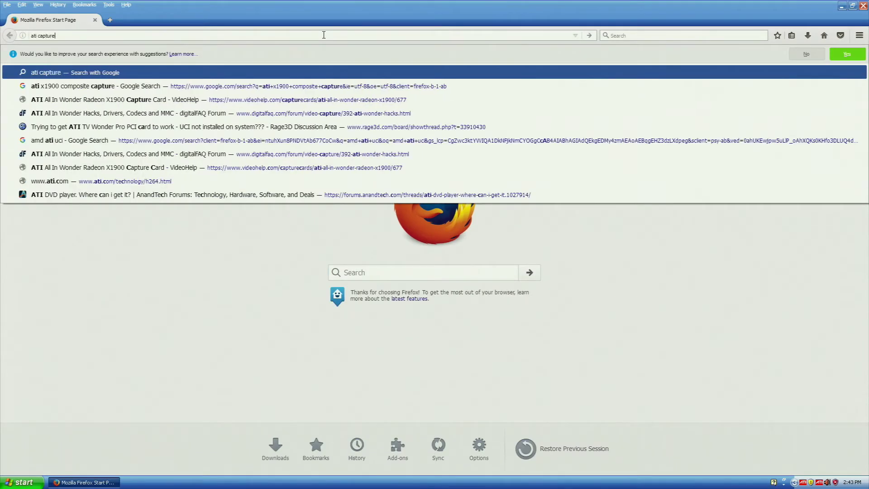
pyautogui.write(' card software')
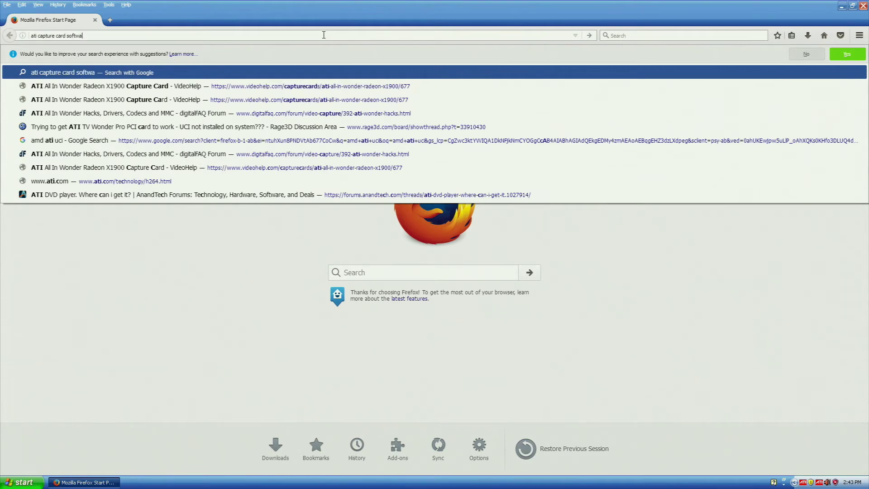
pyautogui.press('Return')
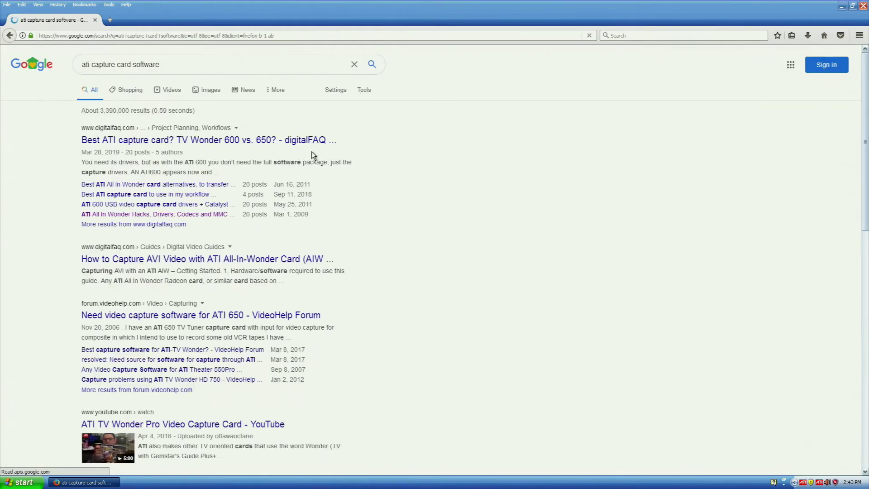
# Open the digitalFAQ guide "How to Capture AVI Video with ATI All-In-Wonder Card" and read through its requirements, preset and recording sections
pyautogui.click(253, 260)
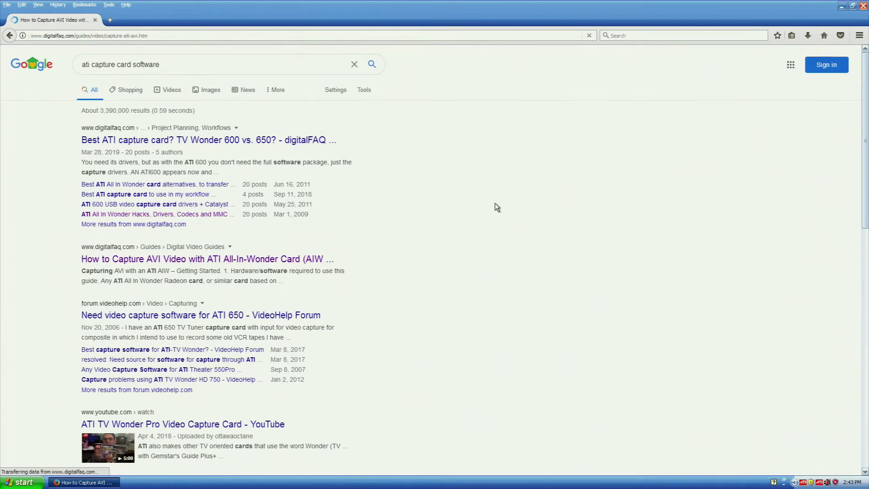
pyautogui.scroll(-10, 496, 203)
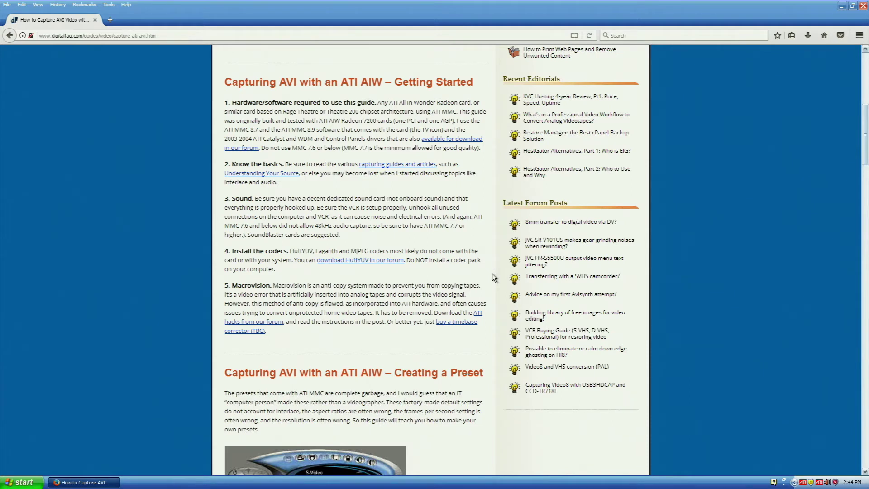
pyautogui.scroll(-4, 492, 273)
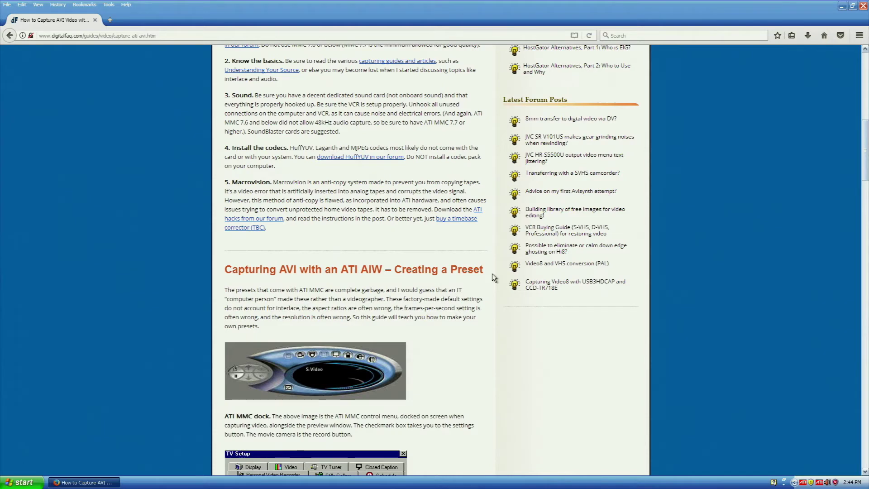
pyautogui.scroll(-6, 493, 274)
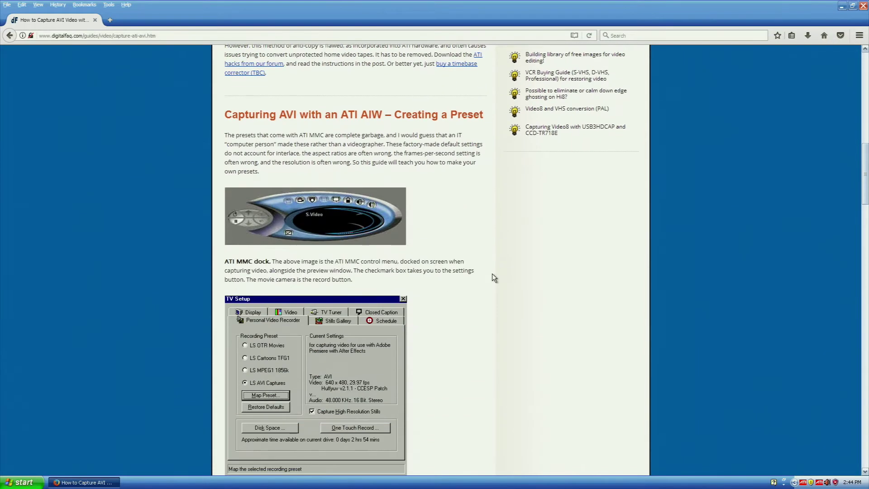
pyautogui.scroll(-4, 492, 275)
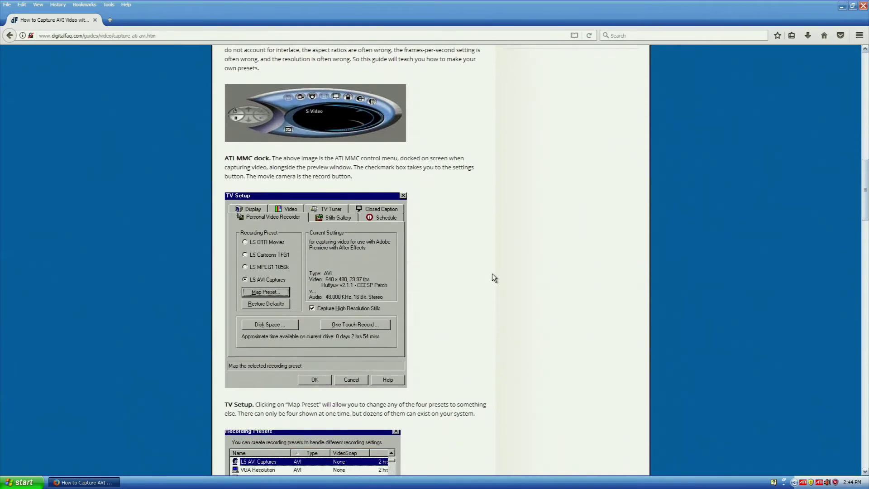
pyautogui.scroll(-20, 493, 275)
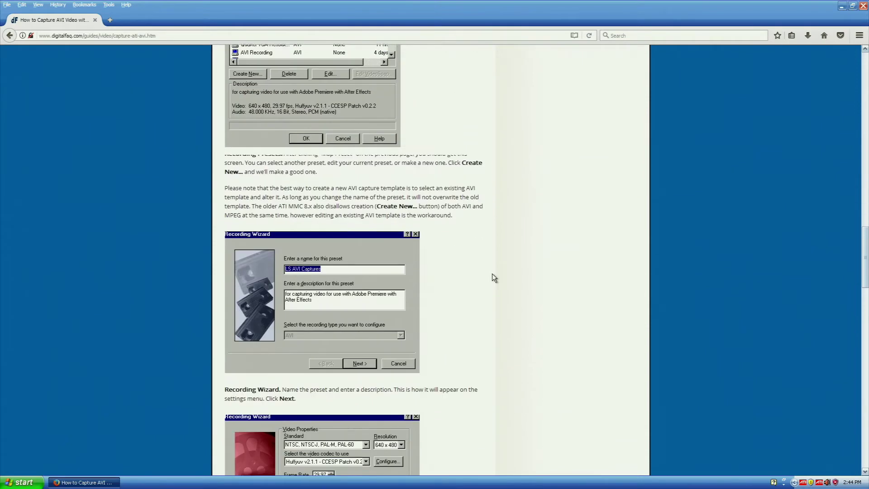
pyautogui.scroll(-11, 492, 277)
# Open ATI Remote Wonder from the ATI Multimedia Center program group and review its Plug-Ins and Options settings
pyautogui.click(23, 482)
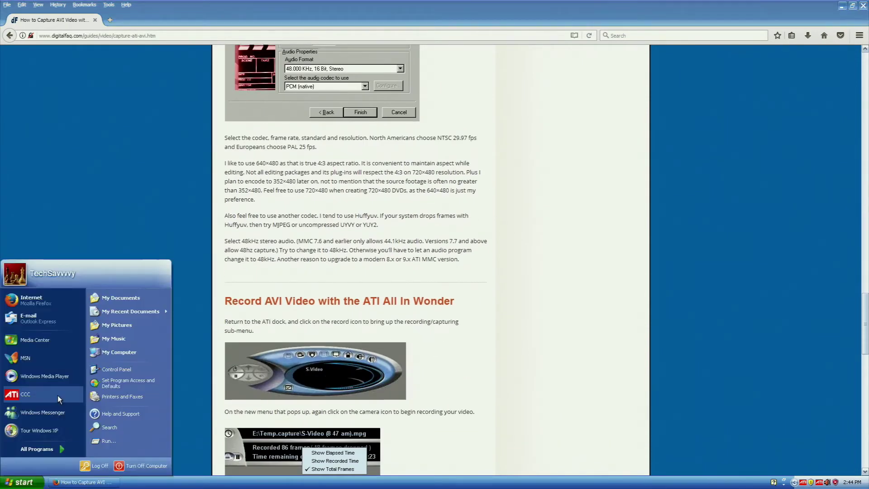
pyautogui.click(53, 447)
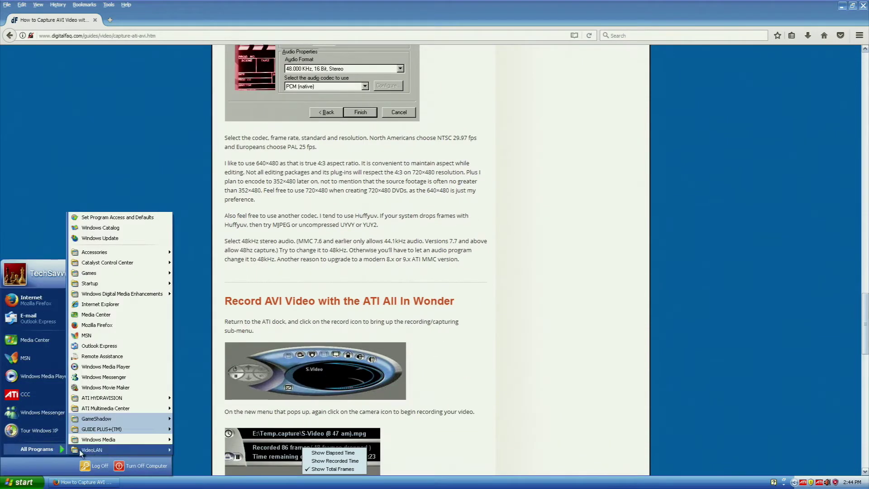
pyautogui.moveTo(137, 414)
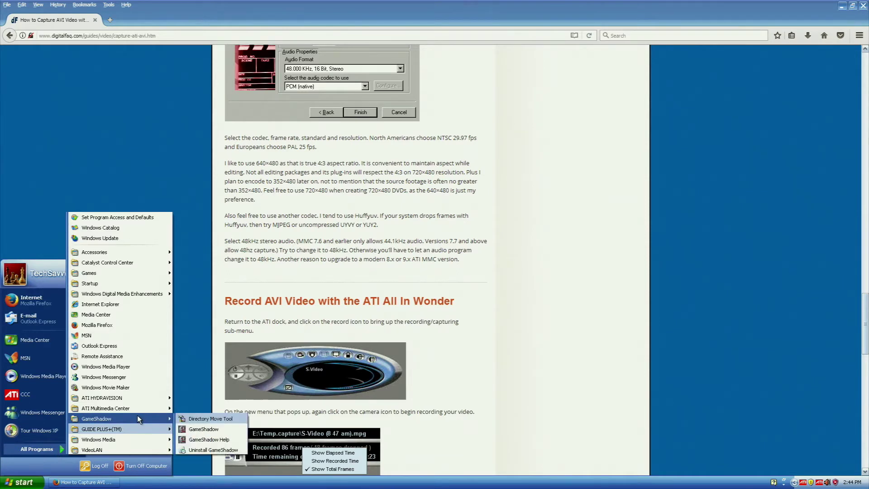
pyautogui.moveTo(150, 295)
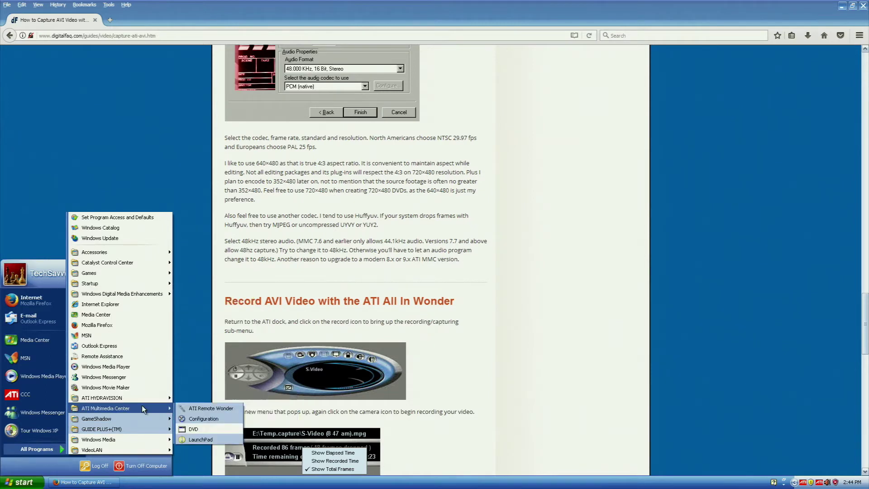
pyautogui.click(227, 410)
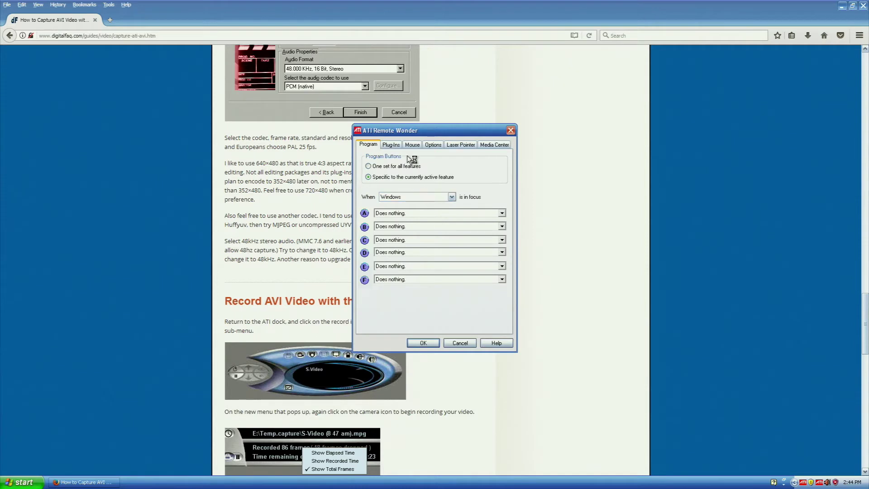
pyautogui.click(401, 144)
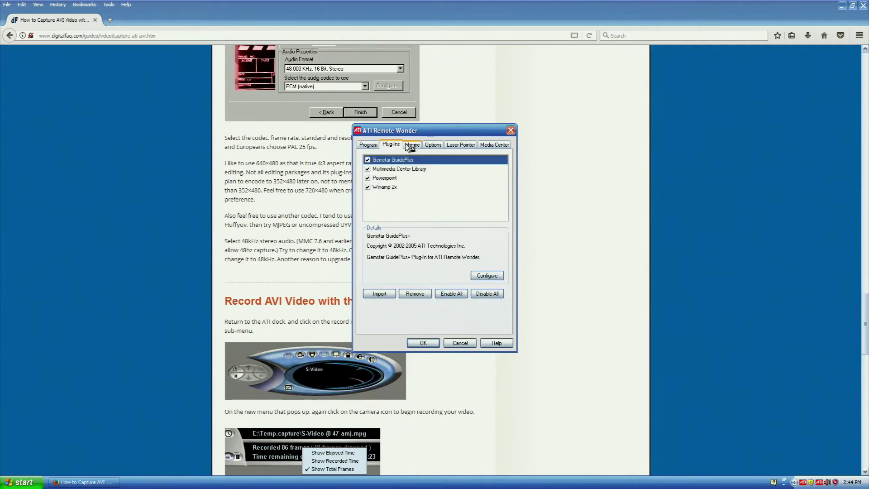
pyautogui.click(429, 145)
# Try to launch LaunchPad from the ATI Multimedia Center group, and clear the browser, its message and the Remote Wonder dialog off the desktop
pyautogui.click(23, 482)
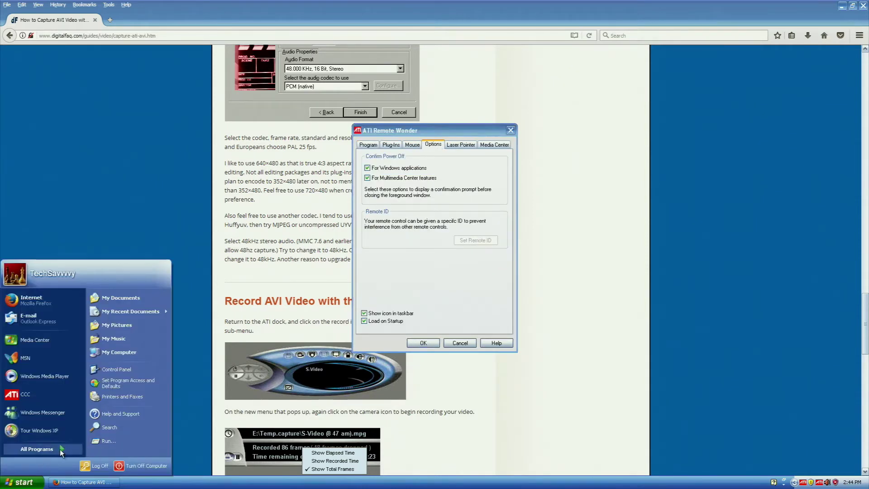
pyautogui.moveTo(60, 449)
pyautogui.moveTo(162, 408)
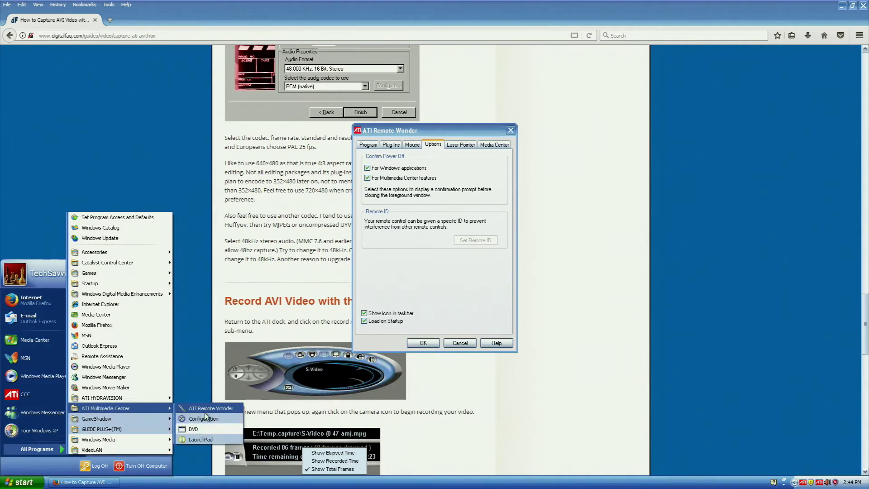
pyautogui.click(209, 439)
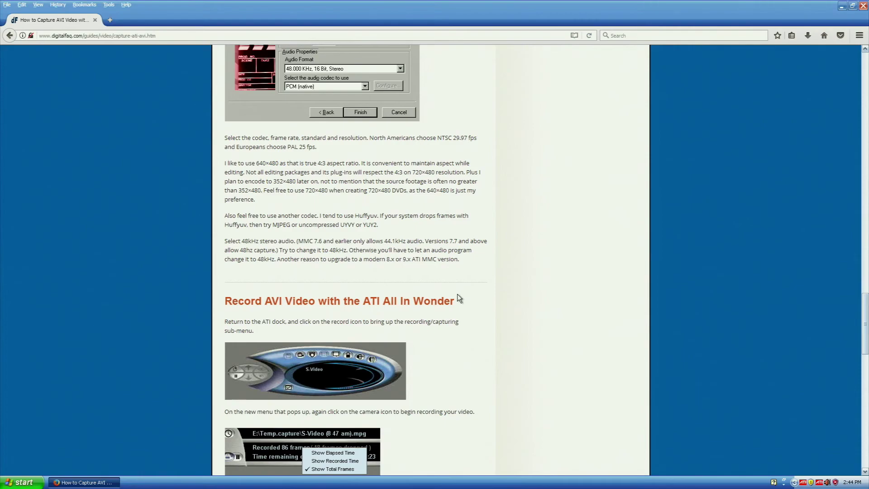
pyautogui.click(843, 6)
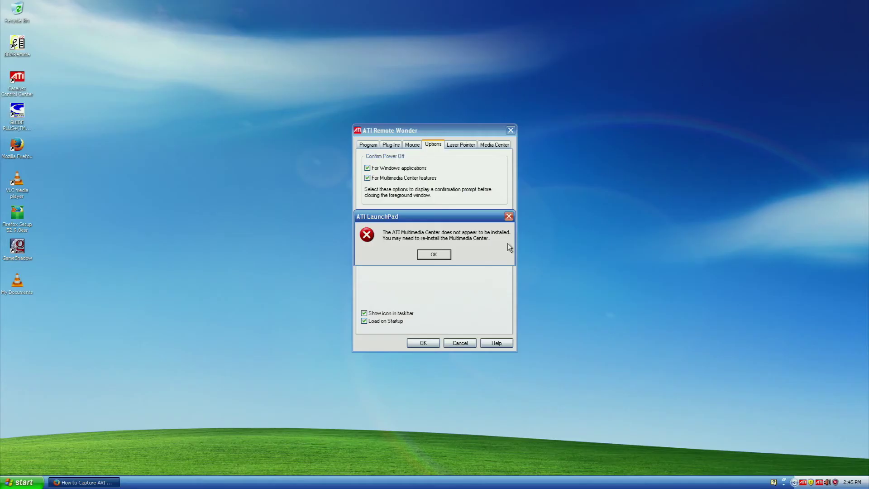
pyautogui.click(433, 255)
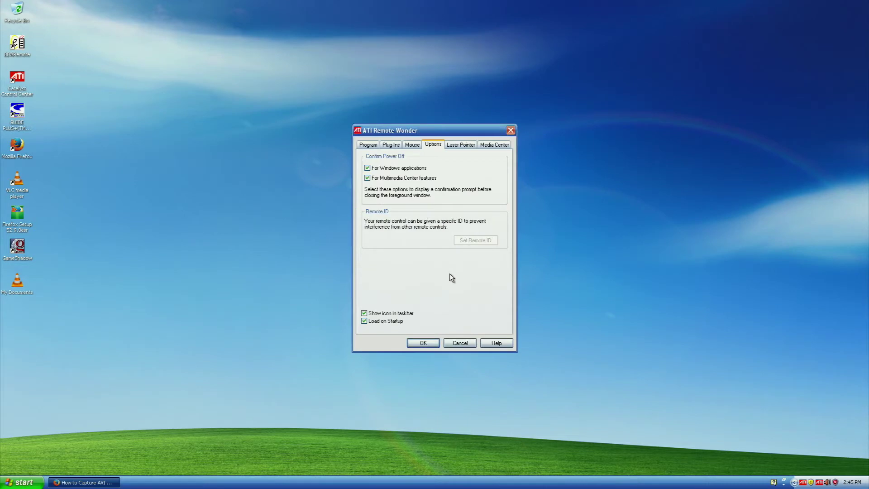
pyautogui.click(464, 343)
pyautogui.press('super')
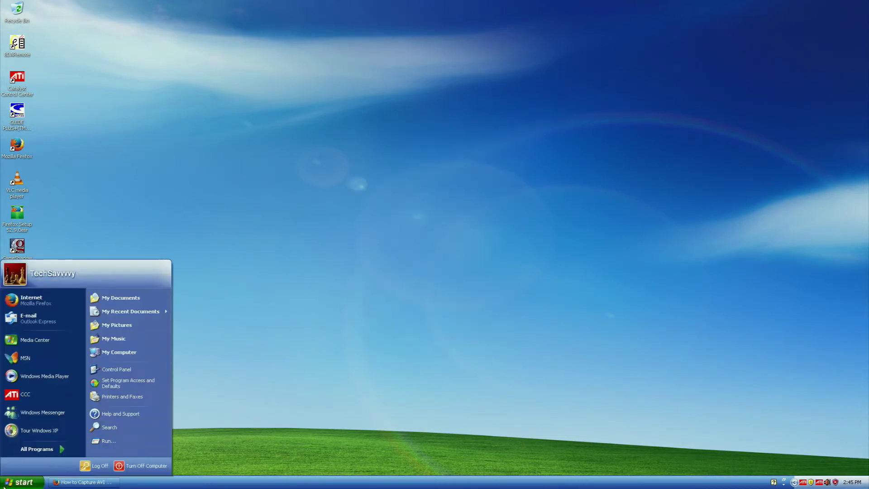
pyautogui.click(133, 354)
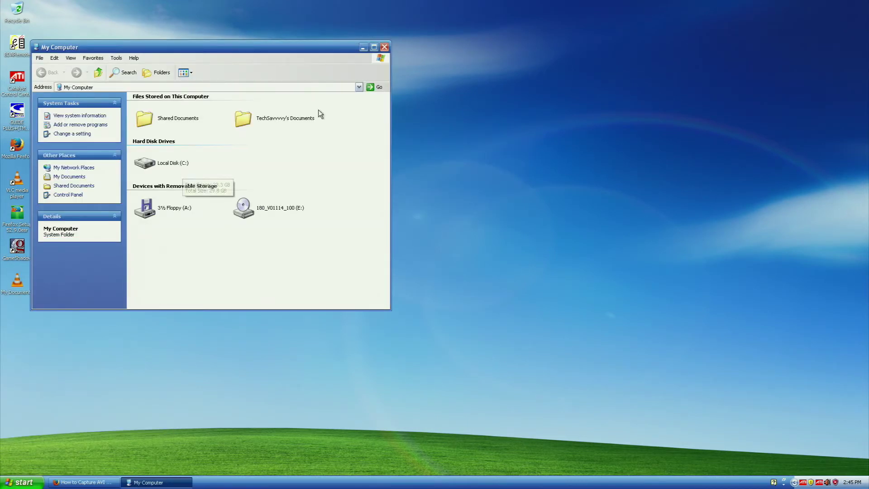
pyautogui.click(385, 47)
# Open Device Manager through the System properties in Control Panel, look over the device categories, and close both windows
pyautogui.press('super')
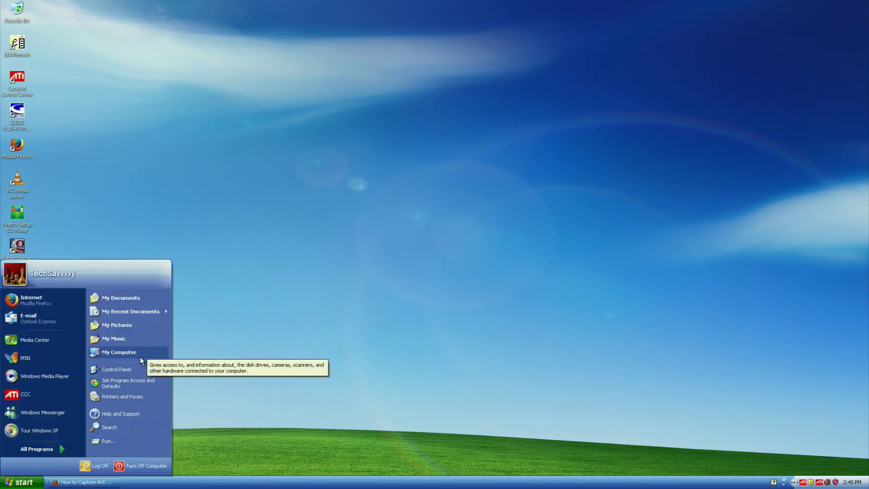
pyautogui.click(139, 368)
pyautogui.doubleClick(343, 245)
pyautogui.click(171, 96)
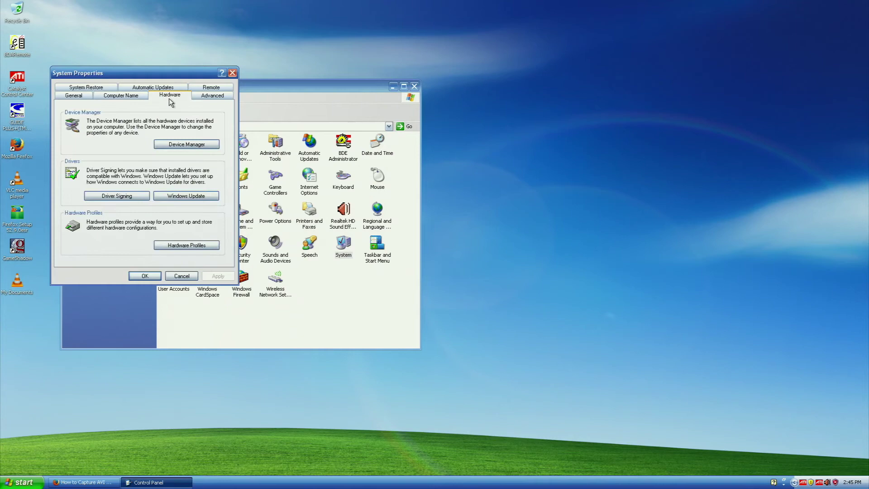
pyautogui.click(162, 144)
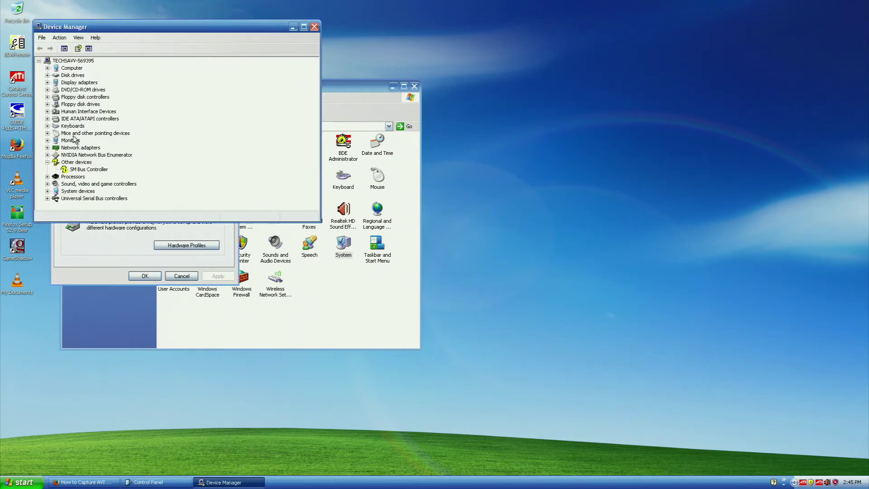
pyautogui.click(314, 26)
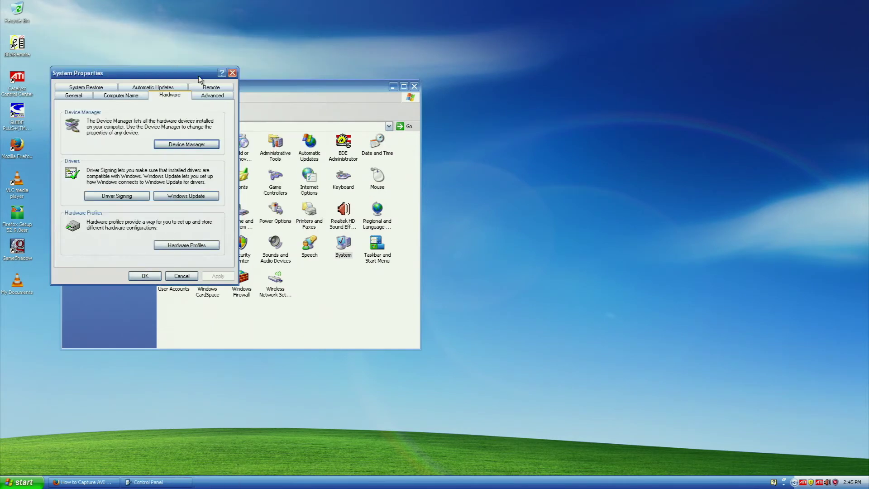
pyautogui.click(233, 74)
# Select ATI Multimedia Center 9.13 in Add or Remove Programs, and launch a video player from the ATI Multimedia Center program group
pyautogui.doubleClick(241, 146)
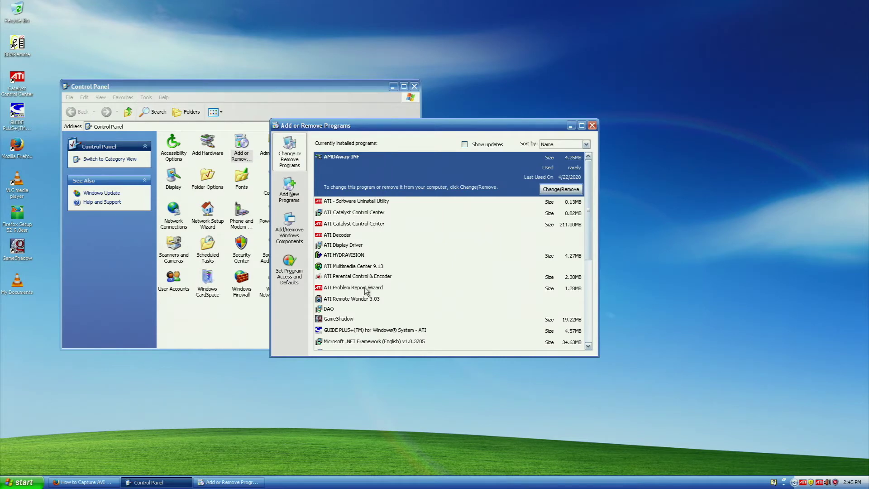
pyautogui.click(373, 267)
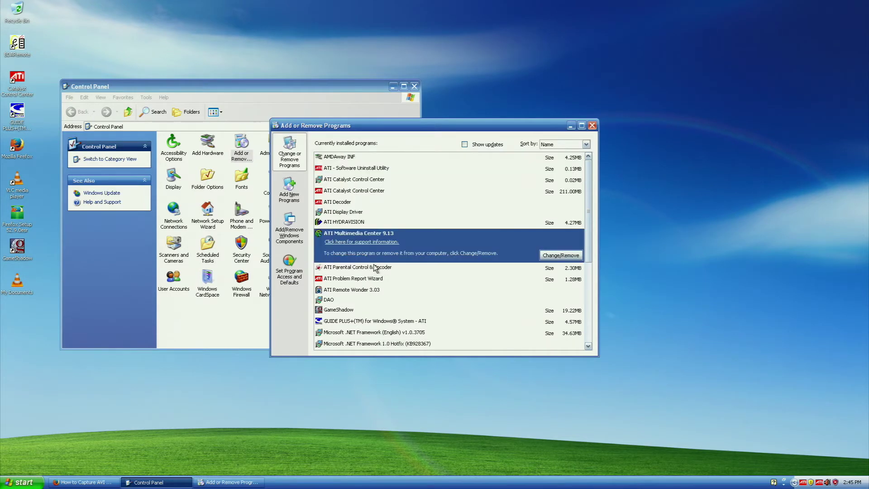
pyautogui.click(22, 482)
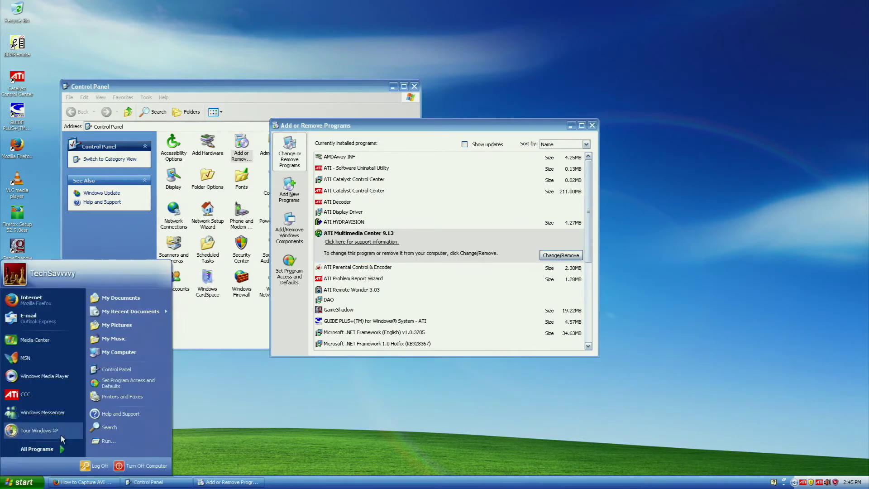
pyautogui.moveTo(66, 450)
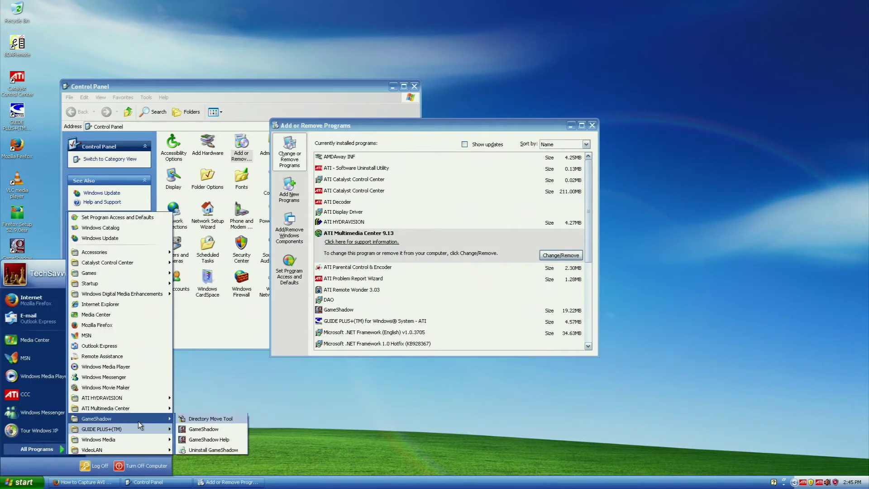
pyautogui.moveTo(141, 430)
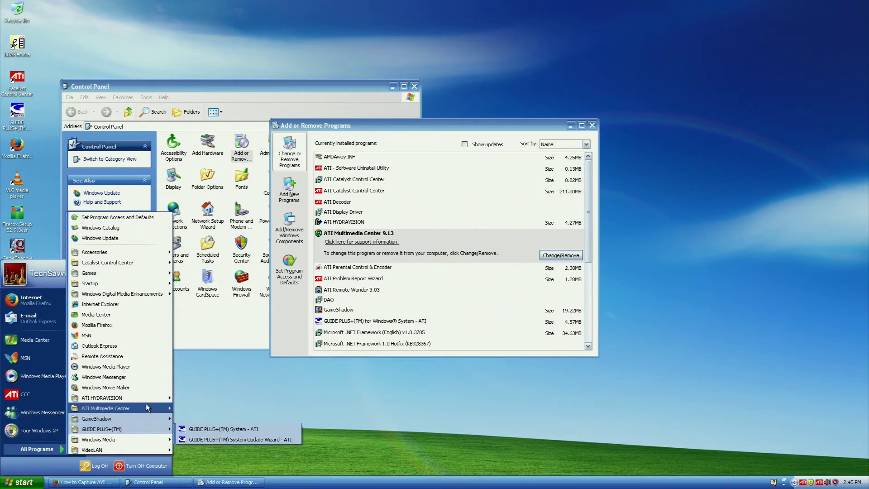
pyautogui.moveTo(147, 401)
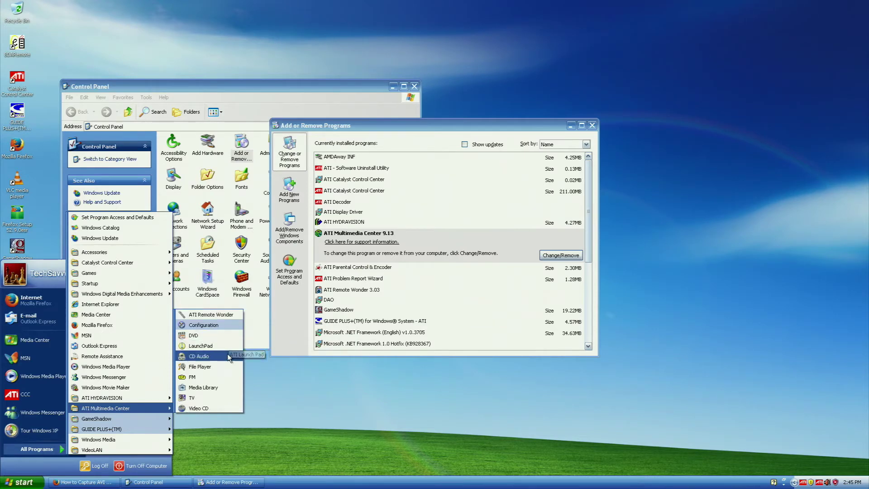
pyautogui.click(230, 404)
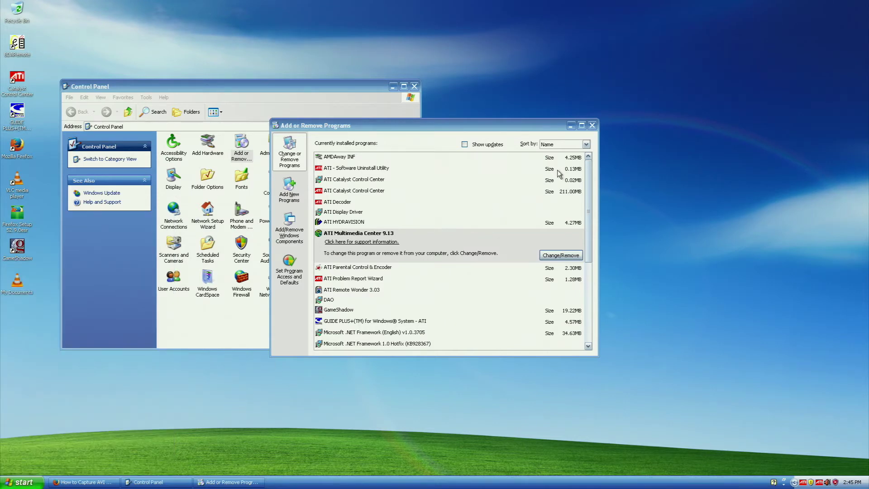
# Close Add or Remove Programs and Control Panel, open Media Library from the ATI Multimedia Center group, and accept its license agreement
pyautogui.click(592, 126)
pyautogui.click(414, 86)
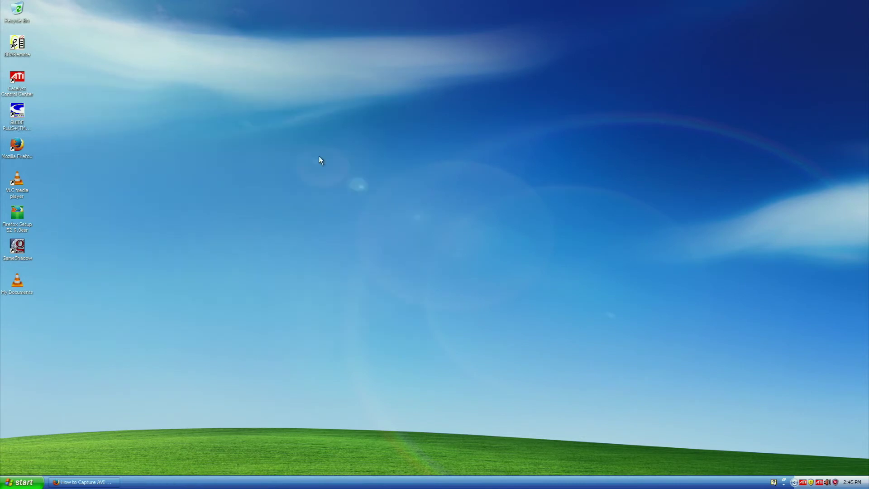
pyautogui.click(22, 482)
pyautogui.click(64, 450)
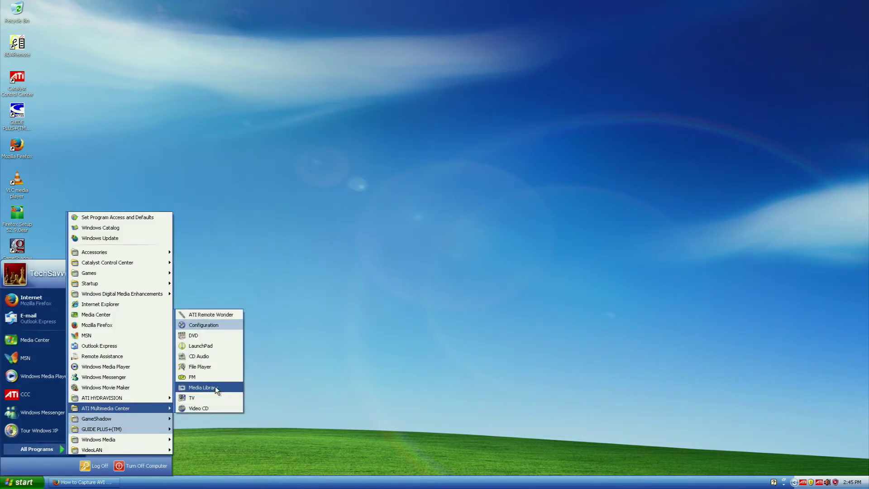
pyautogui.click(216, 387)
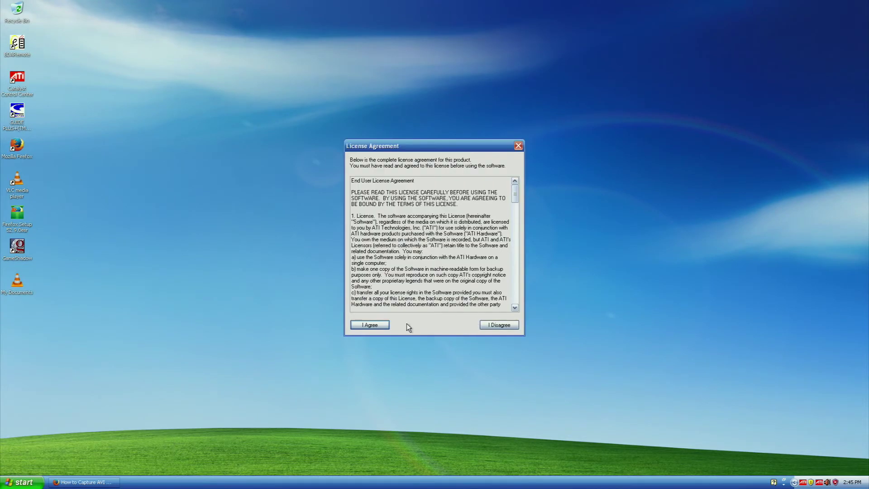
pyautogui.click(368, 325)
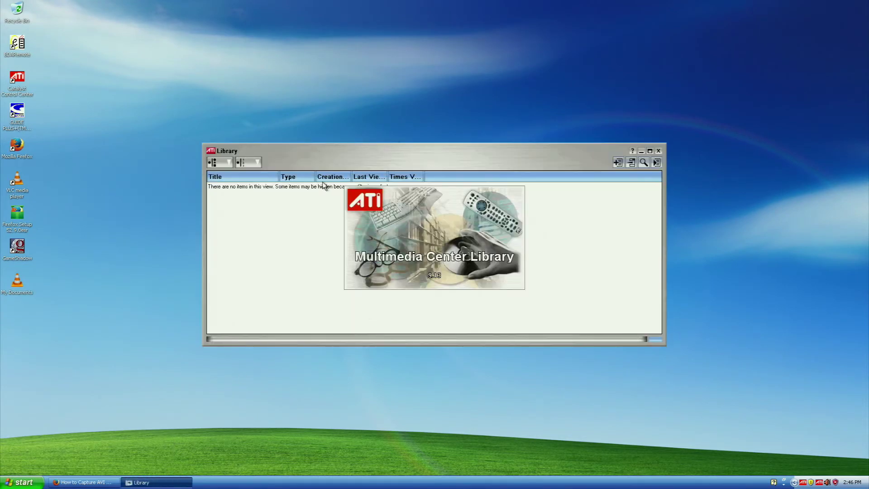
# Look over the Library's media type and date filters and its Scan for content dialog, closing the scan without running it
pyautogui.click(227, 163)
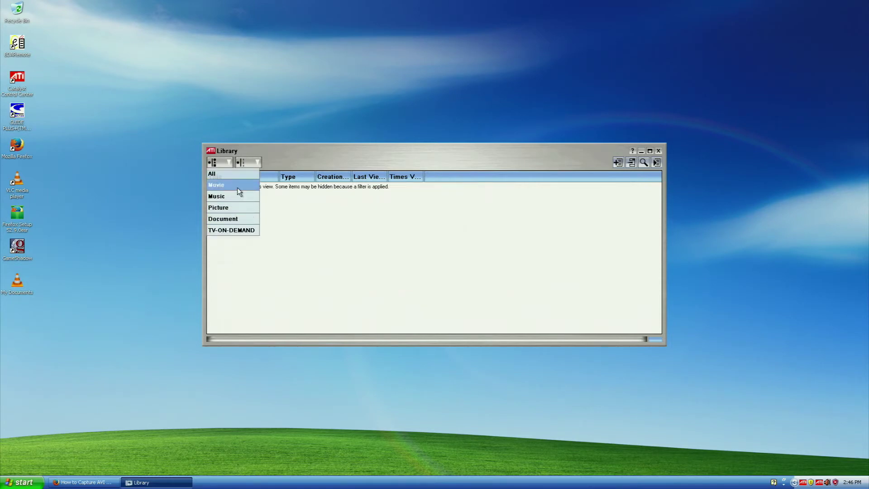
pyautogui.click(257, 162)
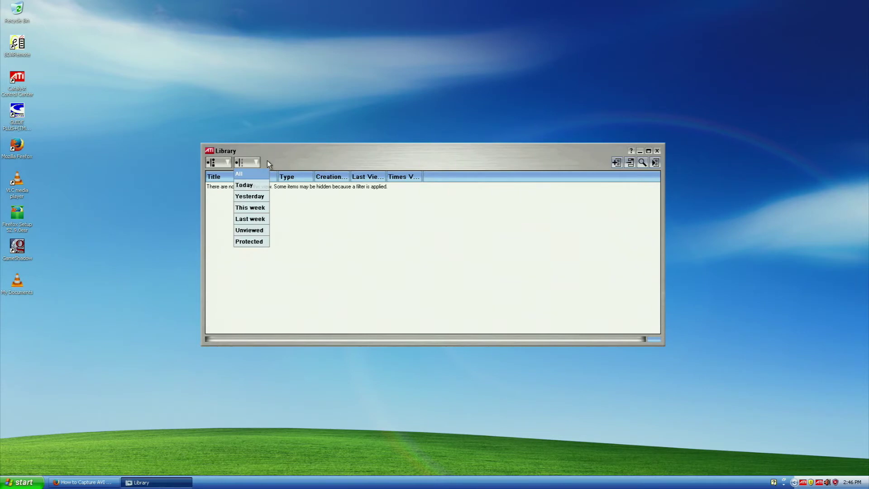
pyautogui.click(618, 163)
pyautogui.click(618, 163)
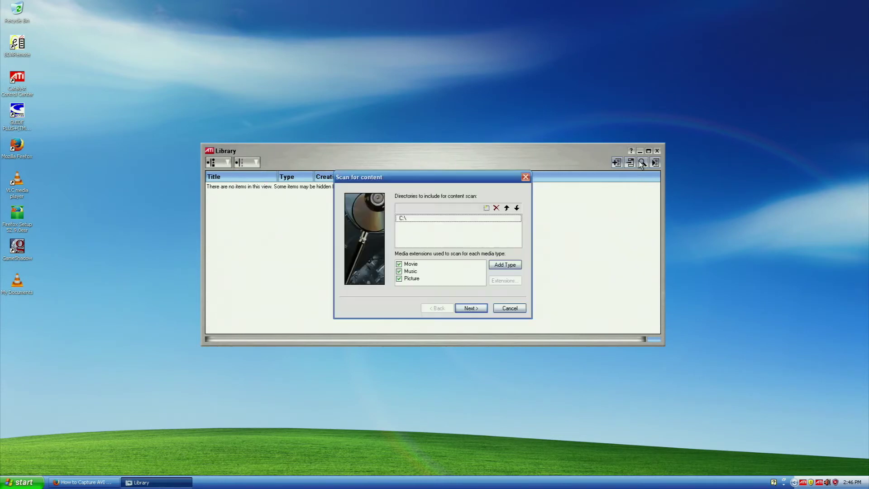
pyautogui.click(525, 177)
# Try to launch LaunchPad from the ATI Multimedia Center group, dismiss its message, and close the Library window
pyautogui.press('super')
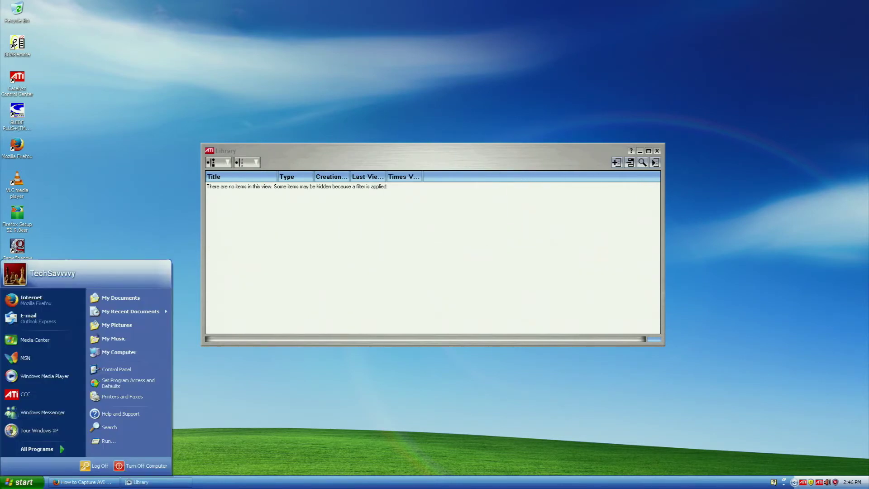
pyautogui.click(57, 450)
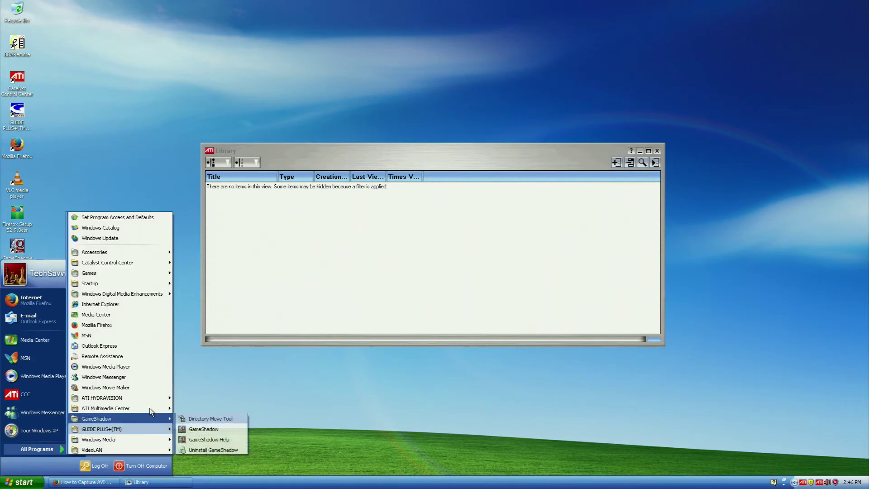
pyautogui.moveTo(149, 408)
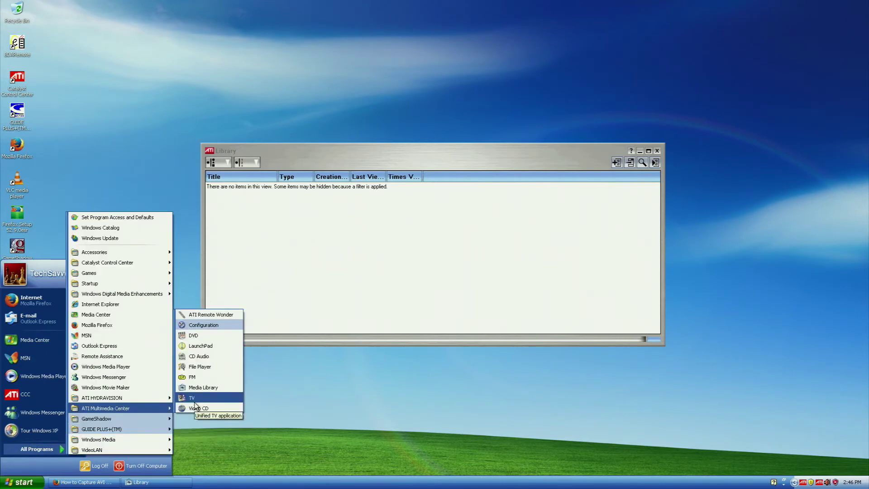
pyautogui.click(228, 346)
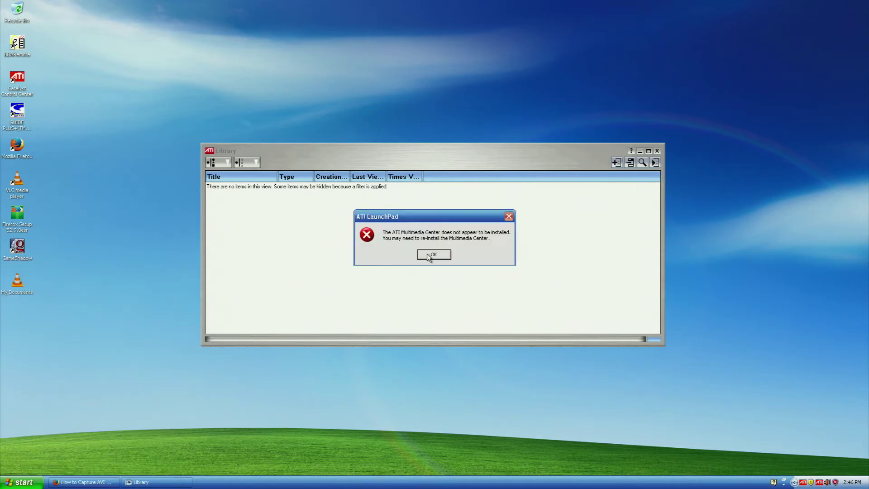
pyautogui.click(433, 255)
pyautogui.click(656, 151)
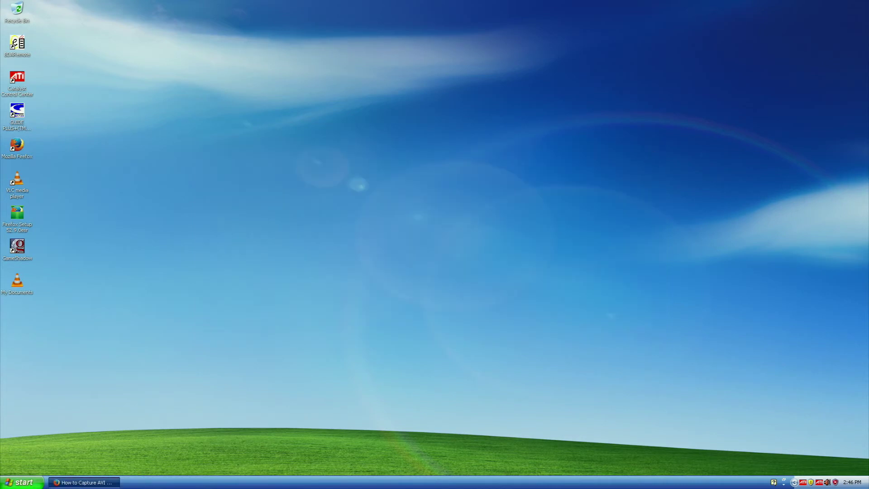
# Open My Computer and Control Panel in separate windows
pyautogui.click(23, 482)
pyautogui.click(111, 349)
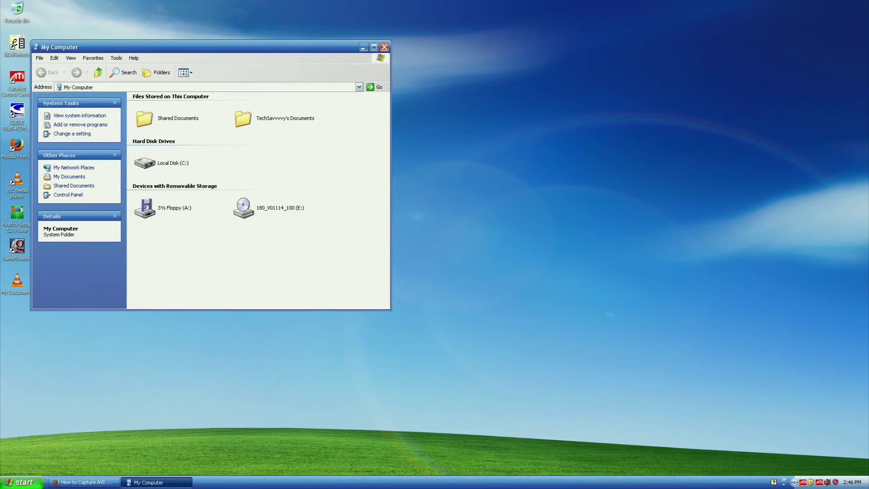
pyautogui.click(23, 482)
pyautogui.click(139, 366)
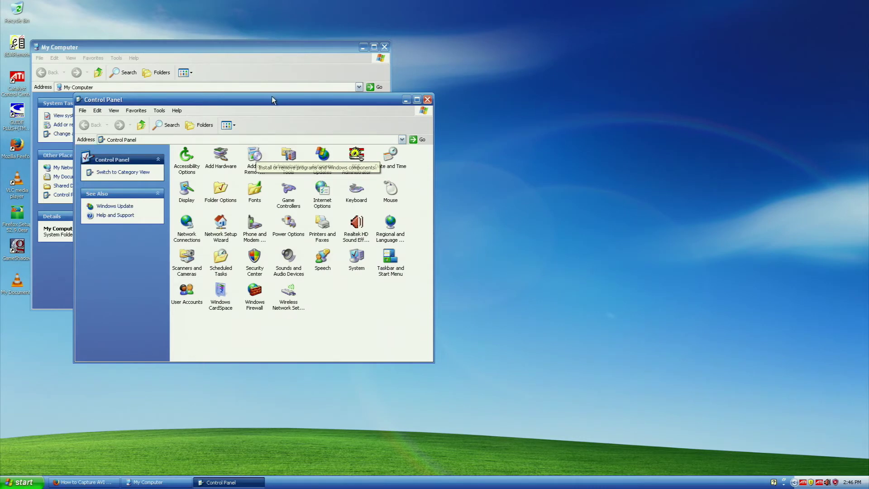
# Open the contents of CD drive E:, place Control Panel beside that window, and exit the ATI CATALYST setup menu
pyautogui.click(299, 62)
pyautogui.click(279, 209)
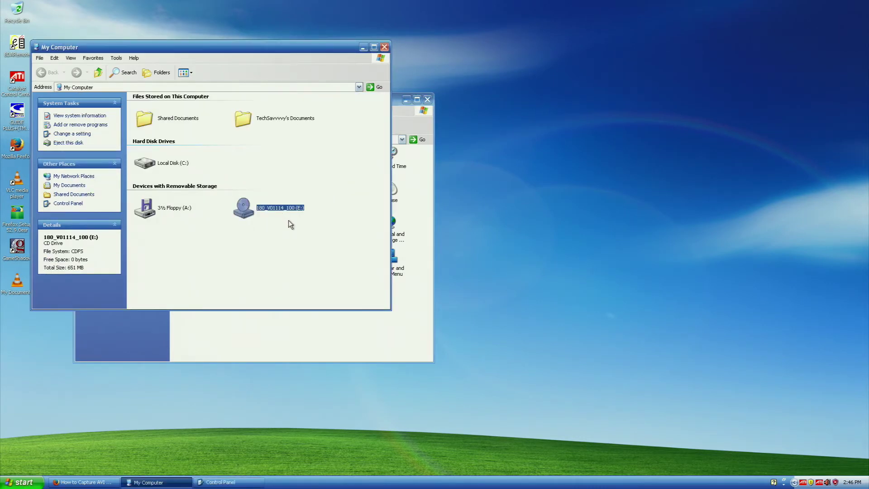
pyautogui.rightClick(279, 210)
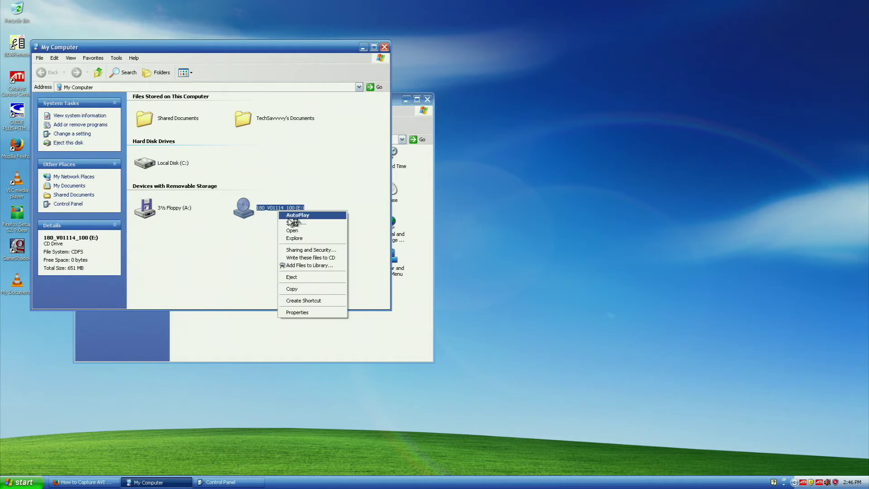
pyautogui.click(315, 231)
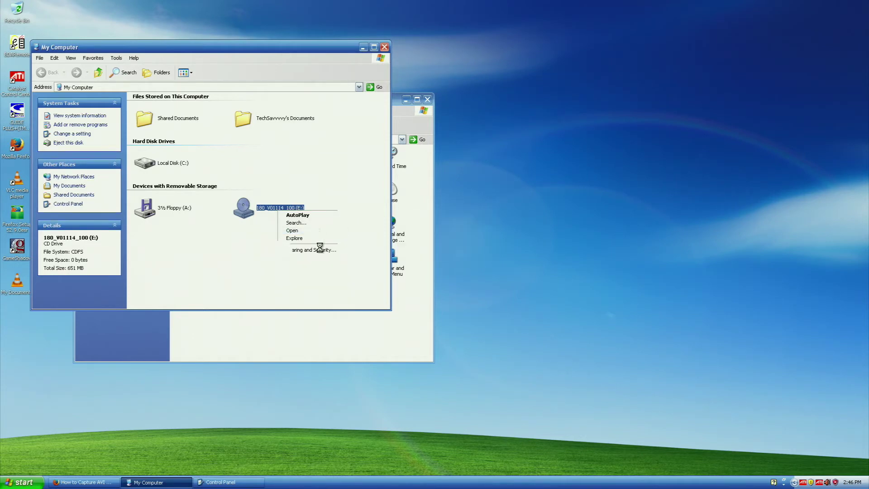
pyautogui.click(365, 342)
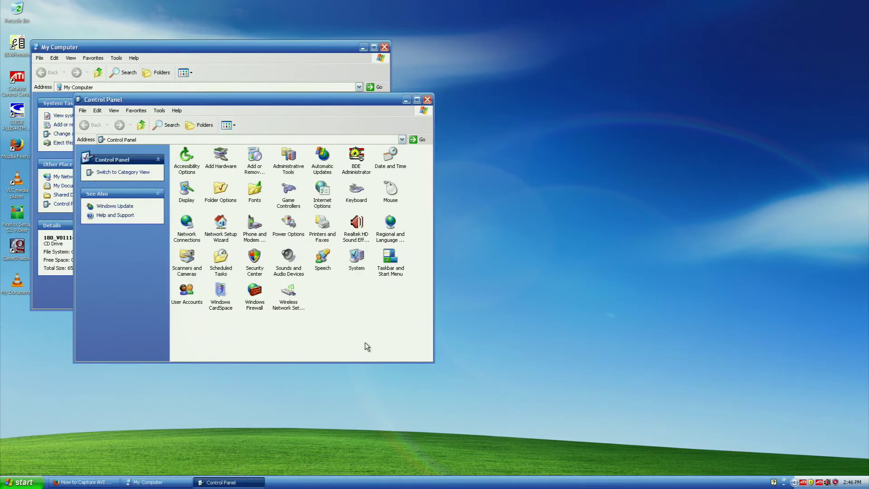
pyautogui.moveTo(285, 105); pyautogui.dragTo(474, 143)
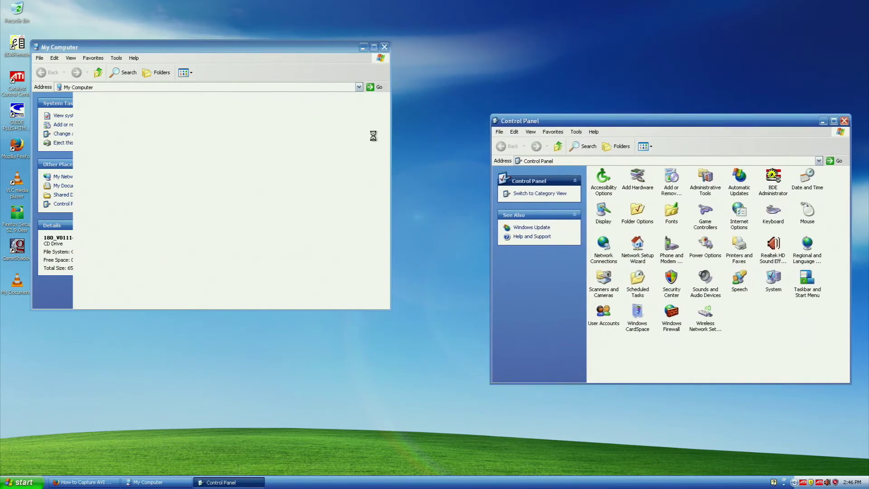
pyautogui.click(206, 46)
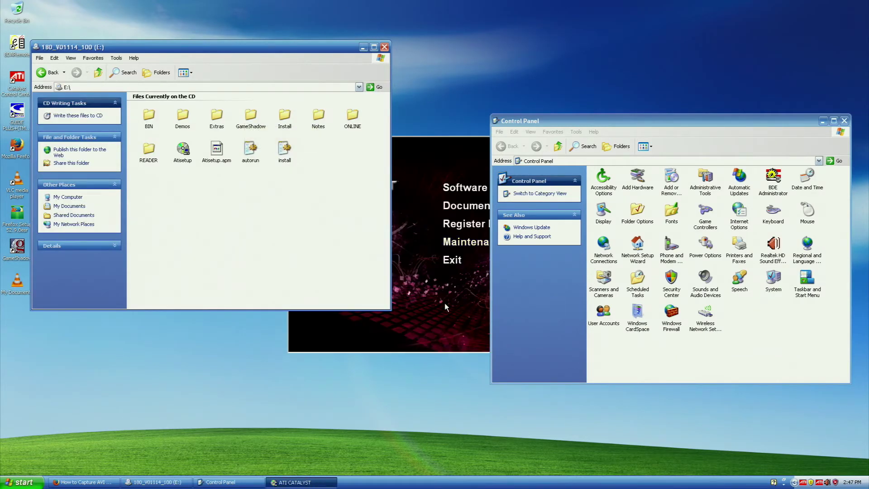
pyautogui.click(464, 259)
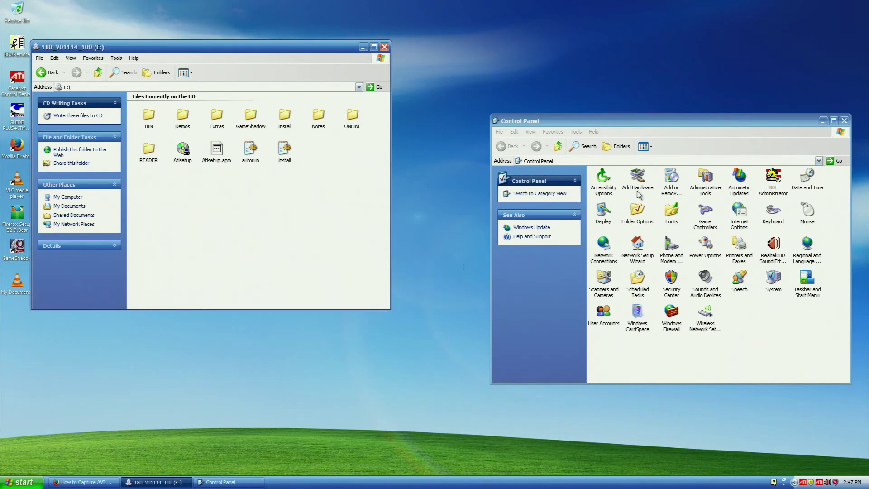
# Start the maintenance wizard for ATI Multimedia Center 9.13 from Add or Remove Programs, and close the Control Panel and CD windows
pyautogui.click(685, 177)
pyautogui.doubleClick(685, 178)
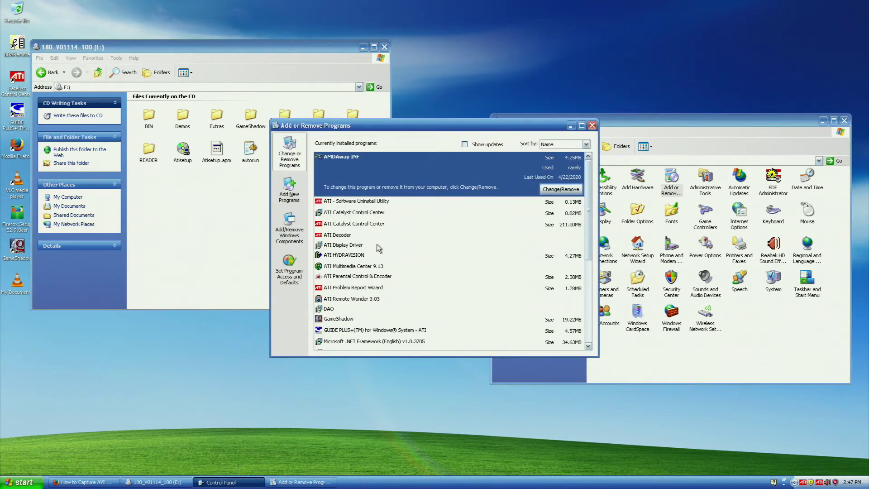
pyautogui.click(380, 266)
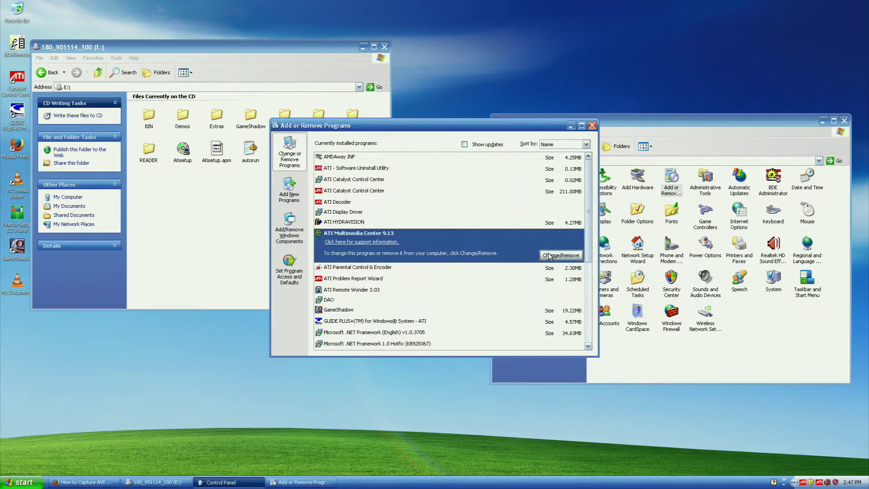
pyautogui.click(556, 255)
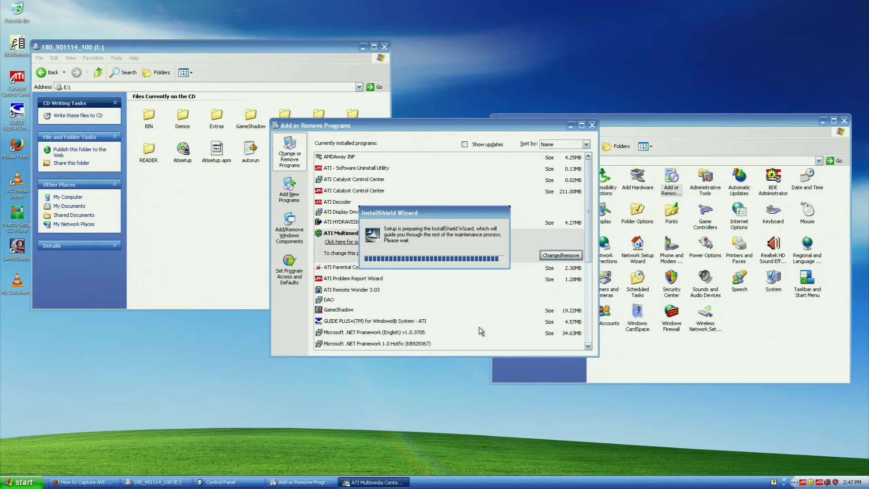
pyautogui.click(844, 120)
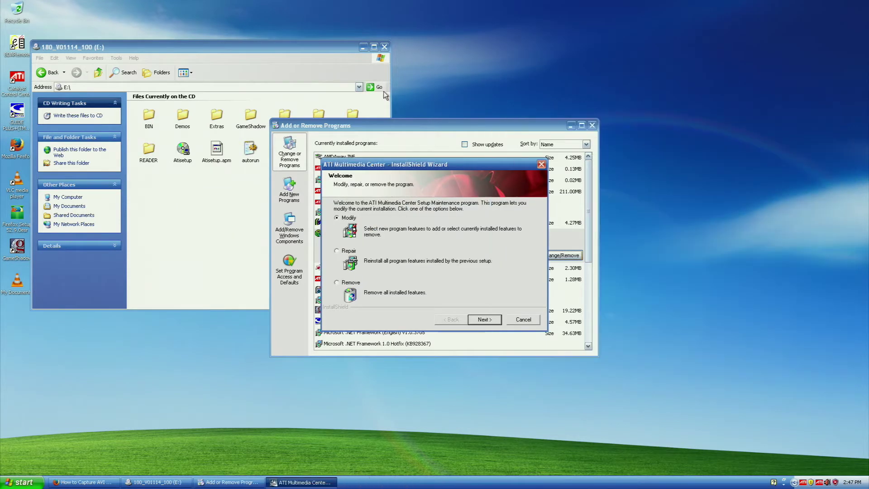
pyautogui.click(384, 47)
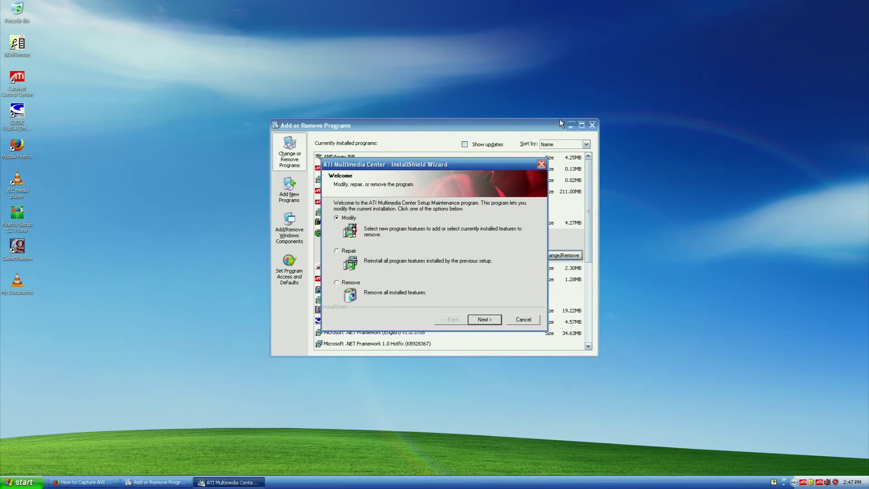
# Start removing all features of ATI Multimedia Center without retaining the custom settings, and close the browser
pyautogui.click(591, 125)
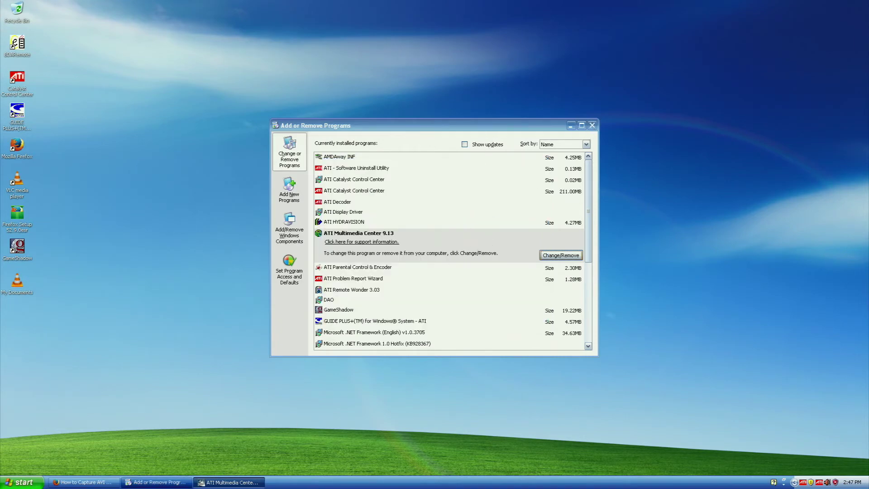
pyautogui.click(201, 483)
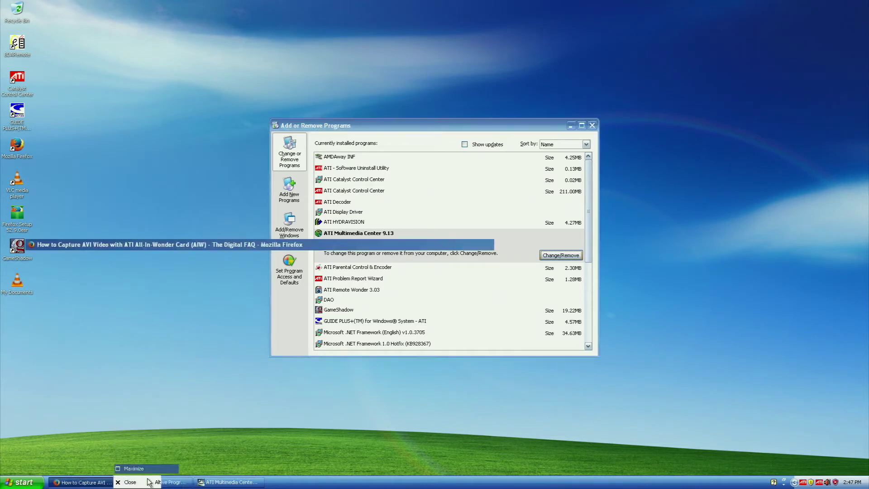
pyautogui.click(82, 482)
pyautogui.rightClick(206, 481)
pyautogui.click(347, 282)
pyautogui.click(485, 318)
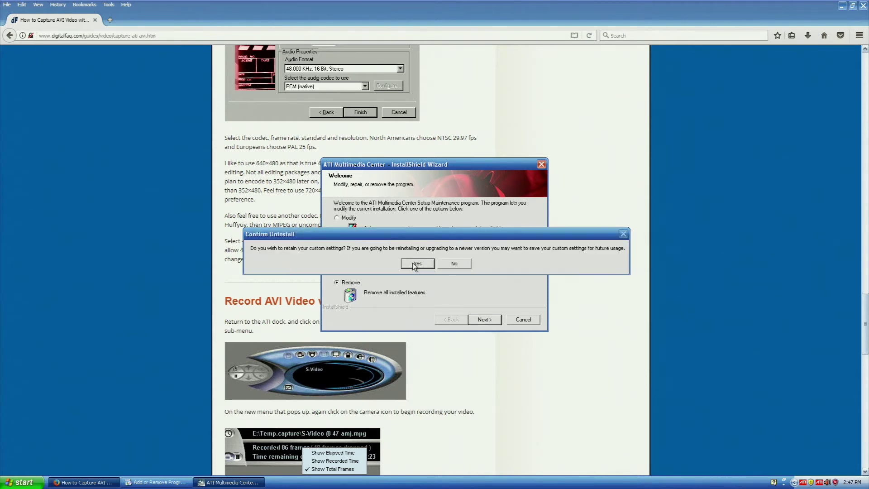
pyautogui.click(452, 262)
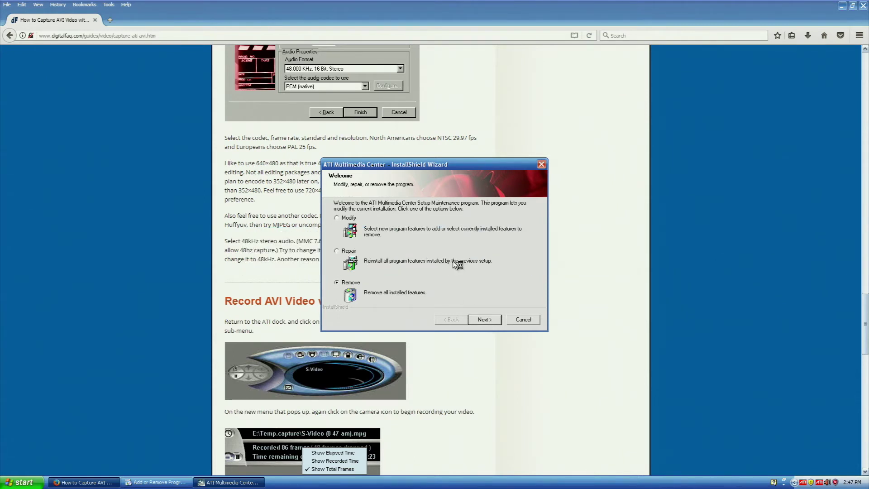
pyautogui.click(864, 5)
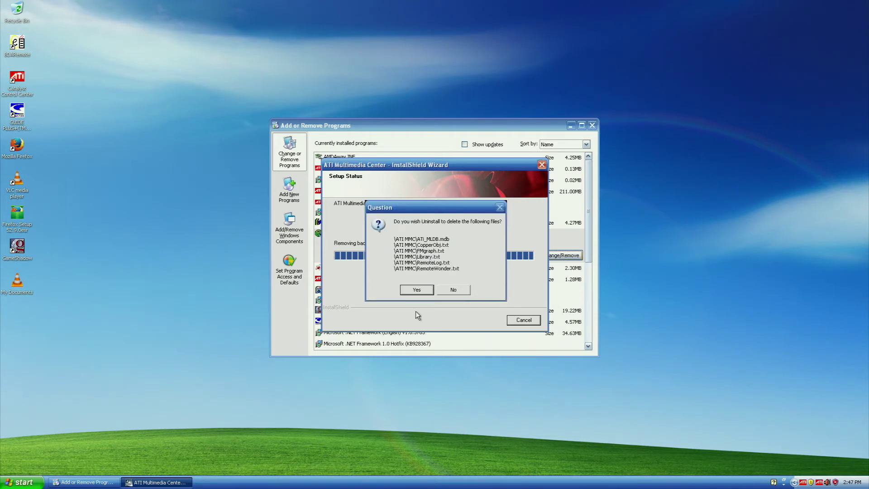
# Agree to delete the leftover ATI MMC files, finish the uninstall wizard, and close Add or Remove Programs
pyautogui.click(416, 288)
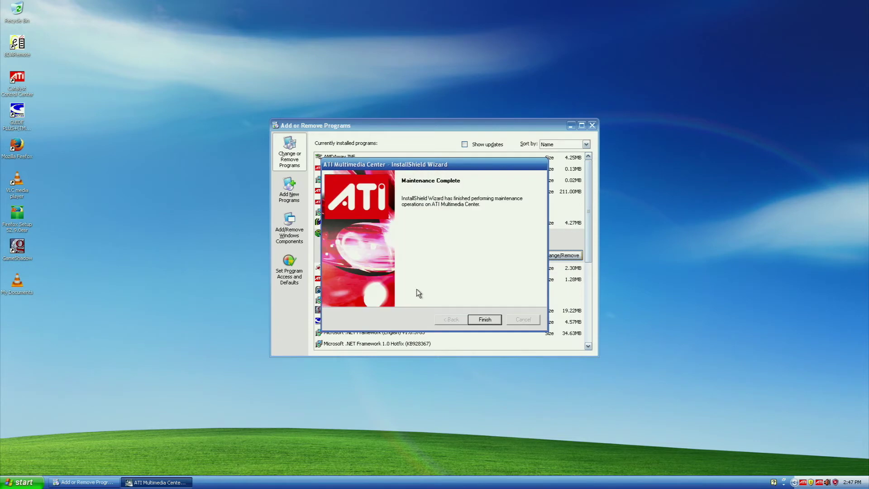
pyautogui.click(484, 320)
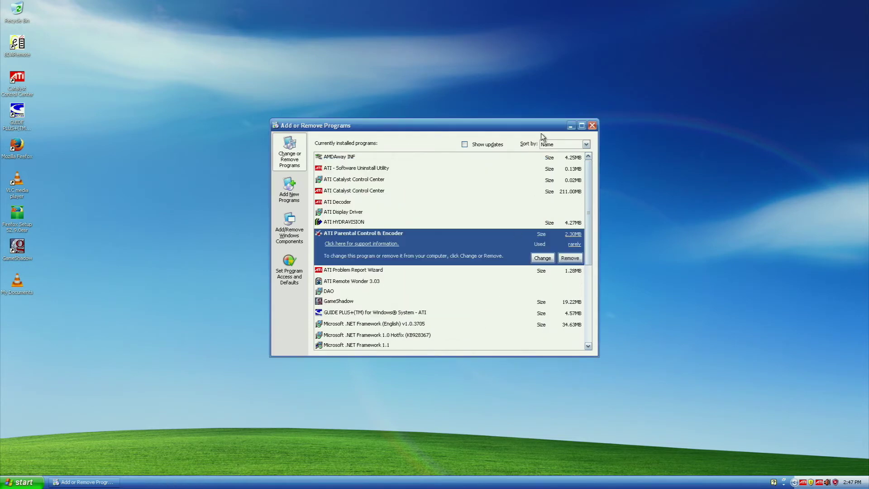
pyautogui.click(592, 126)
# Restart the computer
pyautogui.click(22, 482)
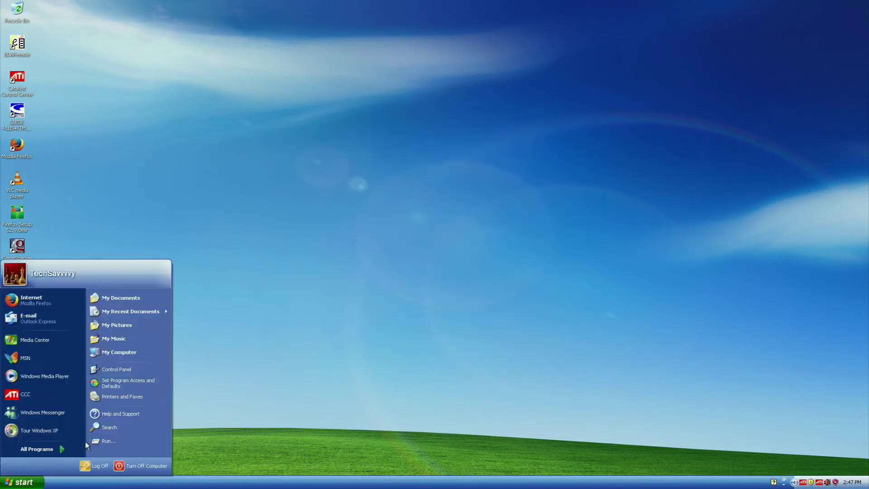
pyautogui.click(146, 466)
pyautogui.click(467, 179)
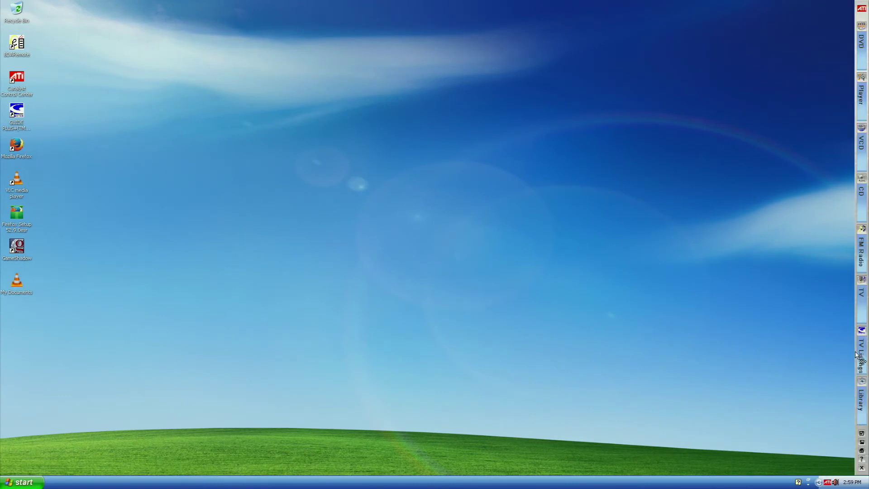
# Launch the ATI TV application, accept the software license agreement, and advance the initialization wizard to the region and connection settings
pyautogui.click(860, 288)
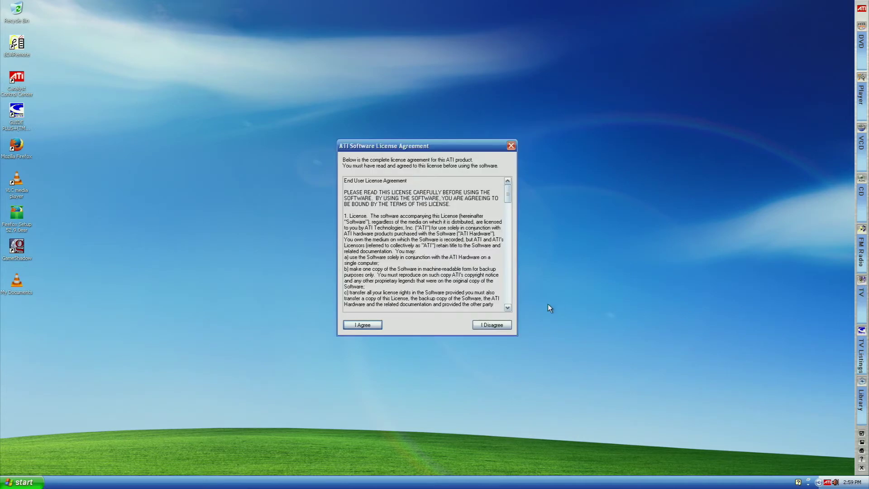
pyautogui.click(370, 327)
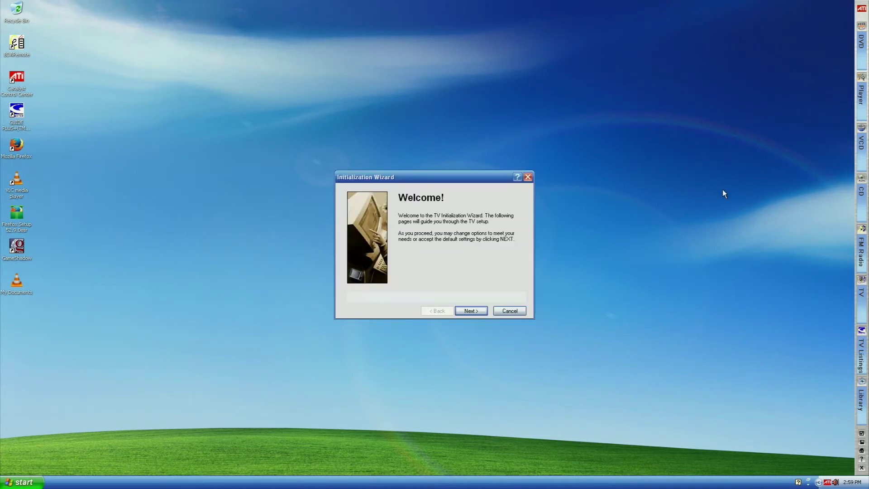
pyautogui.click(462, 308)
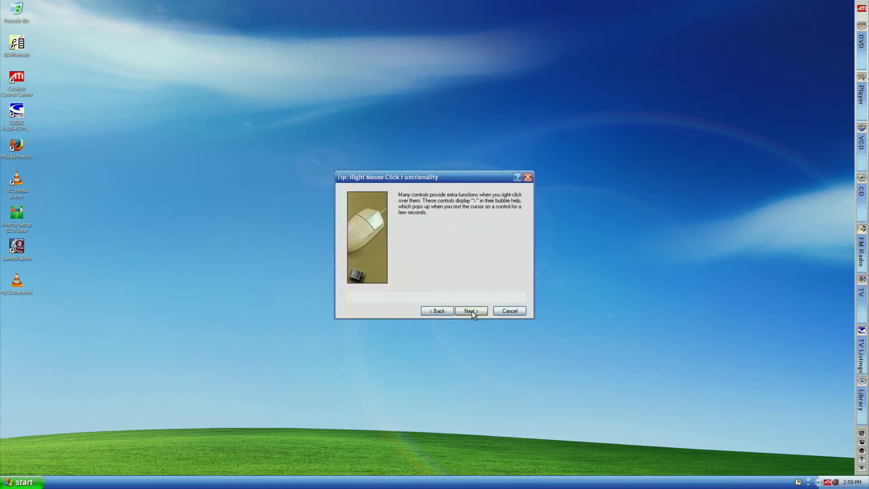
pyautogui.click(471, 311)
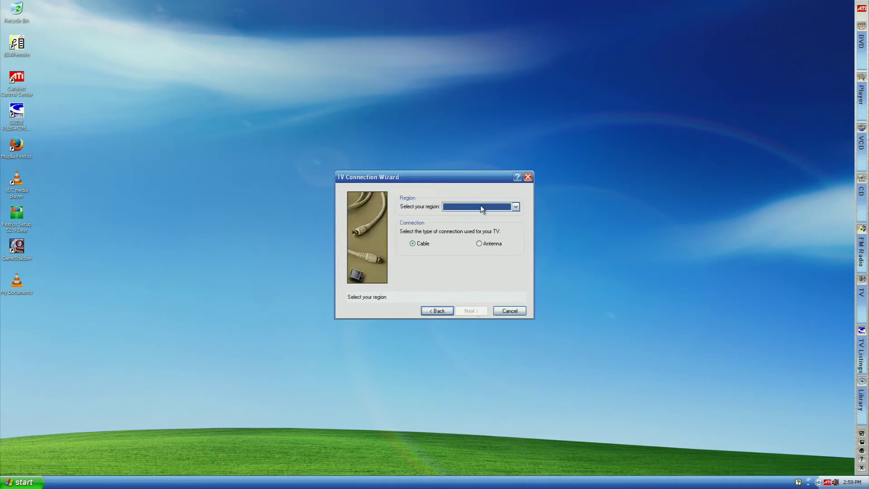
# Cancel the TV Connection Wizard without selecting a region
pyautogui.click(513, 312)
pyautogui.click(403, 274)
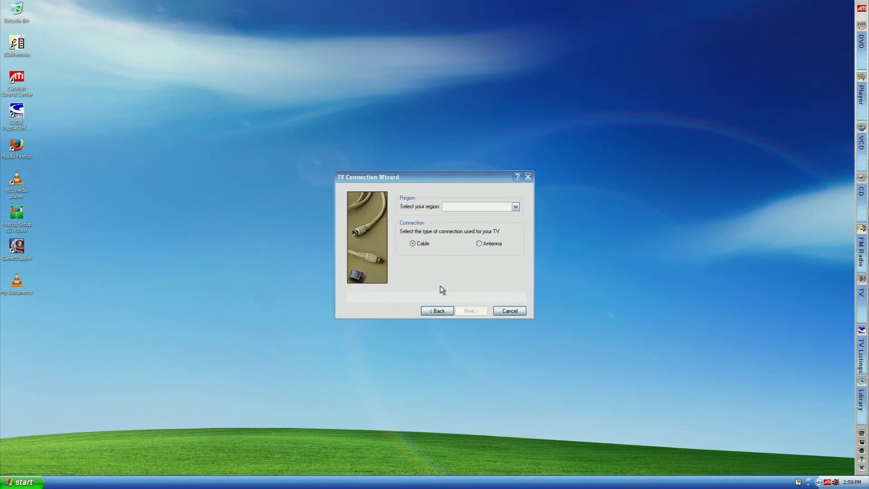
pyautogui.click(509, 311)
pyautogui.click(475, 275)
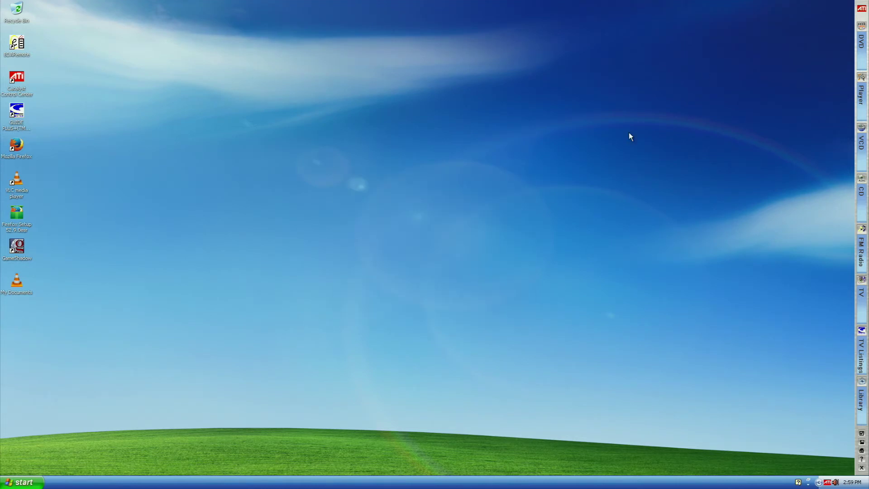
# Open the ATI Video CD player and review its display, preferences, closed caption and stills gallery settings without changing them
pyautogui.click(859, 153)
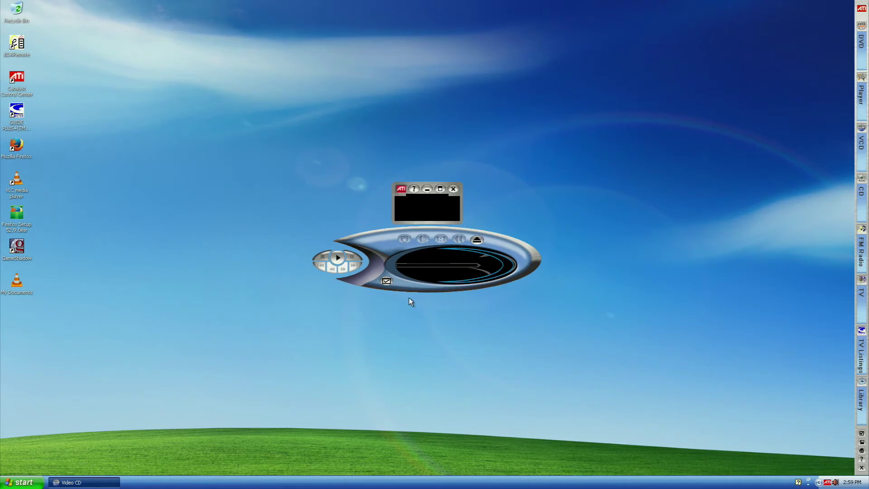
pyautogui.click(386, 281)
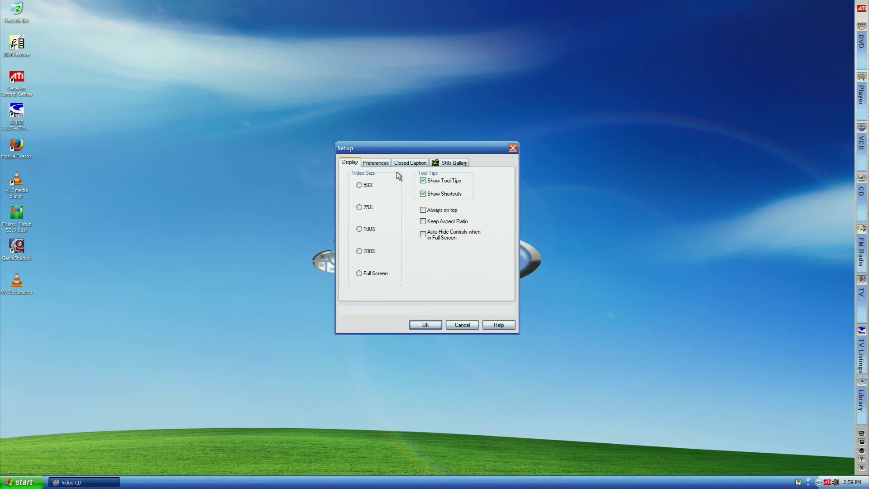
pyautogui.click(388, 164)
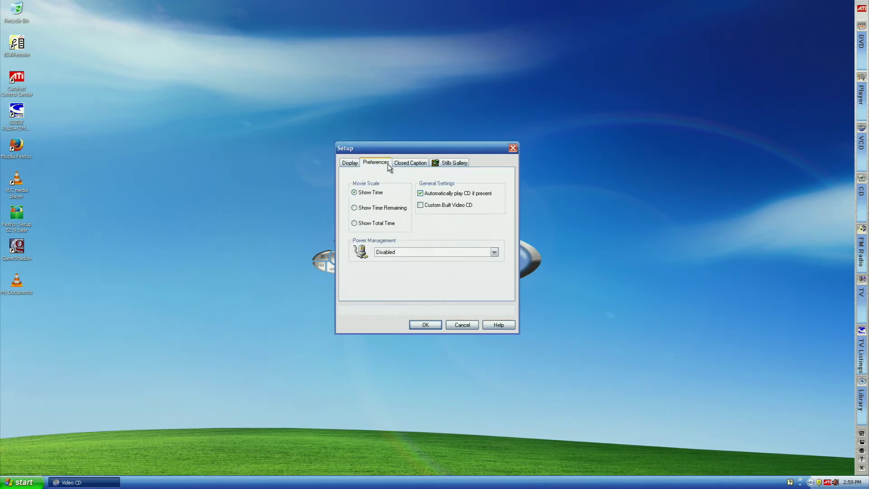
pyautogui.click(417, 164)
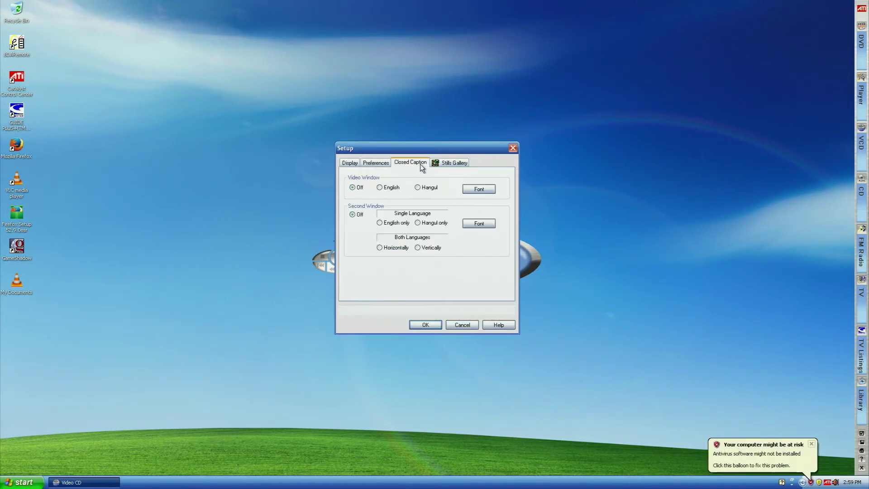
pyautogui.click(448, 163)
pyautogui.click(462, 324)
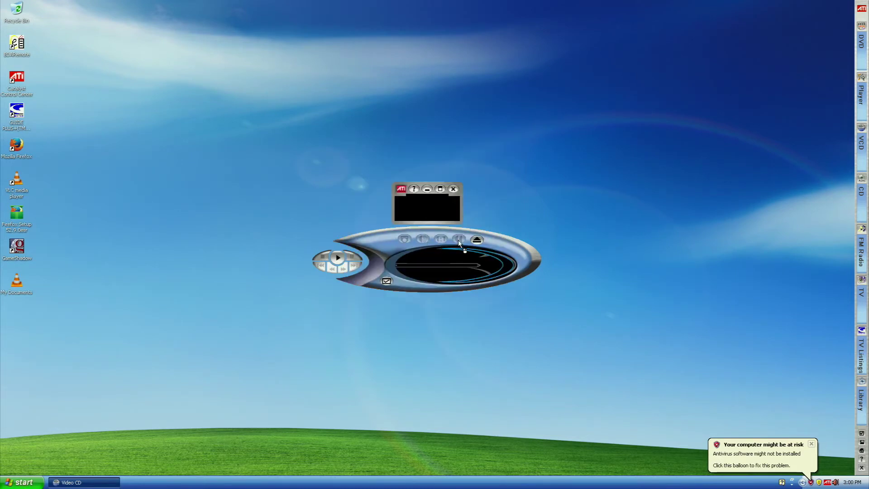
# Switch the Video CD player to full screen and back, and recheck its setup pages for capture options
pyautogui.click(440, 189)
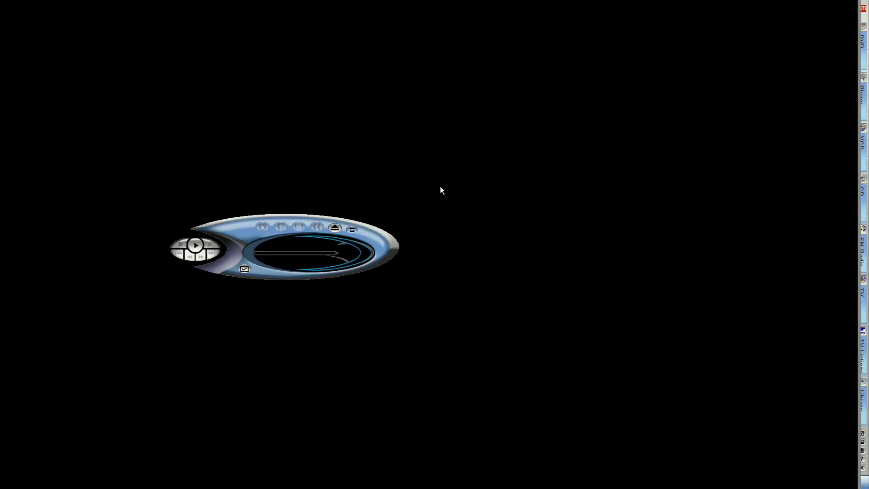
pyautogui.click(352, 231)
pyautogui.click(384, 278)
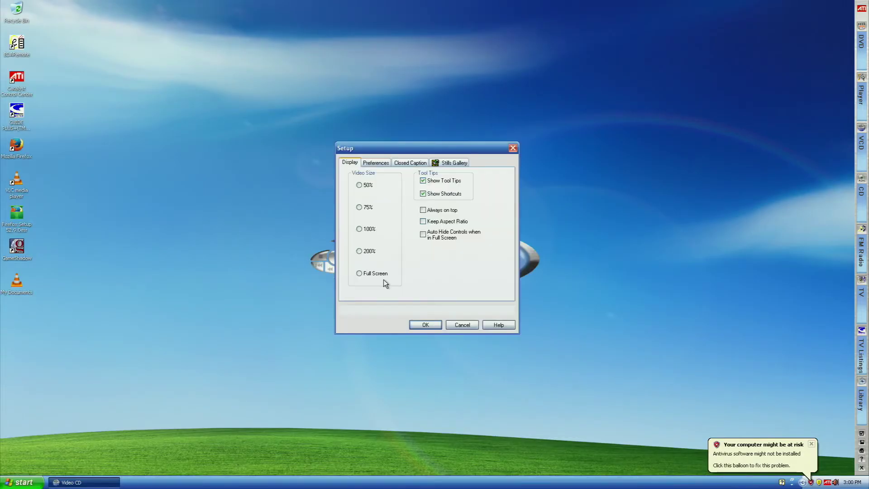
pyautogui.click(375, 163)
pyautogui.click(406, 163)
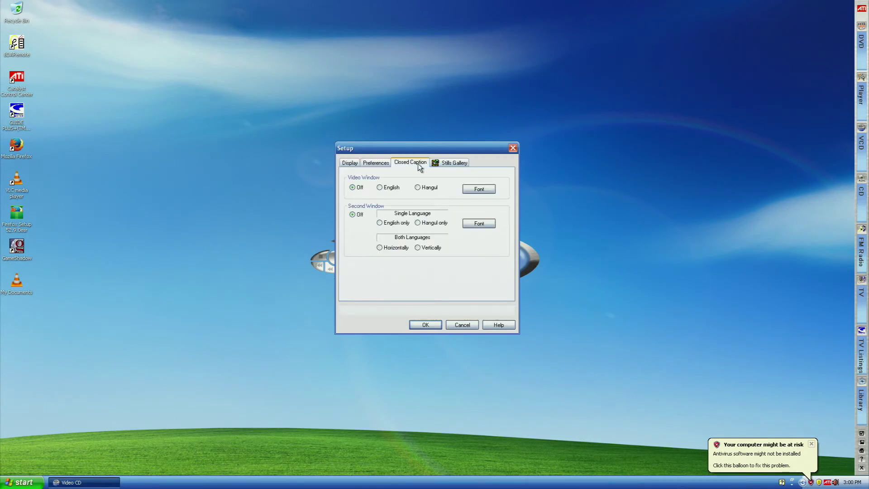
pyautogui.click(452, 163)
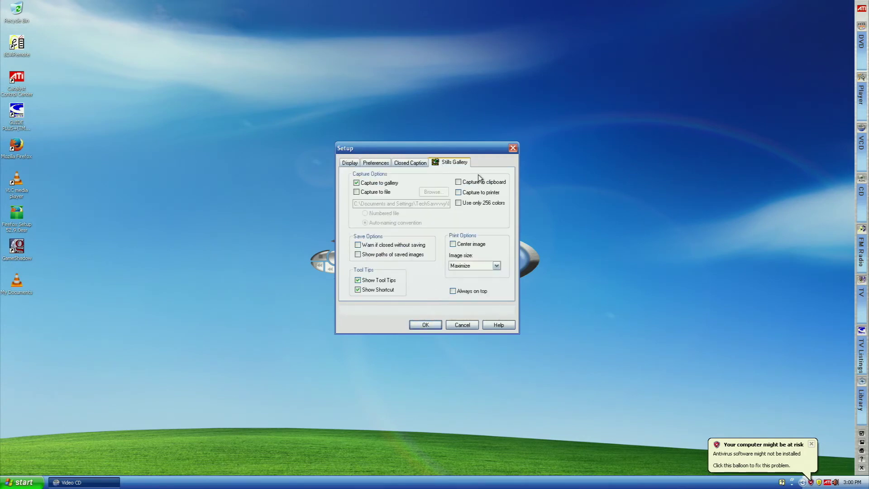
pyautogui.click(469, 325)
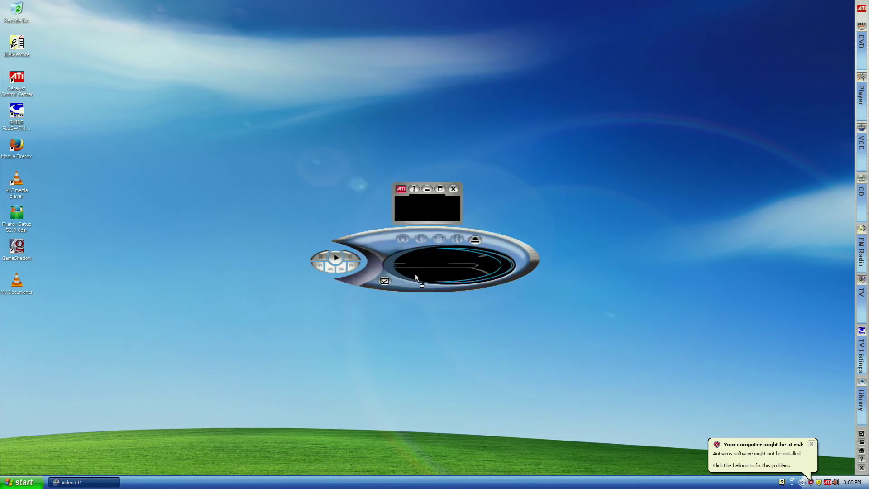
# Browse the How To topics in the Video CD help, including audio track selection, and close the help
pyautogui.click(414, 189)
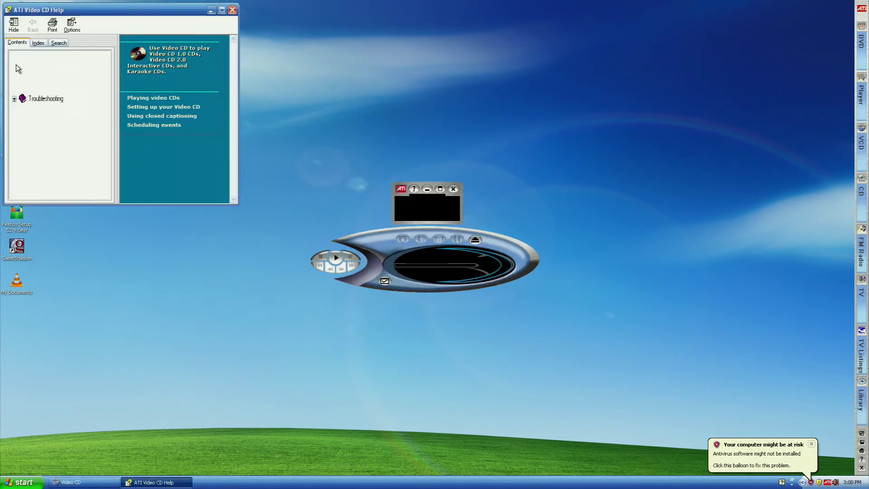
pyautogui.click(14, 61)
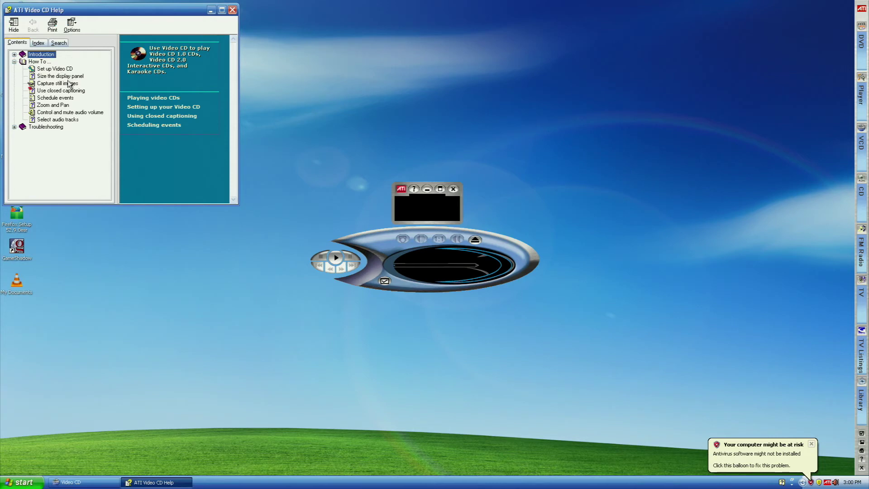
pyautogui.click(63, 118)
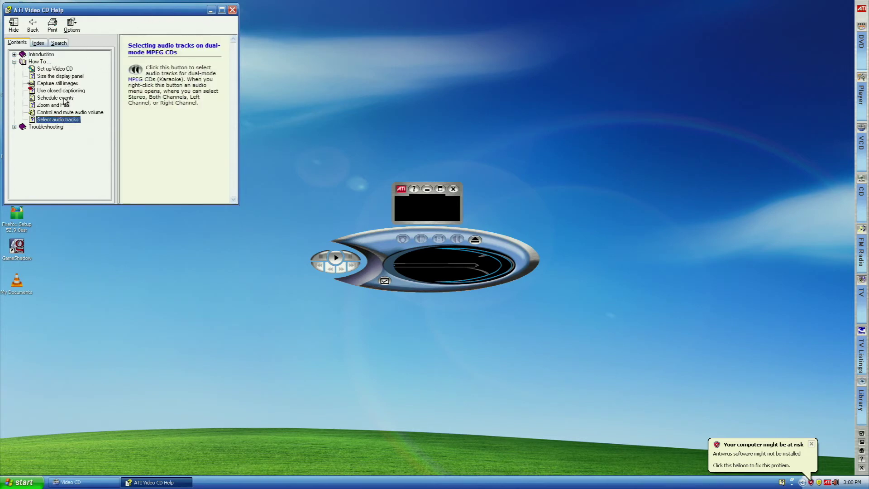
pyautogui.click(60, 113)
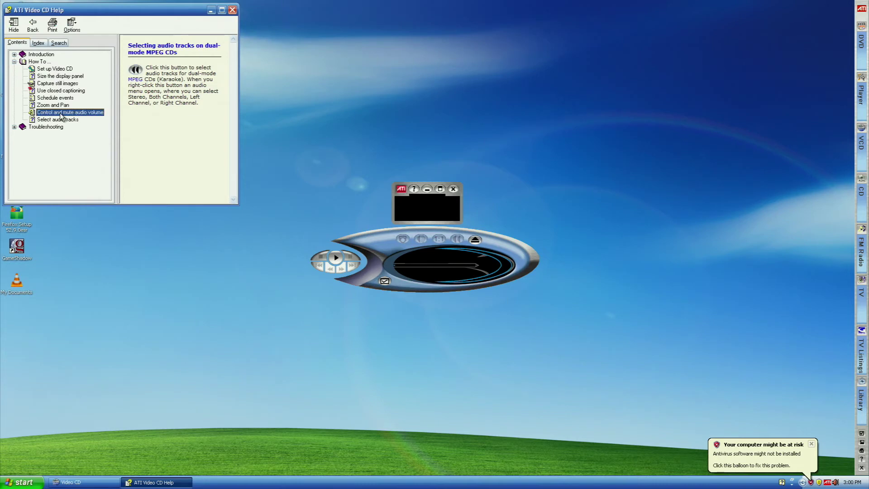
pyautogui.press('Up')
pyautogui.press('Up')
pyautogui.press('Up')
pyautogui.press('Up')
pyautogui.press('Down')
pyautogui.press('Down')
pyautogui.press('Down')
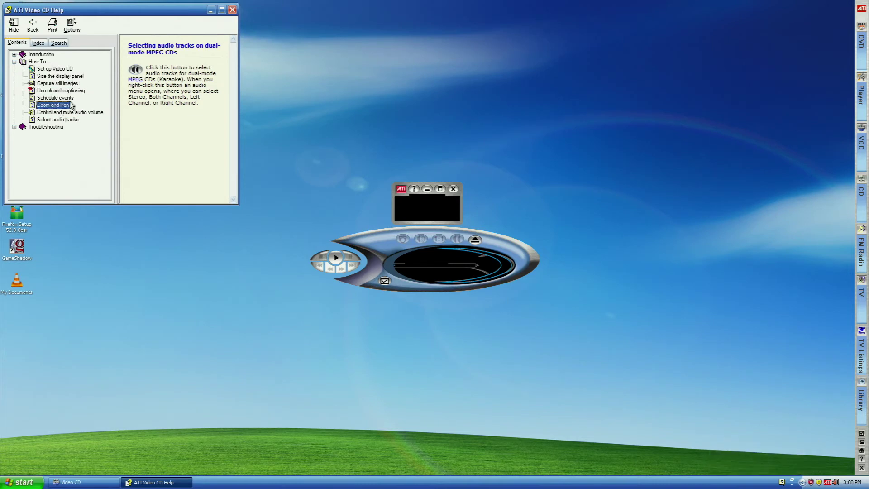
pyautogui.click(233, 10)
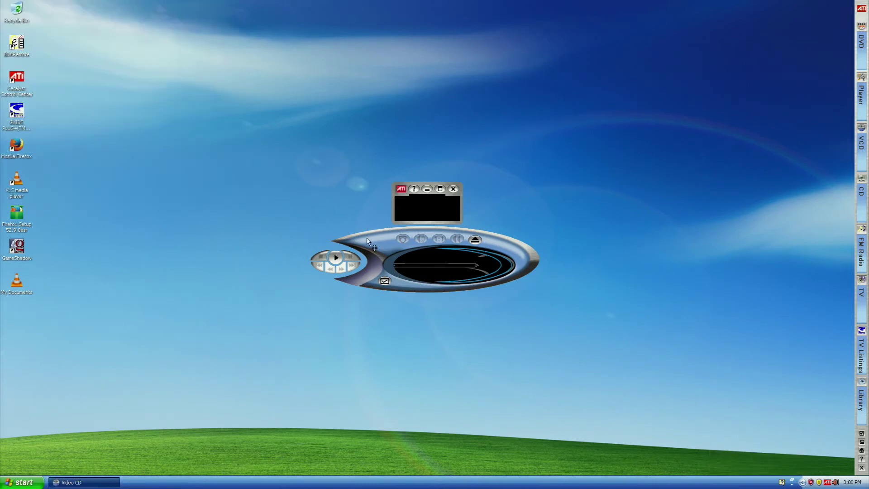
# Open File Player from the Video CD player, move it clear of that player, and check its file selection dialog
pyautogui.click(401, 189)
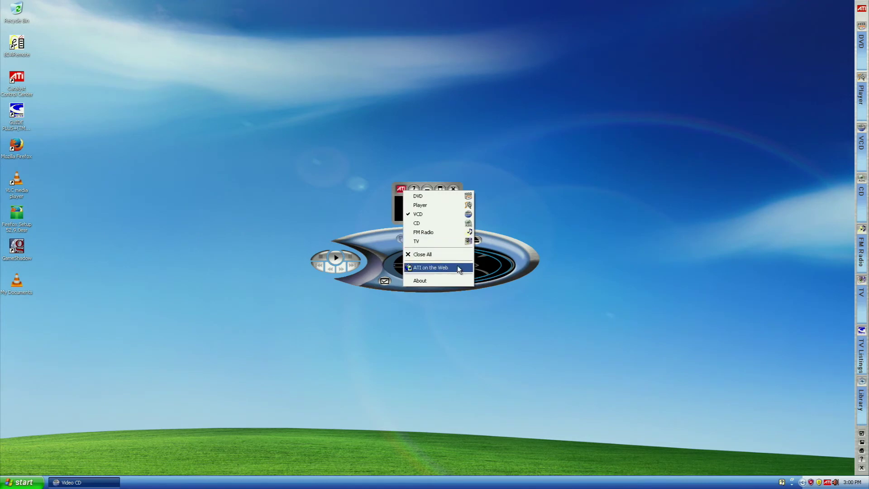
pyautogui.click(468, 204)
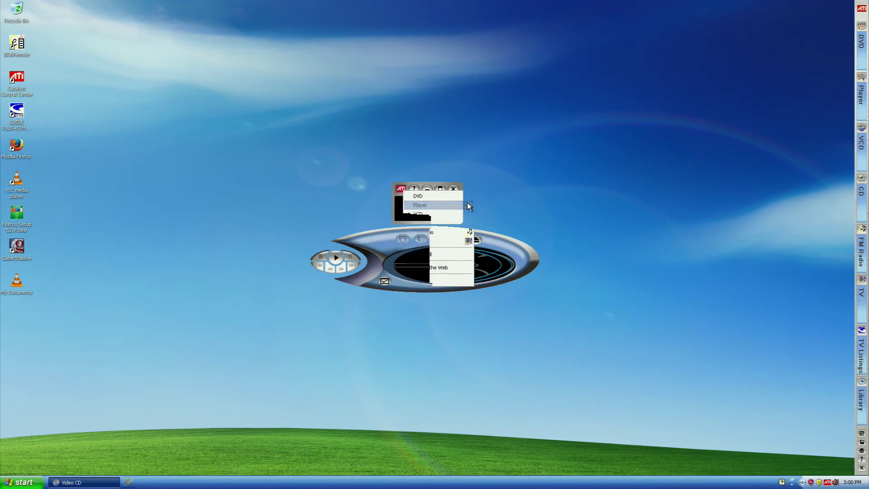
pyautogui.moveTo(467, 271); pyautogui.dragTo(545, 325)
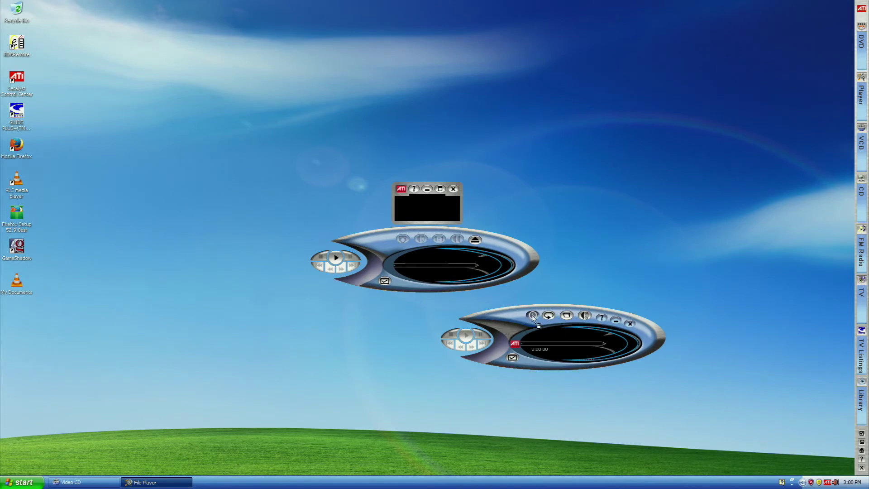
pyautogui.click(554, 316)
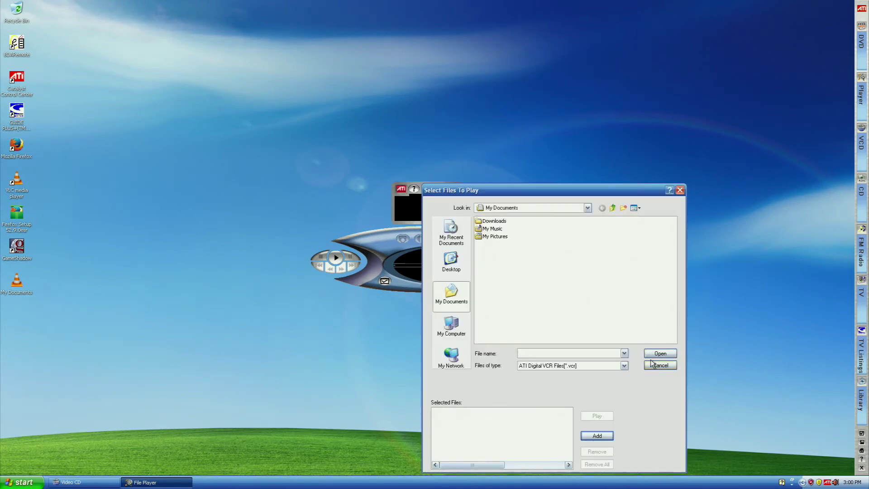
pyautogui.click(652, 365)
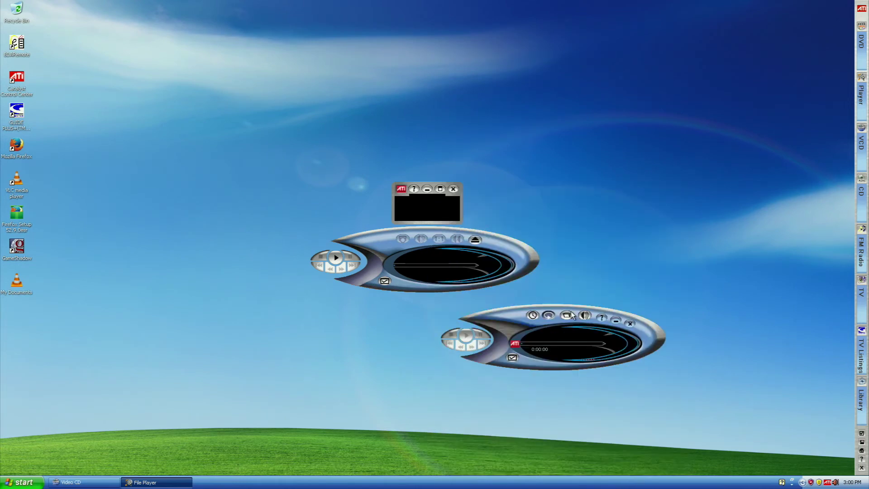
# View the File Player help contents, and close both the help and File Player
pyautogui.click(601, 319)
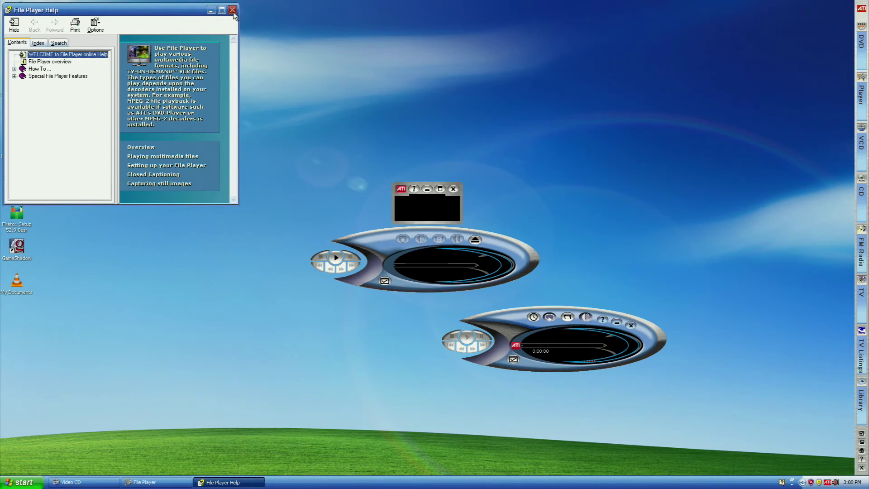
pyautogui.click(232, 9)
pyautogui.rightClick(600, 302)
pyautogui.click(618, 326)
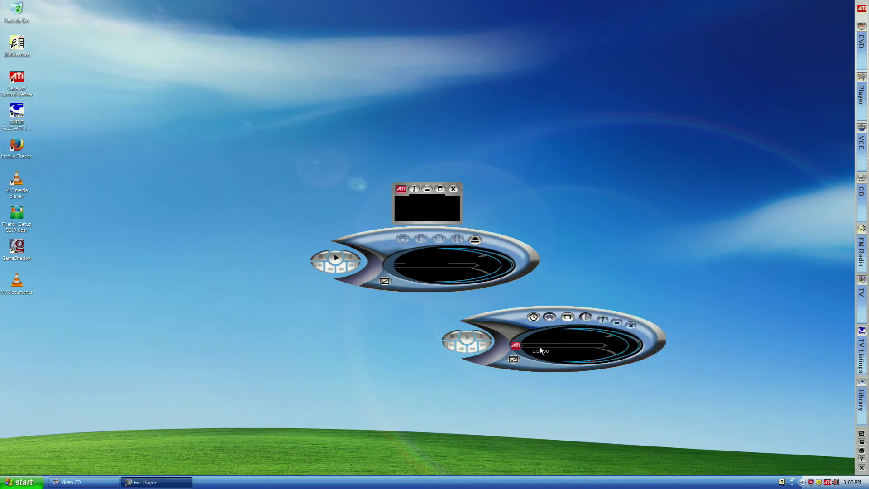
pyautogui.click(632, 325)
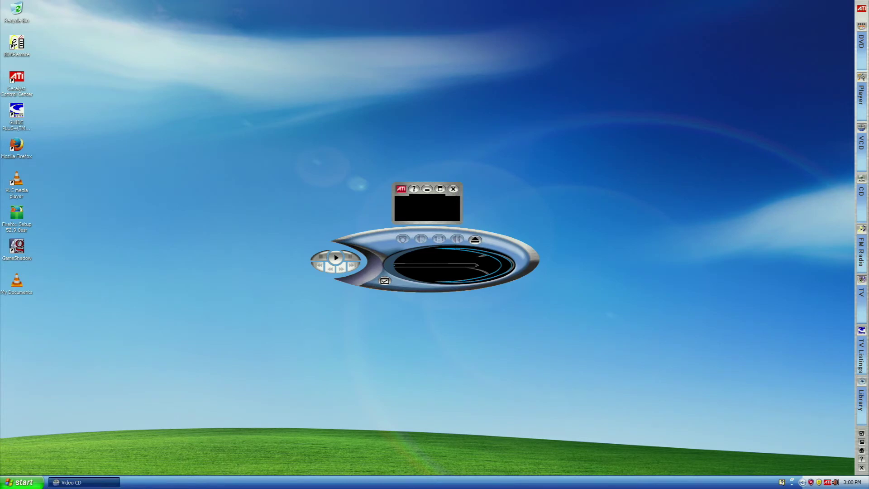
# Launch LaunchPad from the installed ATI Multimedia Center programs
pyautogui.click(22, 482)
pyautogui.moveTo(49, 454)
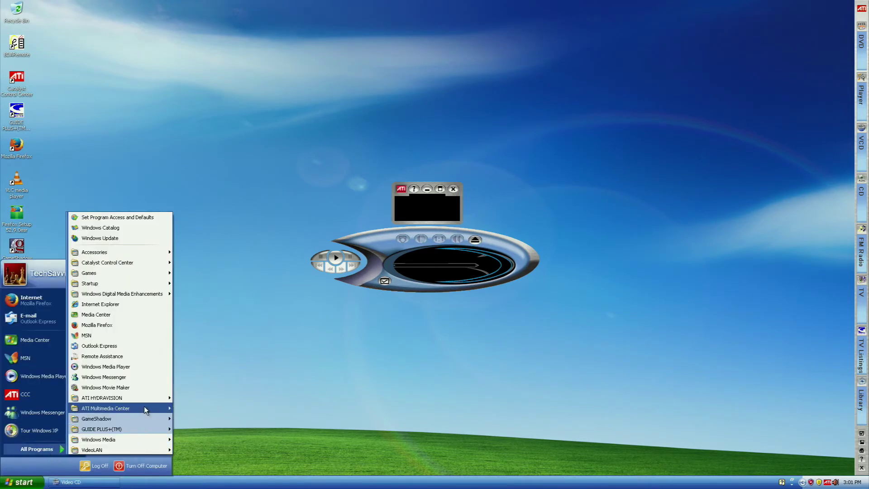
pyautogui.moveTo(144, 406)
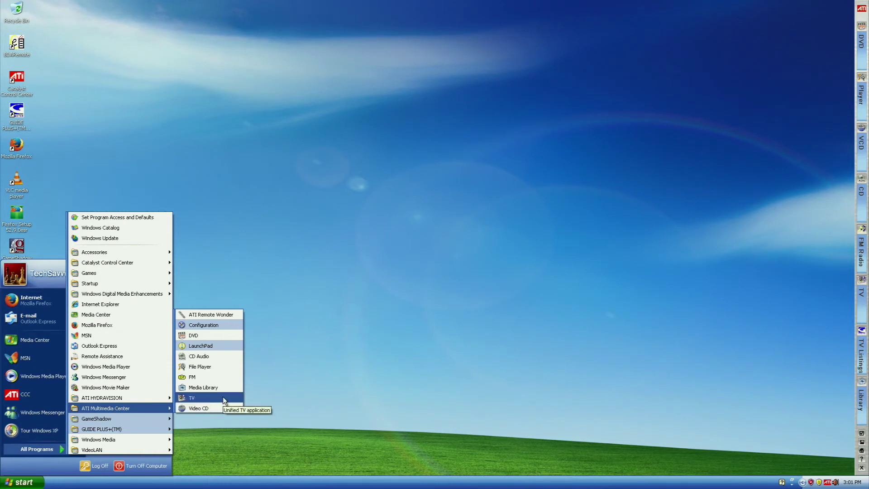
pyautogui.click(222, 345)
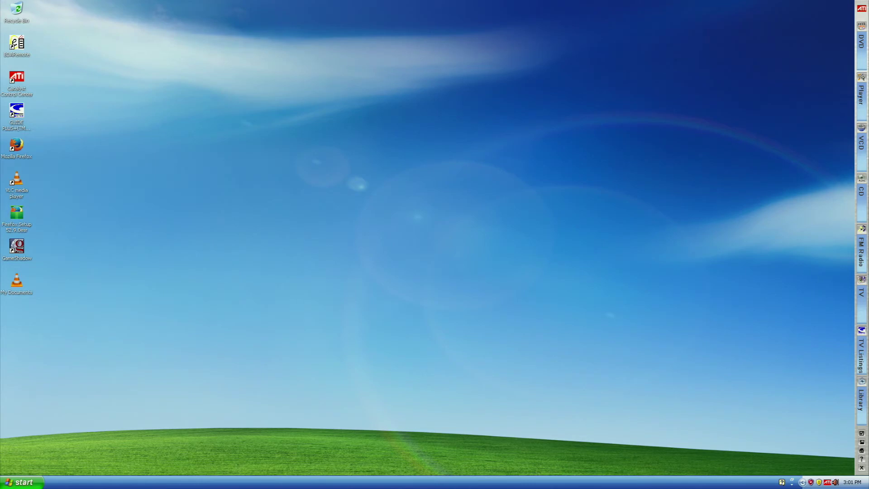
# Open the ATI Multimedia Center Configuration to examine its audio and video settings
pyautogui.click(21, 482)
pyautogui.click(66, 447)
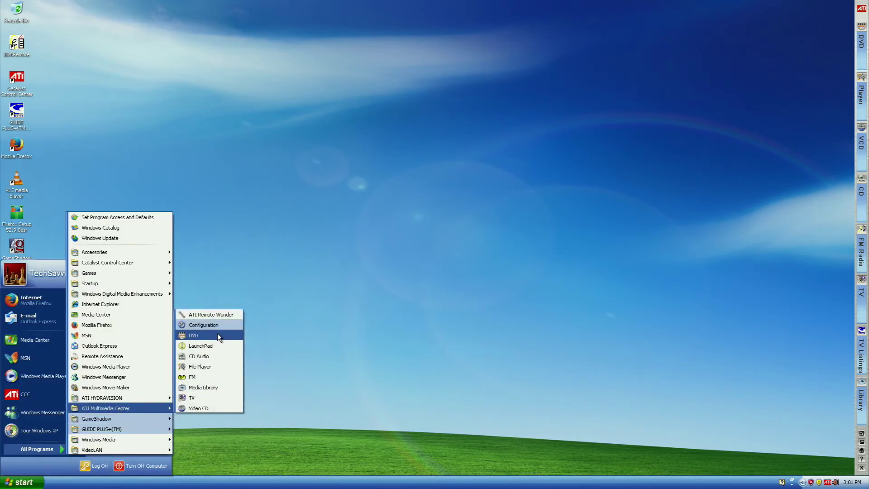
pyautogui.click(222, 325)
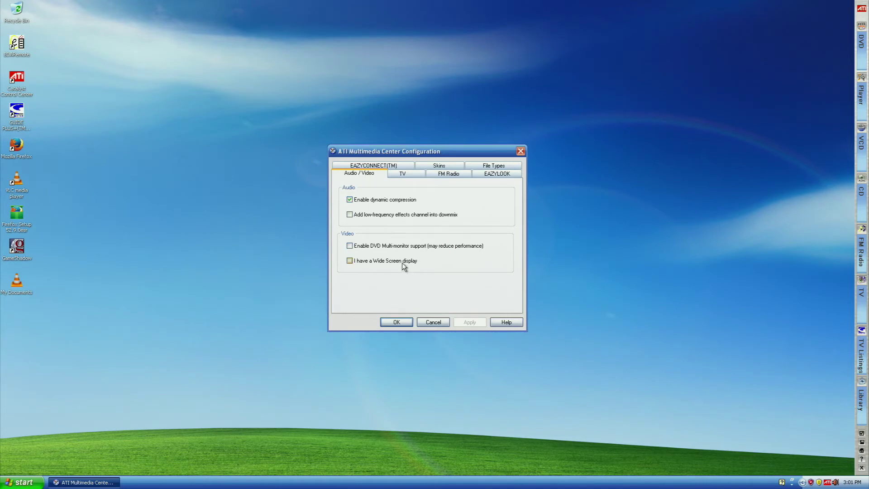
# Review the EAZYLOOK, EAZYCONNECT client and server, TV input source, and audio and video settings in the configuration
pyautogui.click(481, 173)
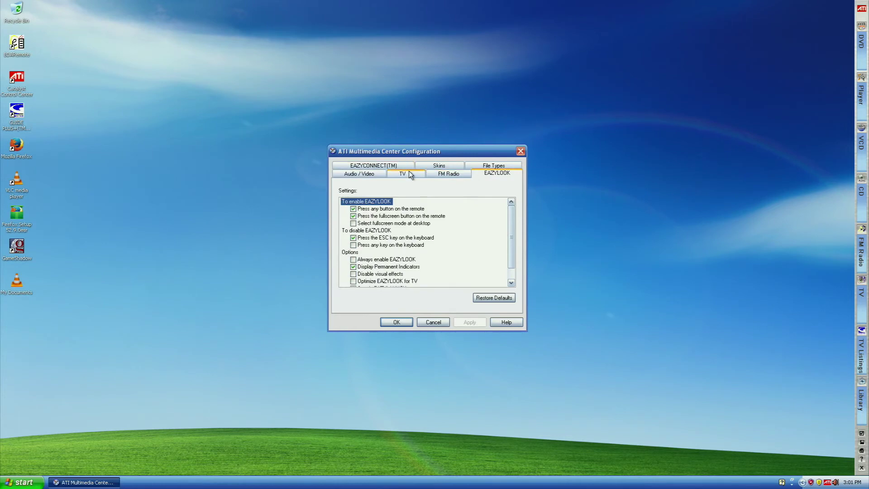
pyautogui.click(392, 166)
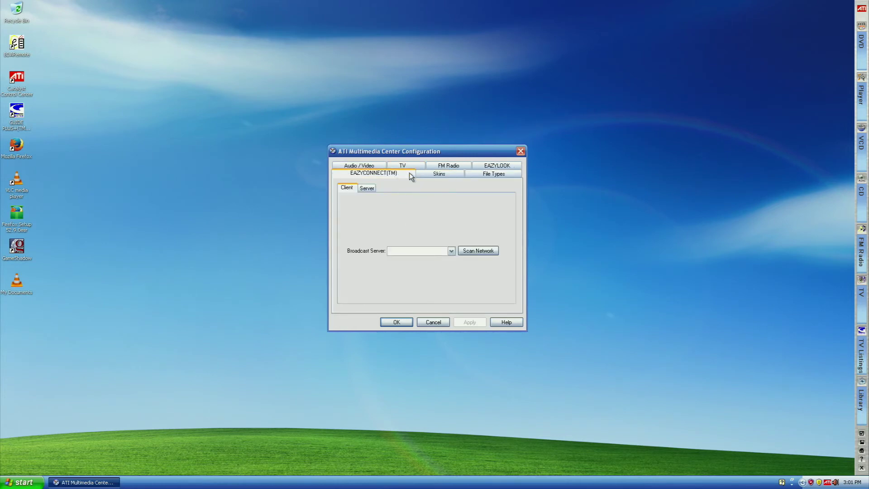
pyautogui.click(368, 188)
pyautogui.click(410, 165)
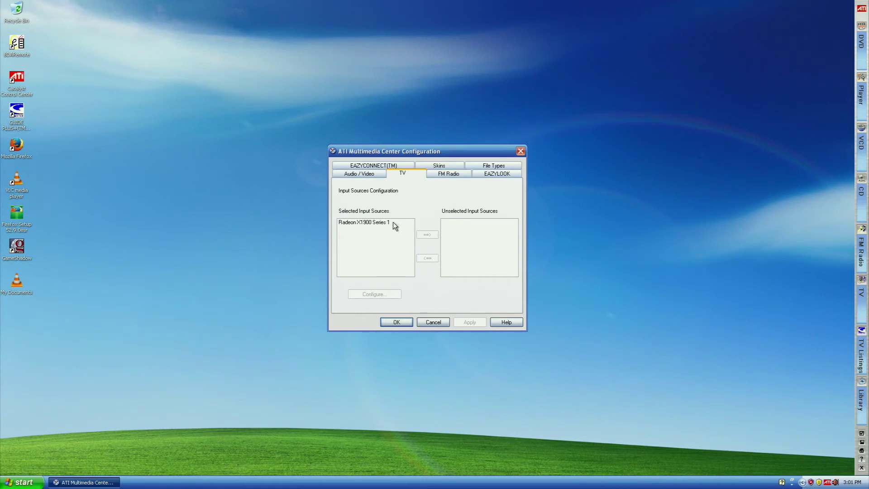
pyautogui.click(375, 174)
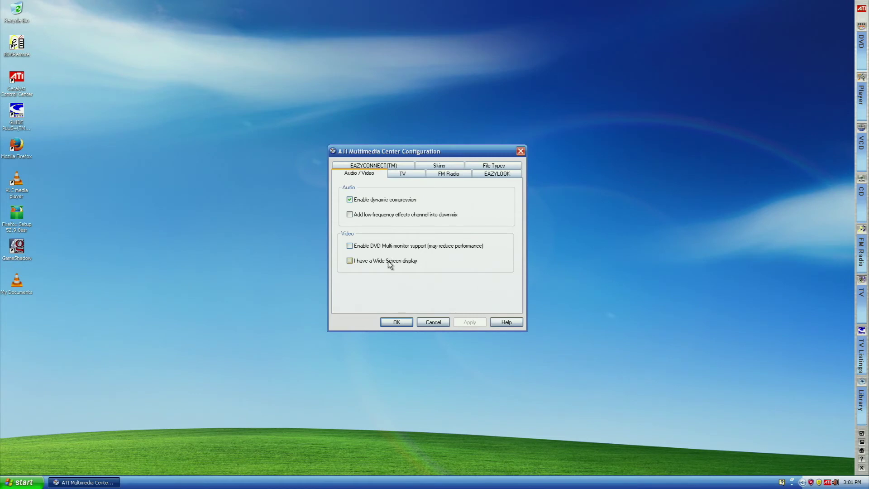
# Review the available skins and the full list of file associations, and close the ATI Multimedia Center Configuration
pyautogui.click(429, 167)
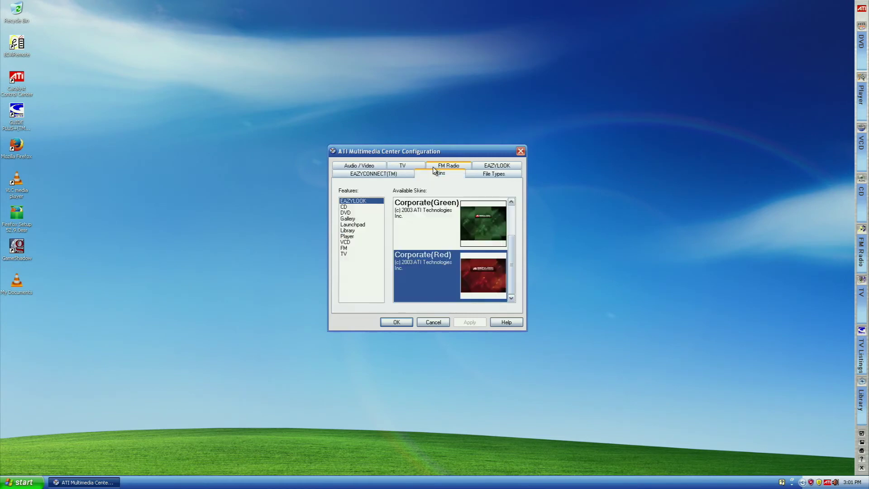
pyautogui.click(487, 174)
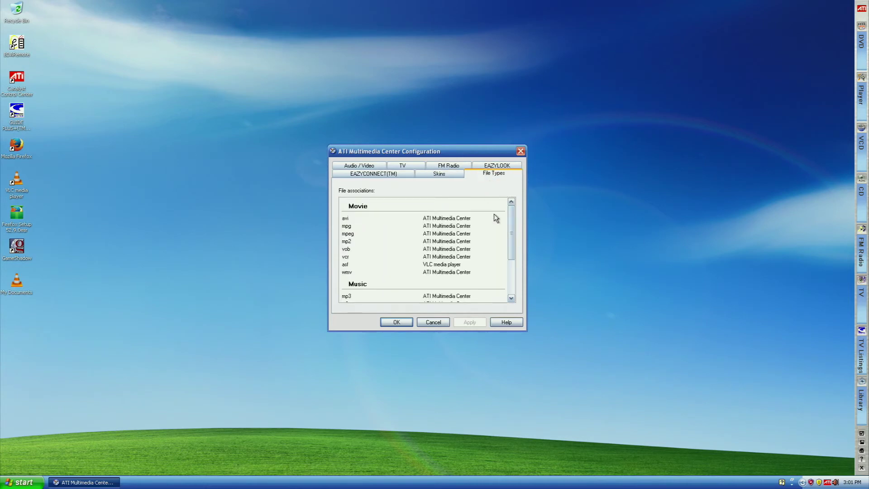
pyautogui.scroll(-3, 515, 252)
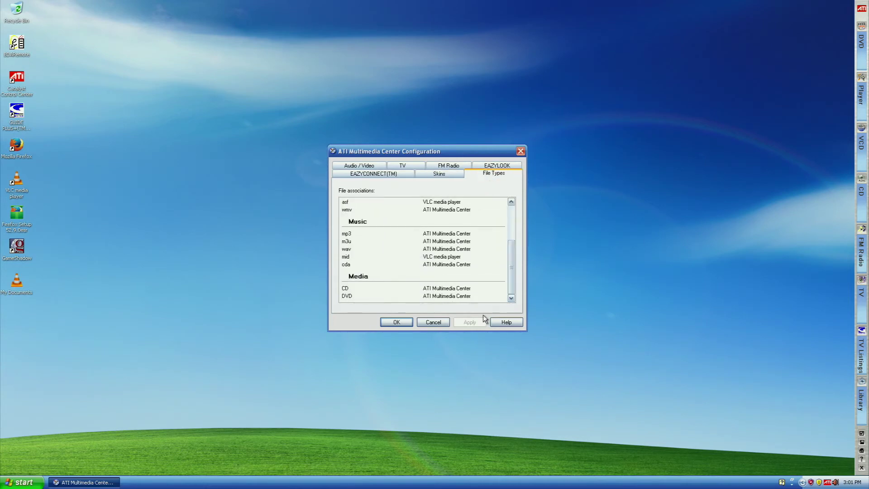
pyautogui.click(487, 167)
pyautogui.click(520, 151)
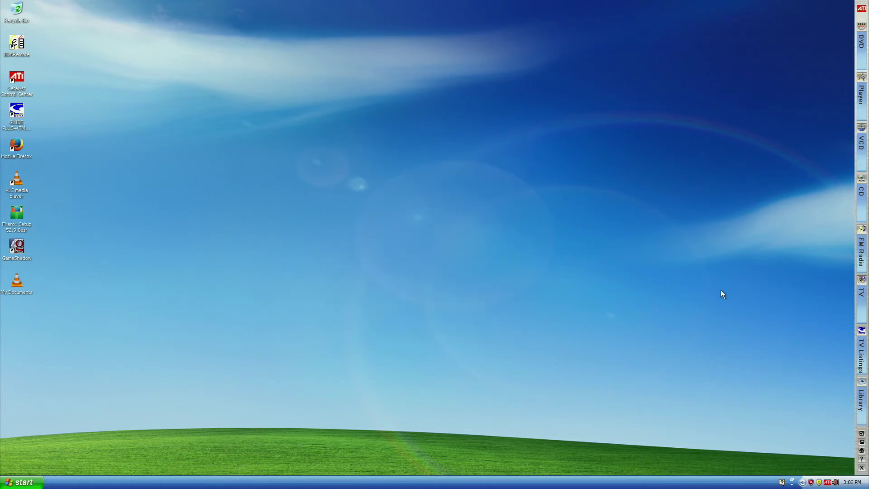
# Run GameShadow's Directory Move Tool from the installed programs and dismiss its message
pyautogui.click(21, 483)
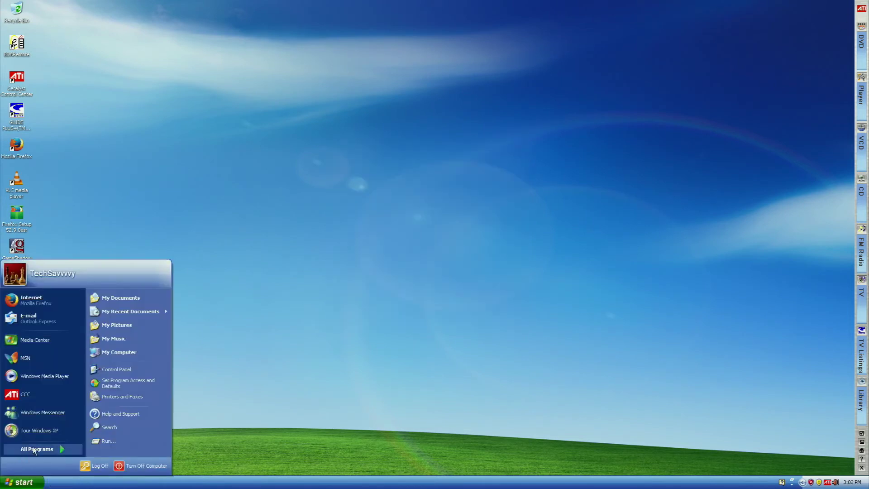
pyautogui.click(50, 448)
pyautogui.moveTo(170, 421)
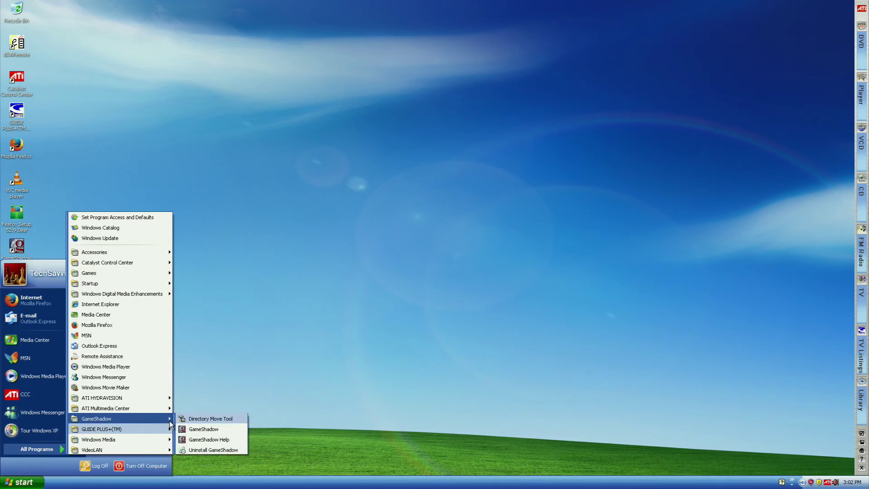
pyautogui.click(208, 419)
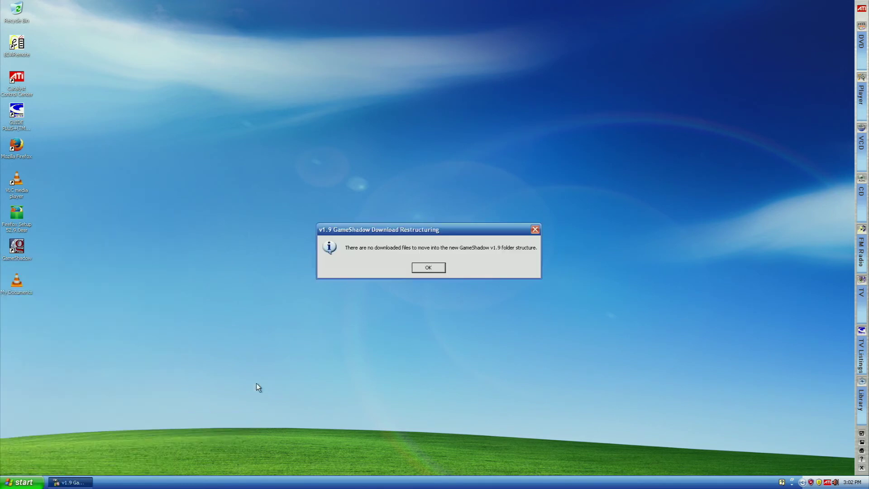
pyautogui.click(426, 267)
# Launch VLC media player from the installed VideoLAN programs
pyautogui.click(21, 483)
pyautogui.click(36, 449)
pyautogui.moveTo(114, 447)
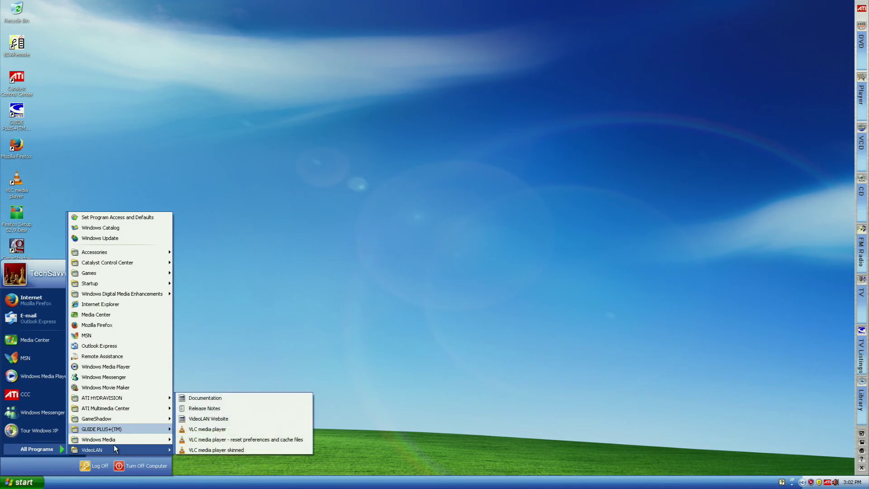
pyautogui.click(199, 439)
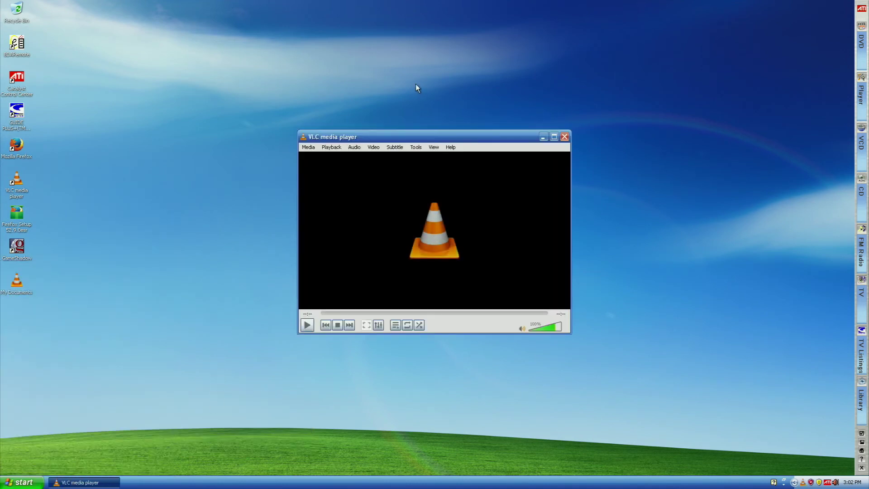
# Examine the capture device settings and advanced options for VLC's Convert / Save command, and cancel without converting
pyautogui.click(308, 147)
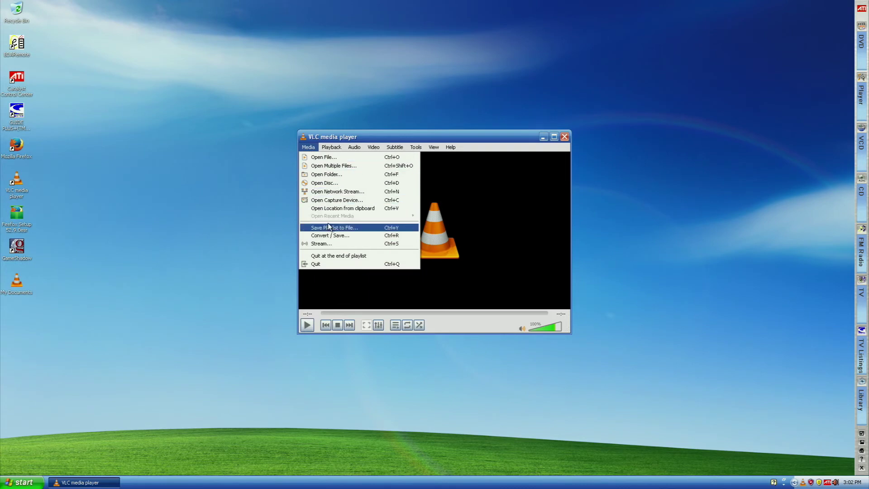
pyautogui.click(335, 235)
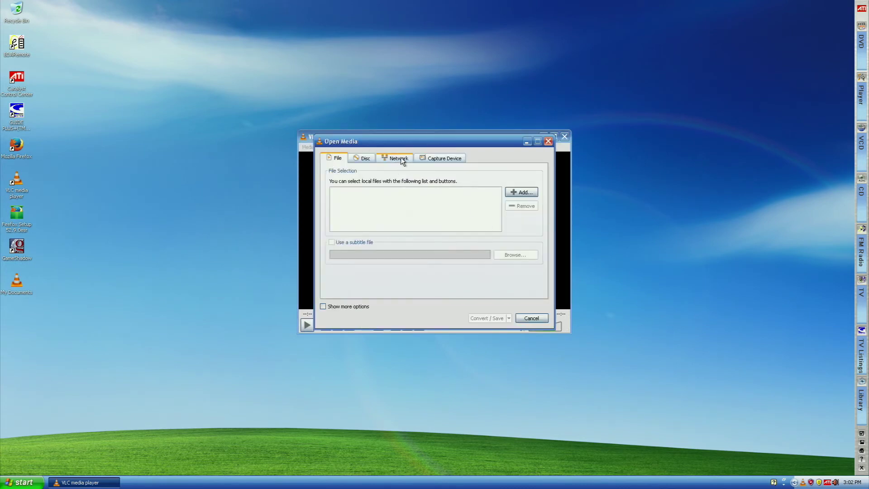
pyautogui.click(425, 158)
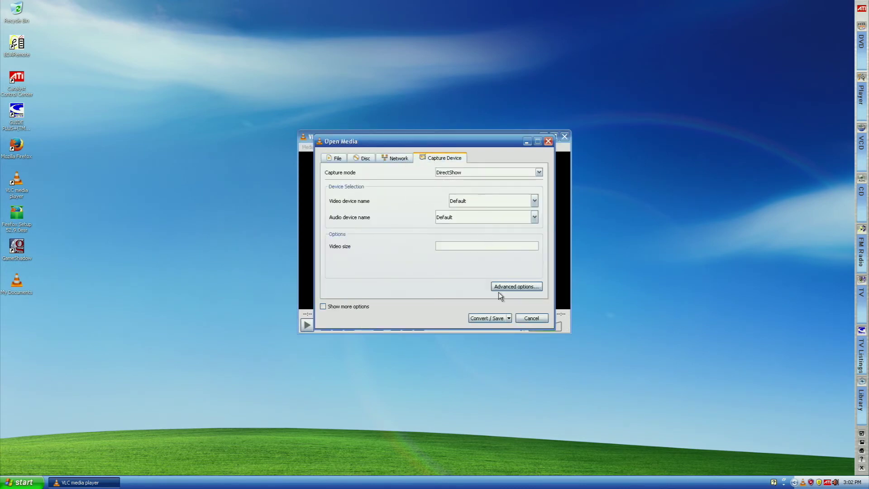
pyautogui.click(514, 288)
pyautogui.click(457, 307)
pyautogui.click(532, 318)
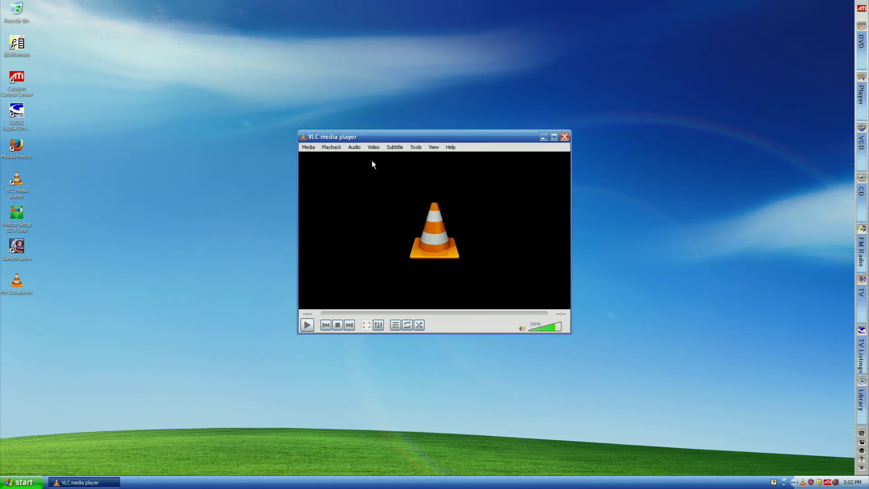
# Check the disc and capture device sources of Convert / Save again, cancel the dialog, and close VLC
pyautogui.click(349, 148)
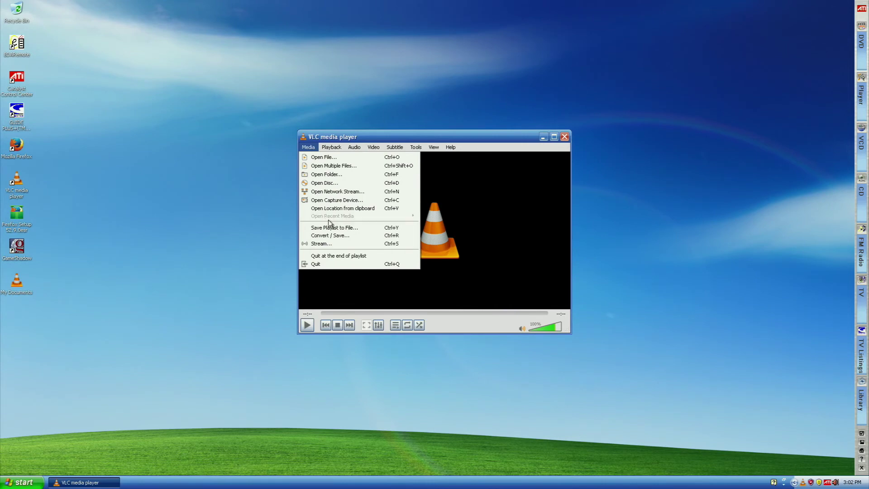
pyautogui.click(338, 236)
pyautogui.click(363, 158)
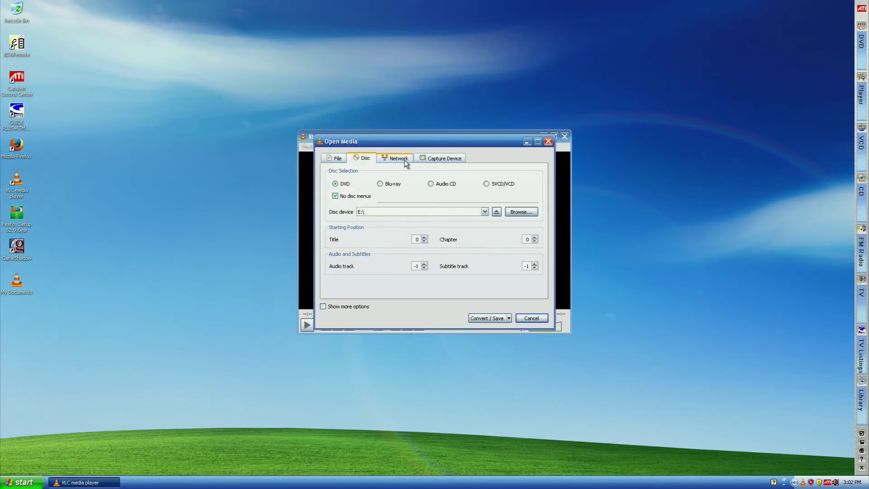
pyautogui.click(426, 159)
pyautogui.click(525, 317)
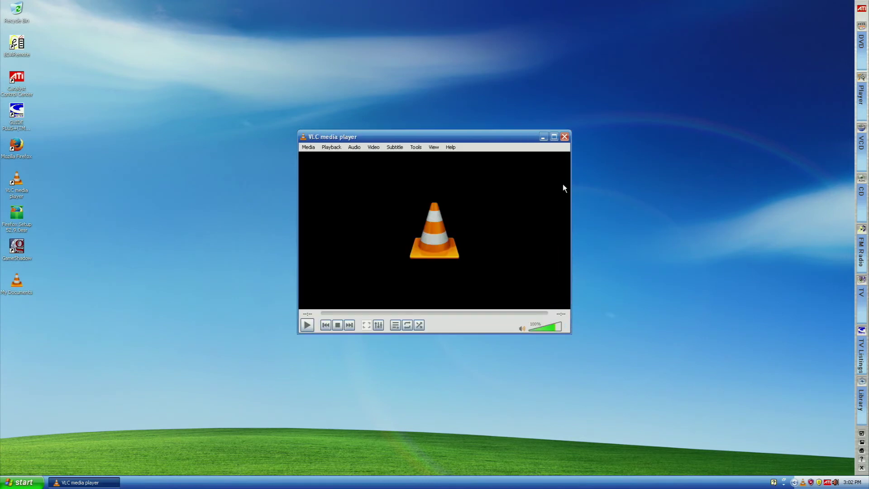
pyautogui.click(564, 137)
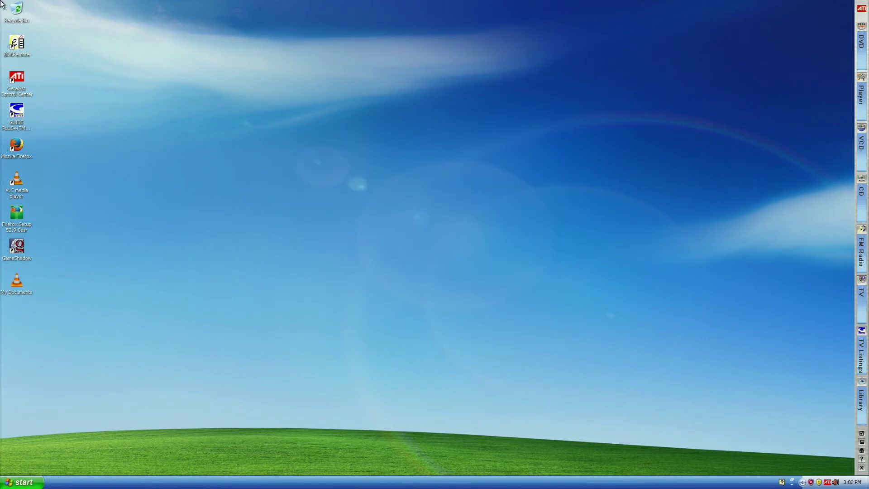
pyautogui.click(14, 481)
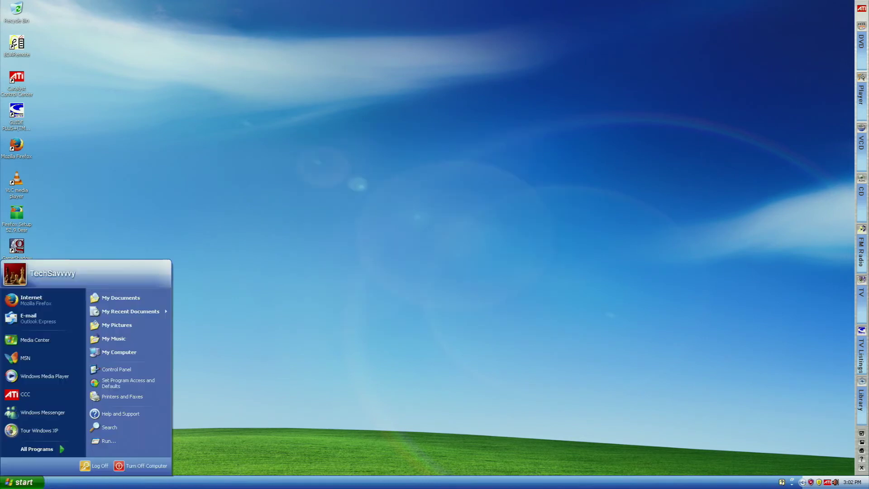
pyautogui.click(30, 444)
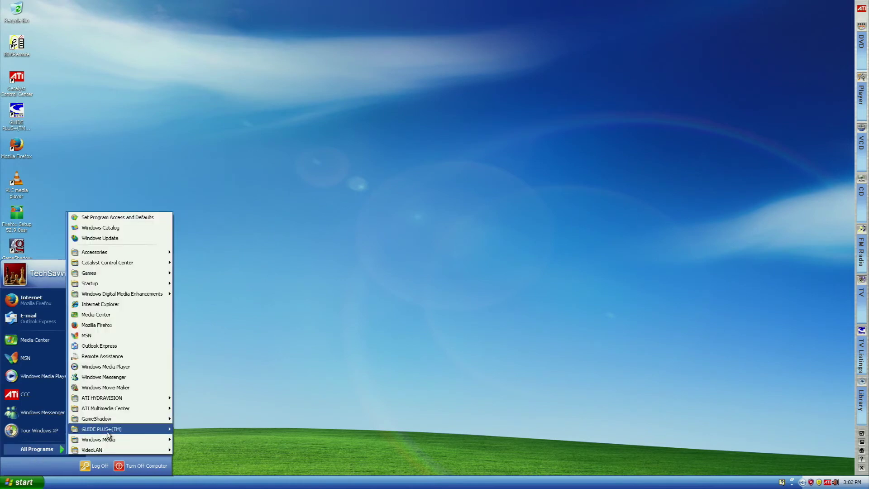
pyautogui.moveTo(126, 396)
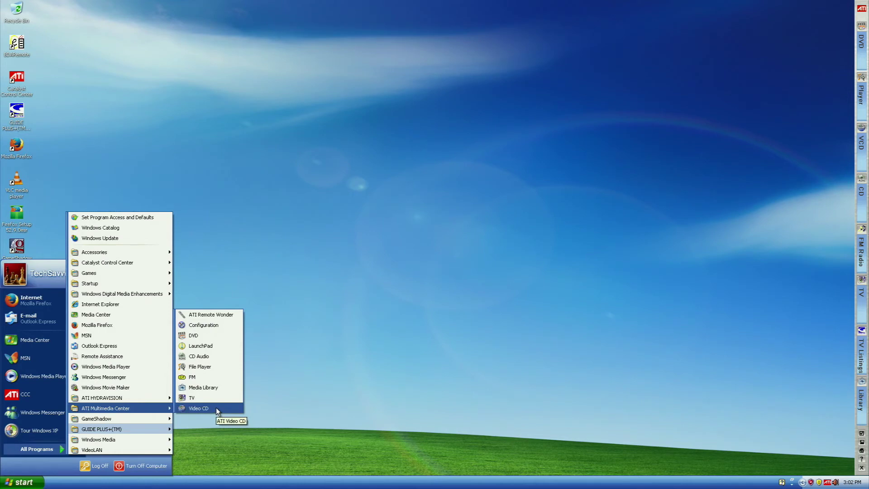
pyautogui.click(266, 303)
# Switch to Mozilla Firefox and reopen the Digital FAQ guide on capturing AVI video with an ATI All-In-Wonder card from the browsing history
pyautogui.doubleClick(12, 149)
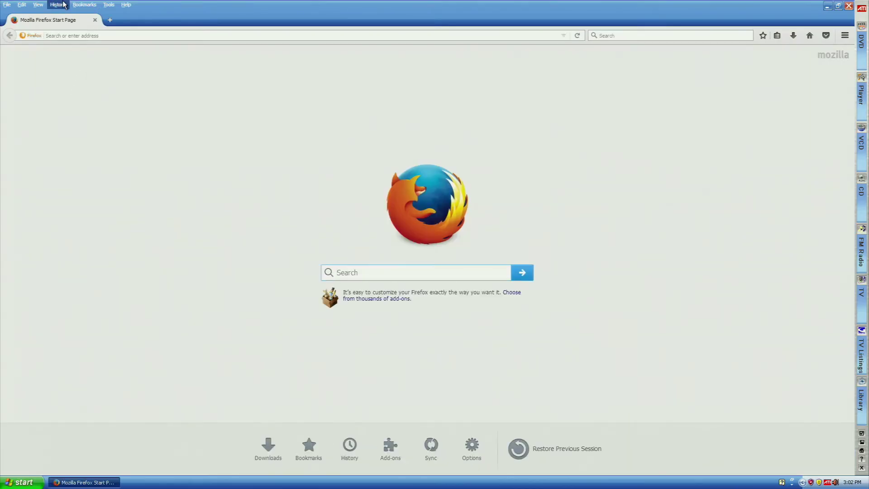
pyautogui.click(58, 5)
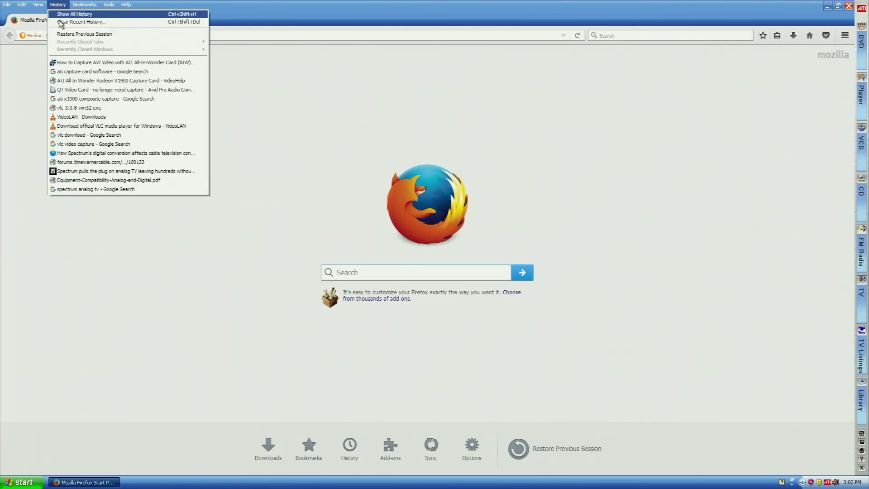
pyautogui.click(160, 62)
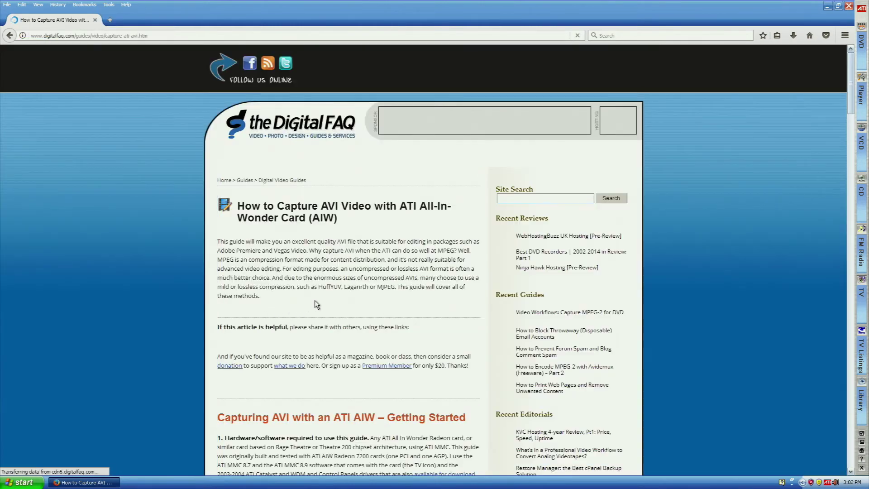
# Read the guide's Getting Started and Creating a Preset sections for capture requirements and the recording preset setup
pyautogui.scroll(-7, 314, 300)
pyautogui.scroll(-5, 314, 300)
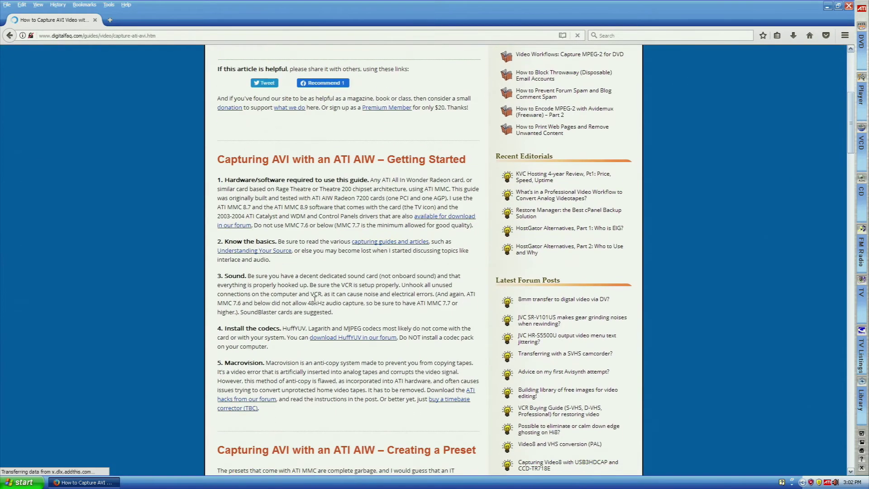
pyautogui.scroll(-2, 315, 300)
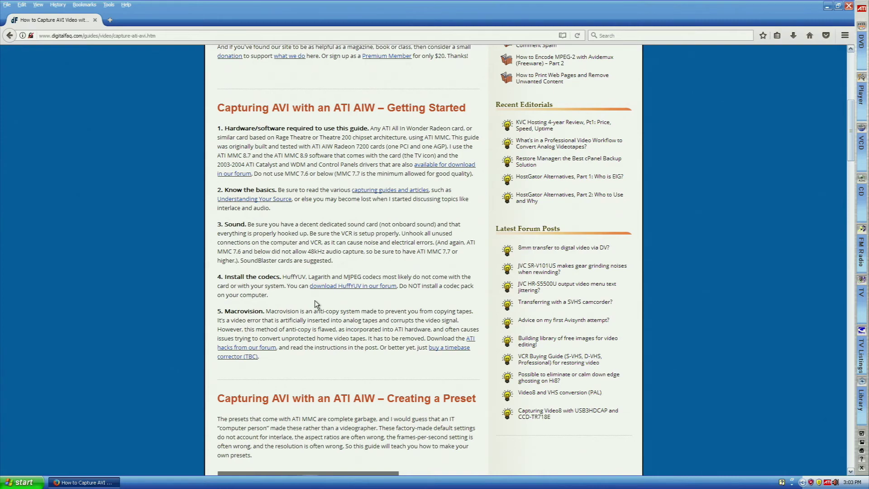
pyautogui.scroll(-5, 314, 300)
pyautogui.scroll(7, 314, 300)
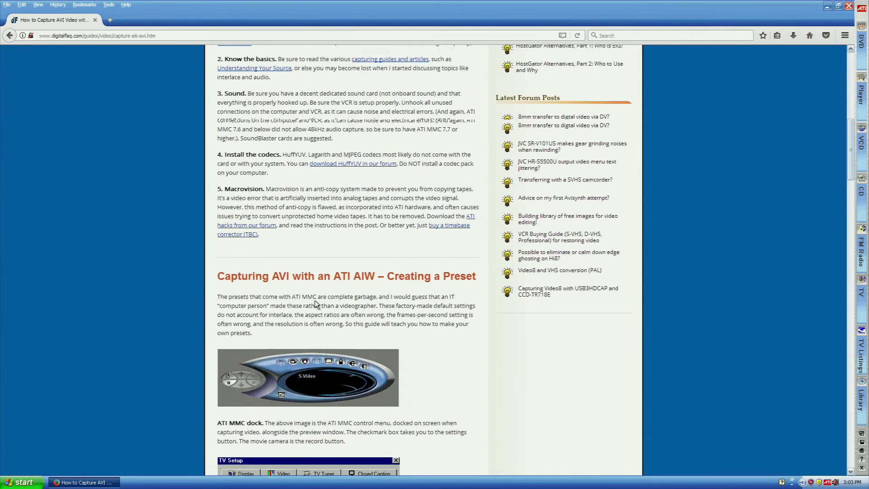
pyautogui.scroll(-10, 315, 300)
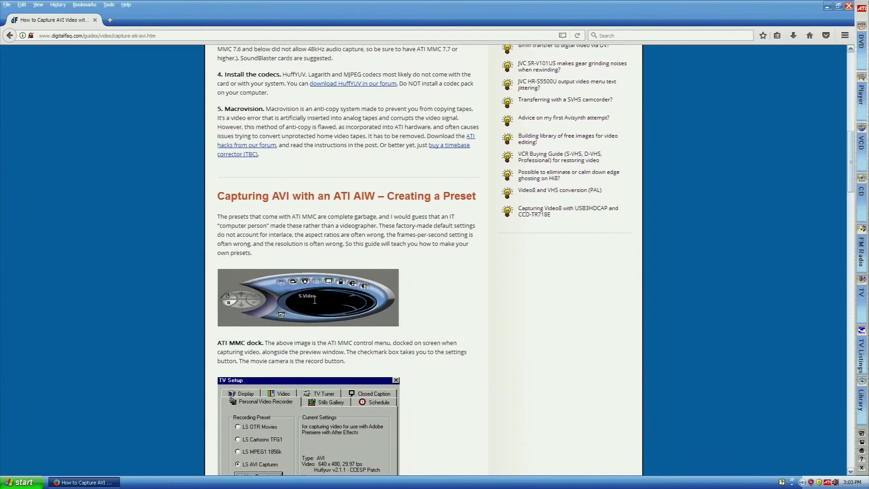
pyautogui.scroll(-4, 314, 300)
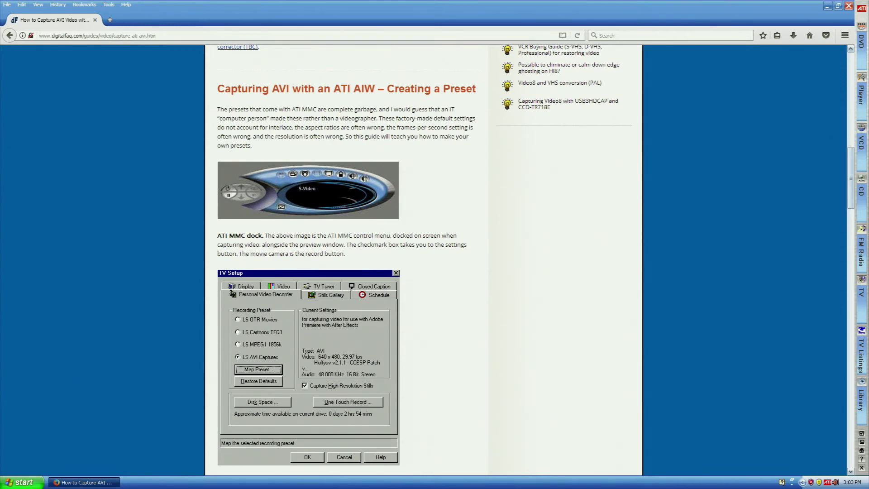
# Launch Windows Media Encoder and start a new session with the Capture audio or video wizard
pyautogui.click(22, 482)
pyautogui.moveTo(36, 450)
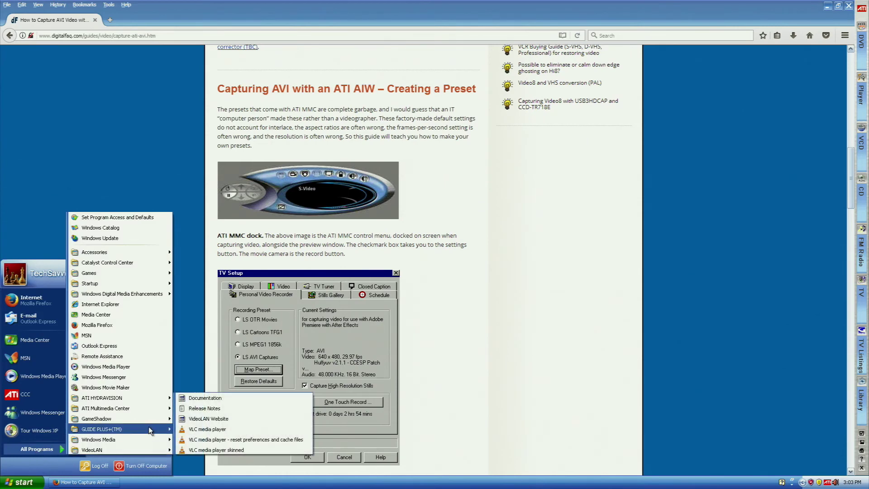
pyautogui.moveTo(150, 438)
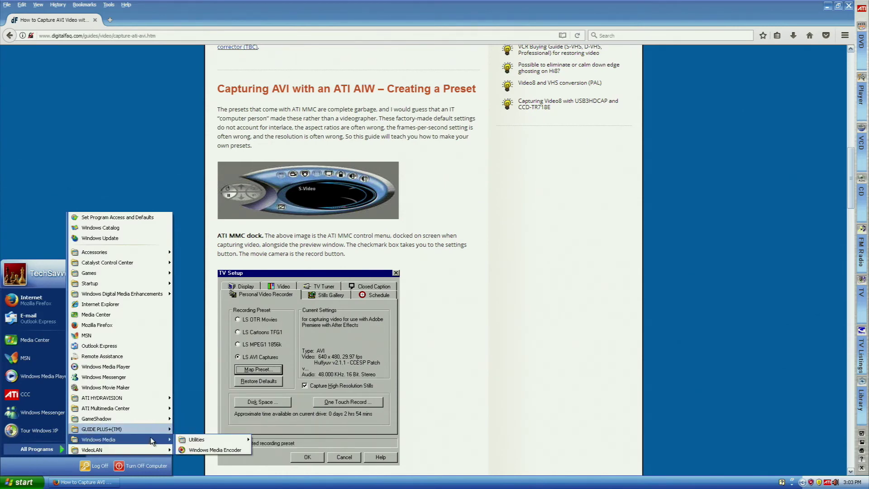
pyautogui.moveTo(198, 441)
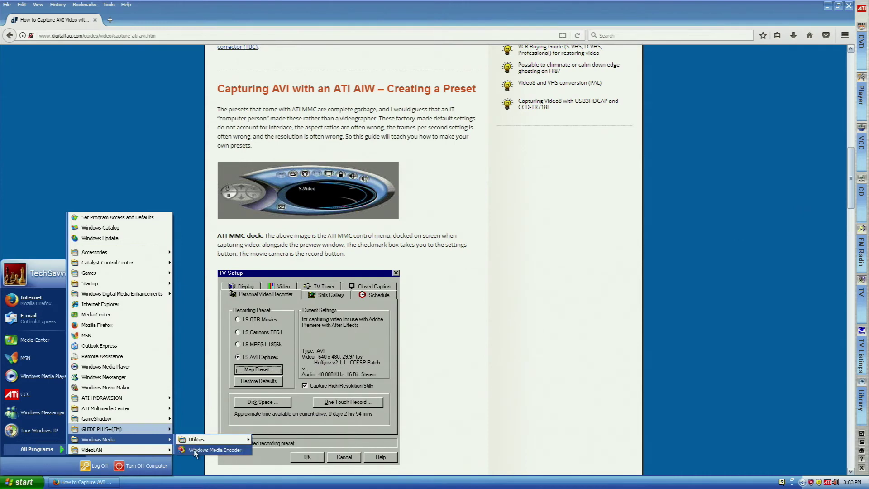
pyautogui.click(194, 449)
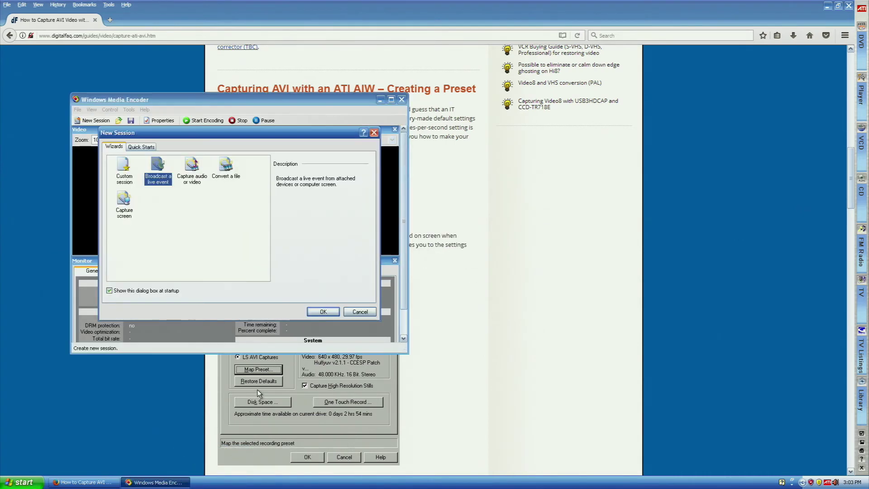
pyautogui.click(161, 200)
pyautogui.click(124, 199)
pyautogui.click(221, 175)
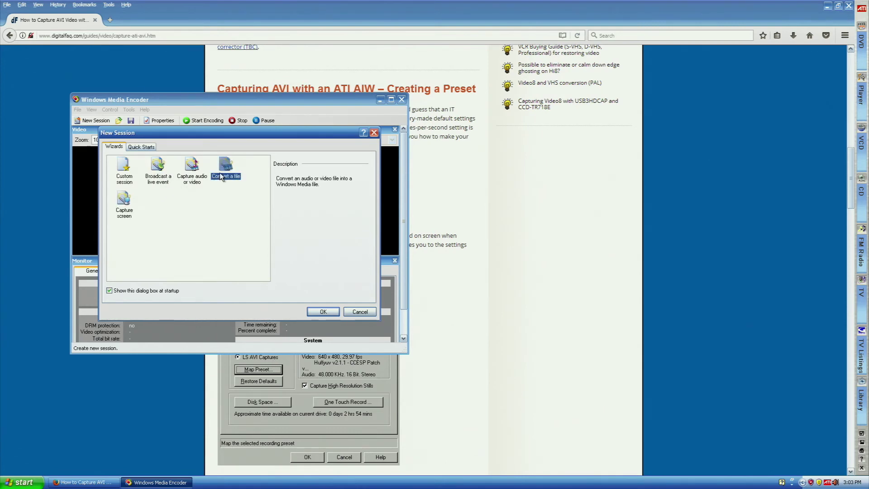
pyautogui.click(192, 176)
pyautogui.click(323, 315)
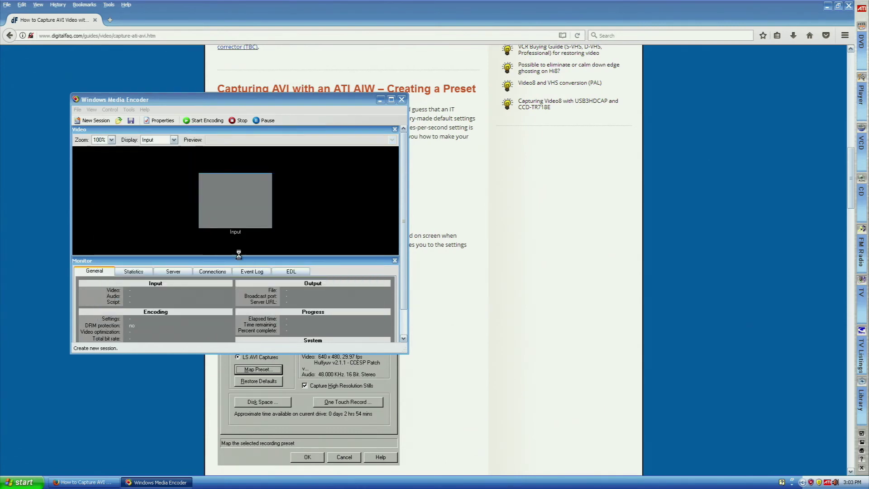
# Set the session's video device to ATI T200 AVStream Analog Capture and its audio device to ATI T200 AVStream Analog Audio Capture
pyautogui.click(240, 192)
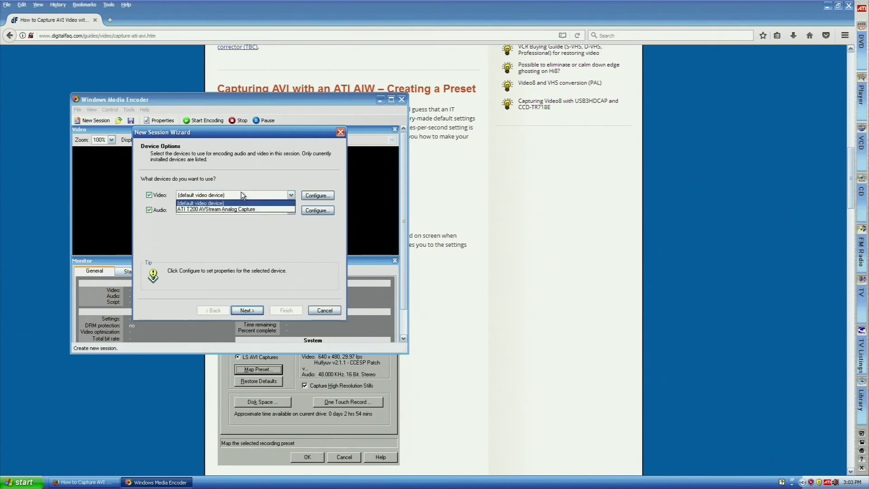
pyautogui.click(264, 209)
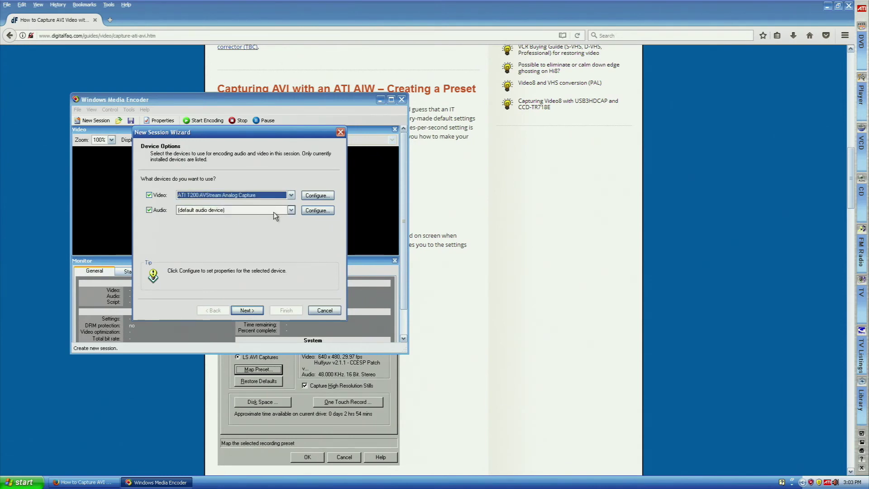
pyautogui.click(274, 211)
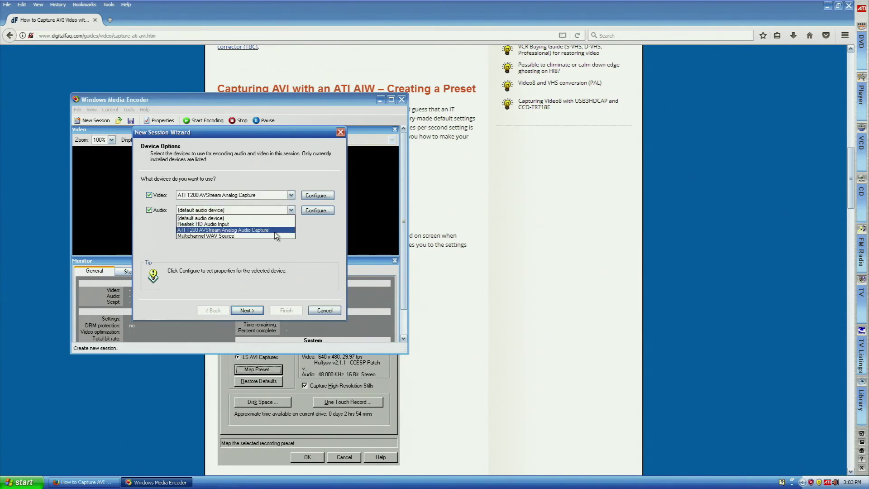
pyautogui.click(274, 230)
pyautogui.click(250, 310)
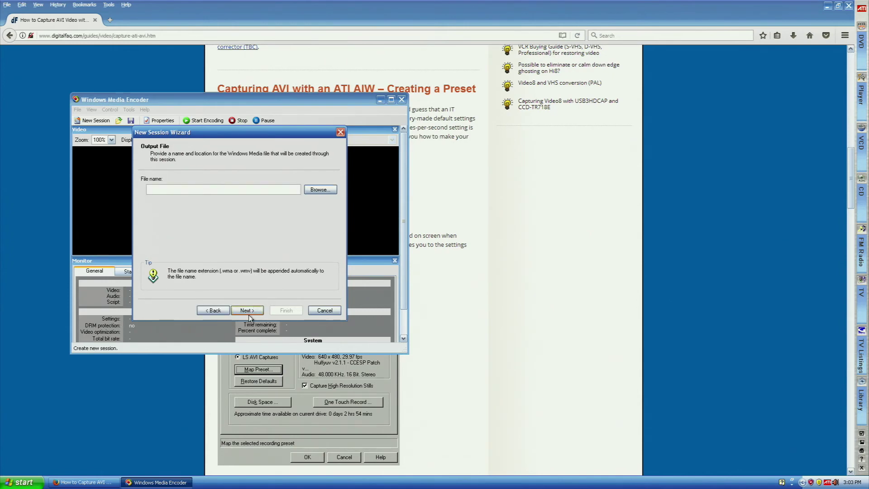
# Name the output file Test, accept the appended extension, and choose File archive as the distribution method
pyautogui.write('Test')
pyautogui.click(248, 315)
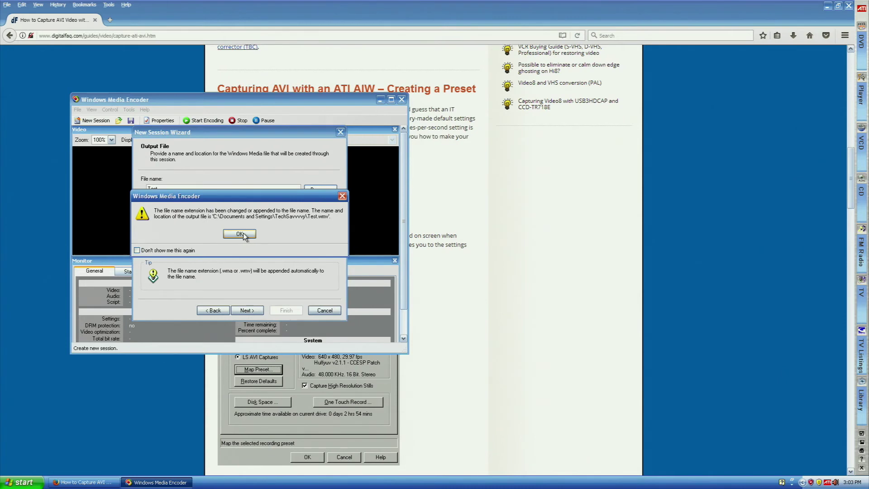
pyautogui.click(239, 234)
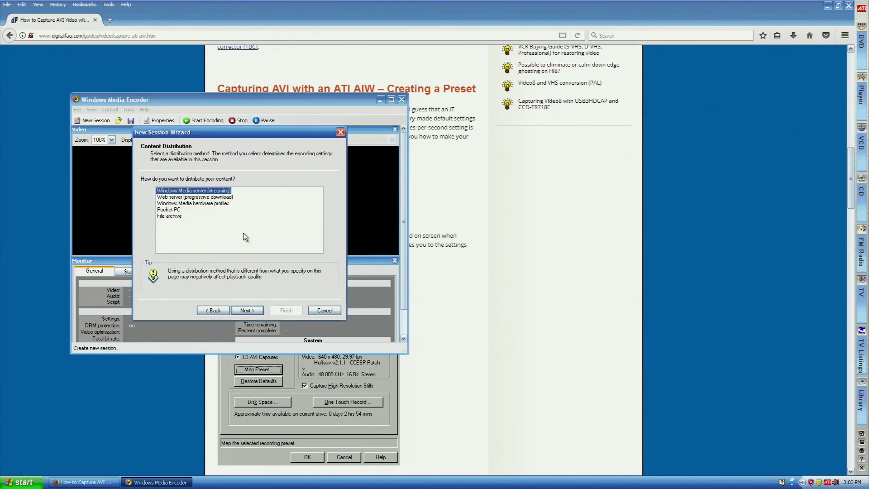
pyautogui.click(180, 216)
pyautogui.click(252, 312)
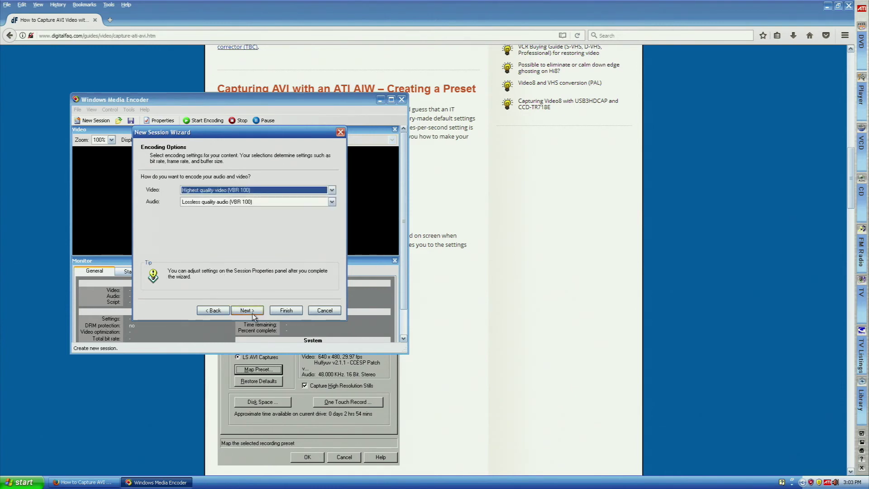
# Accept the highest-quality video and lossless audio encoding options, title the content Test, and finish the session wizard
pyautogui.click(251, 311)
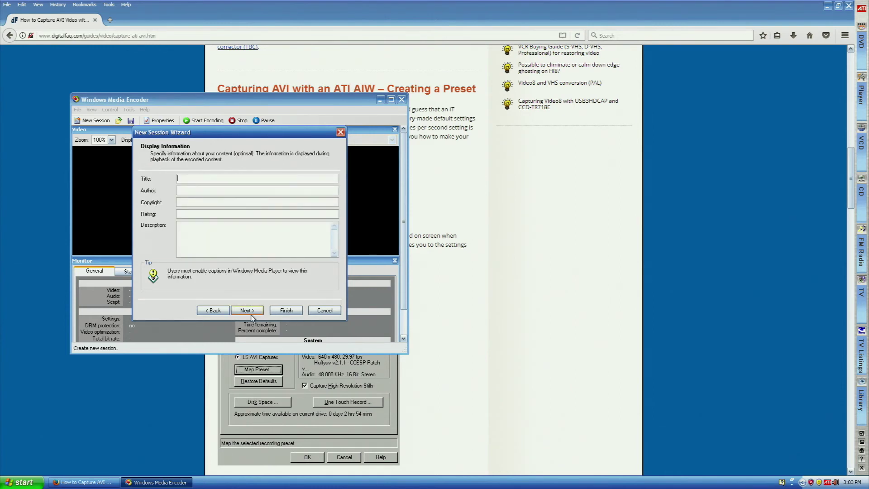
pyautogui.write('Test')
pyautogui.click(251, 314)
pyautogui.click(286, 311)
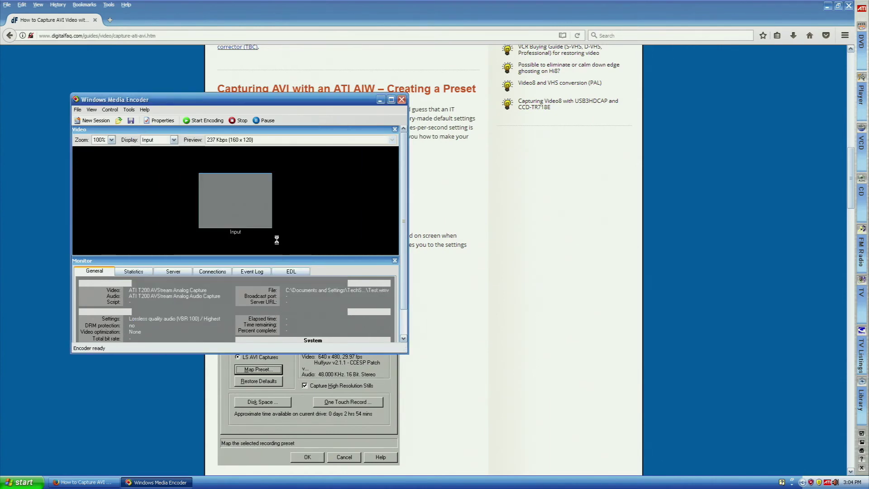
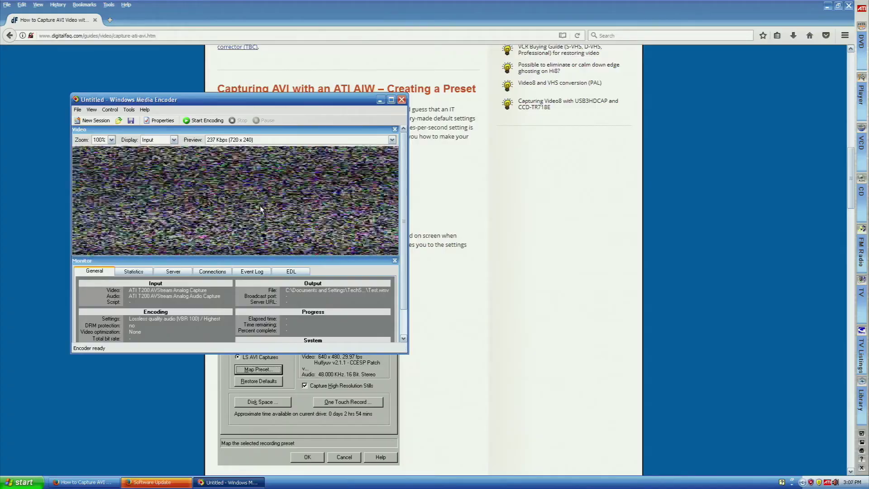
# Check the encoder's preview display options, statistics and connections, and close Windows Media Encoder without saving the session
pyautogui.click(173, 140)
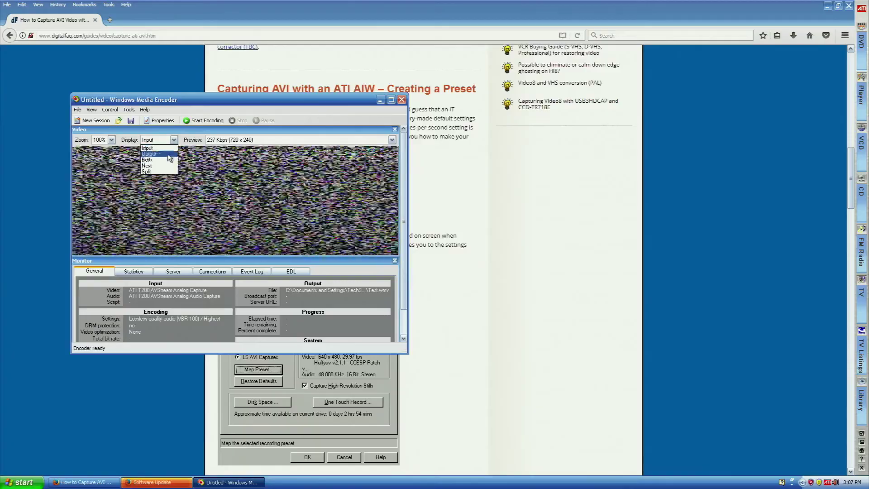
pyautogui.click(154, 148)
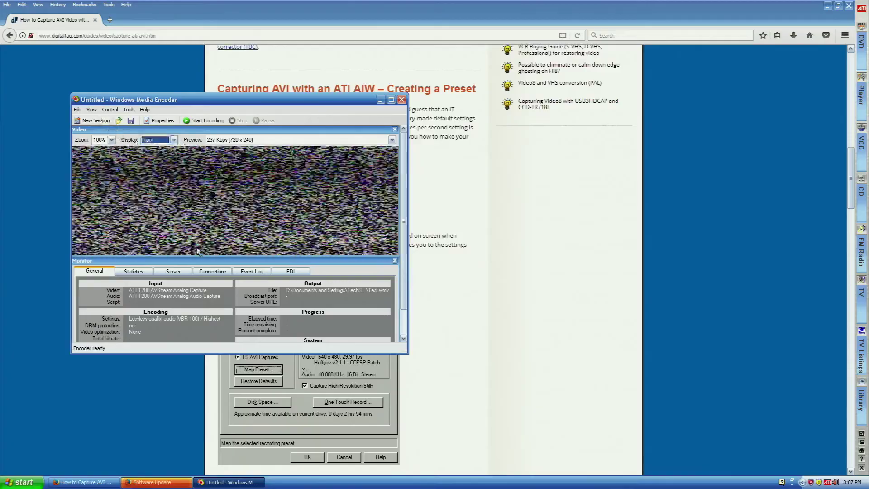
pyautogui.click(134, 271)
pyautogui.click(212, 271)
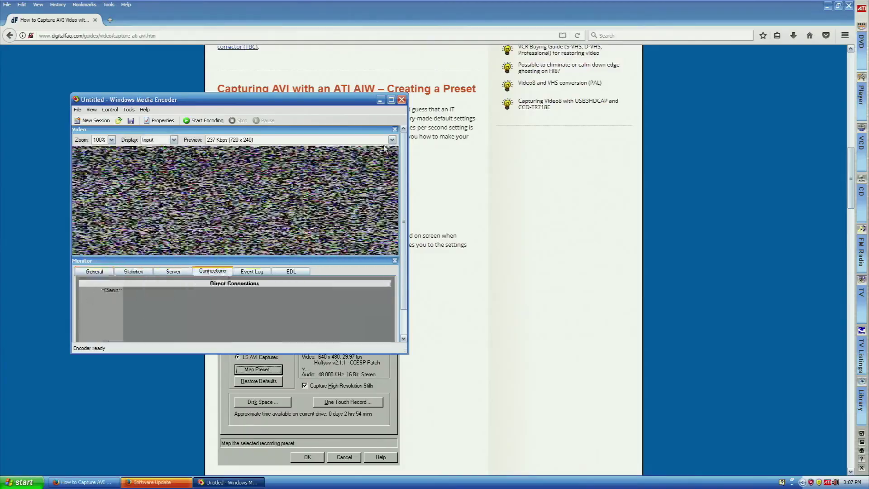
pyautogui.click(402, 100)
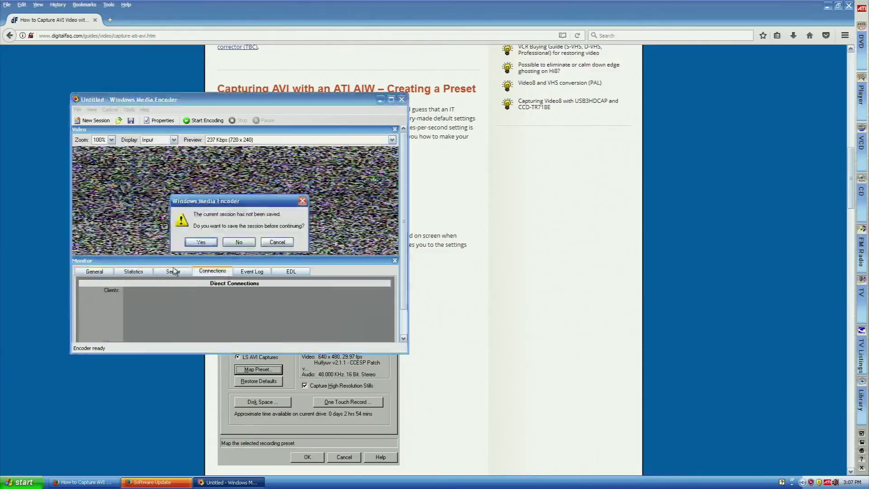
pyautogui.click(233, 243)
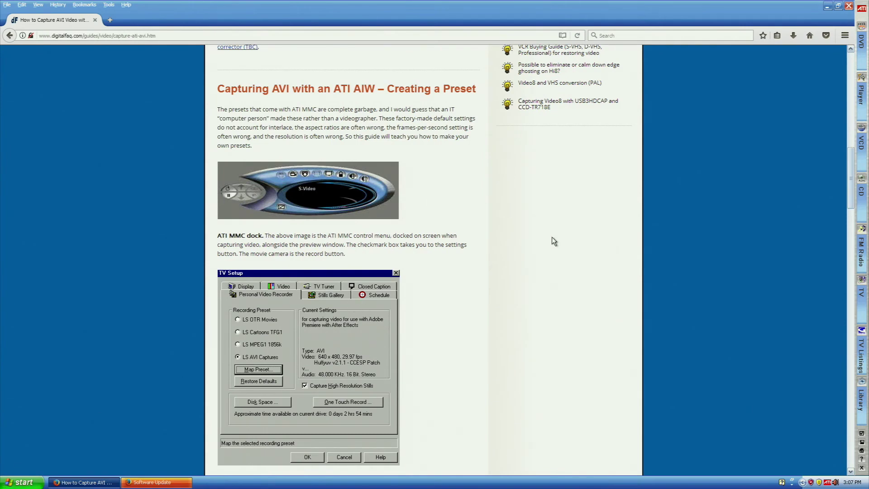
pyautogui.scroll(-5, 552, 234)
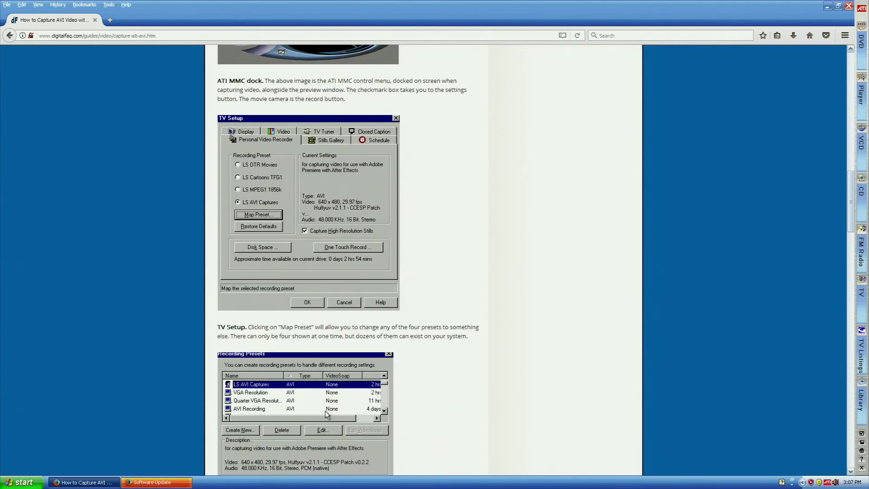
pyautogui.click(21, 482)
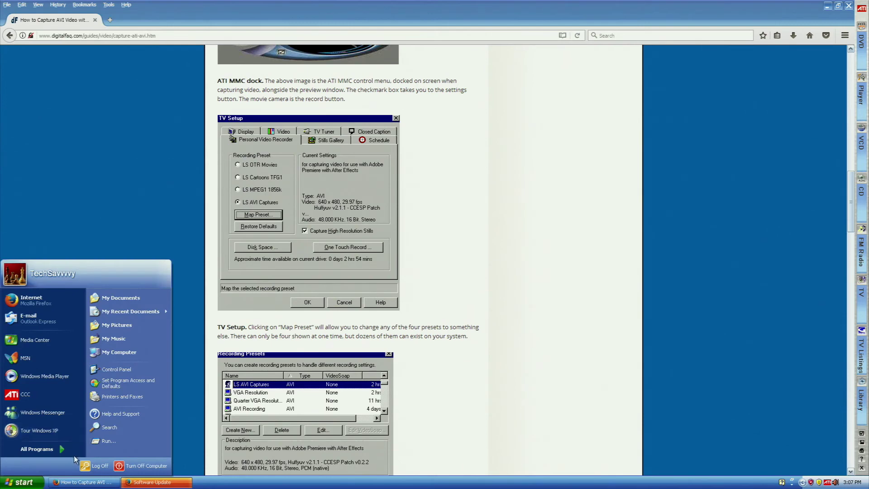
pyautogui.click(437, 254)
pyautogui.scroll(8, 437, 254)
# Open the ATI Remote Wonder settings from ATI Multimedia Center to inspect them, and cancel without changes
pyautogui.click(20, 482)
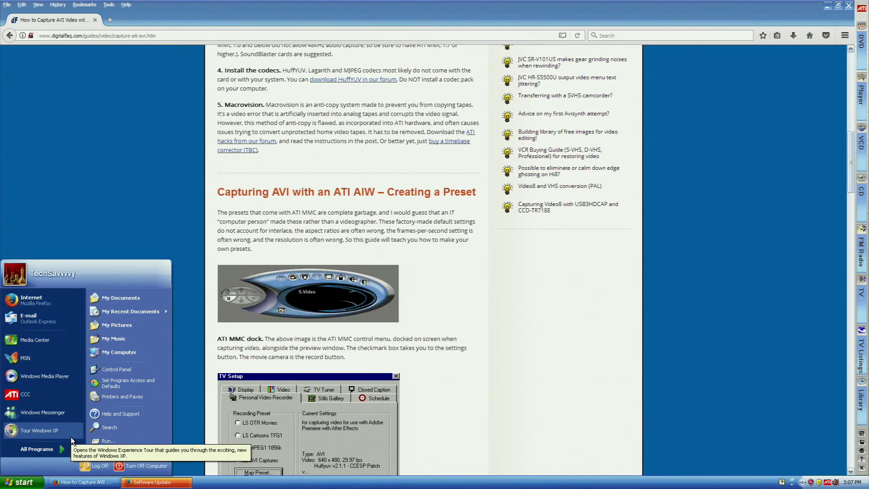
pyautogui.moveTo(70, 450)
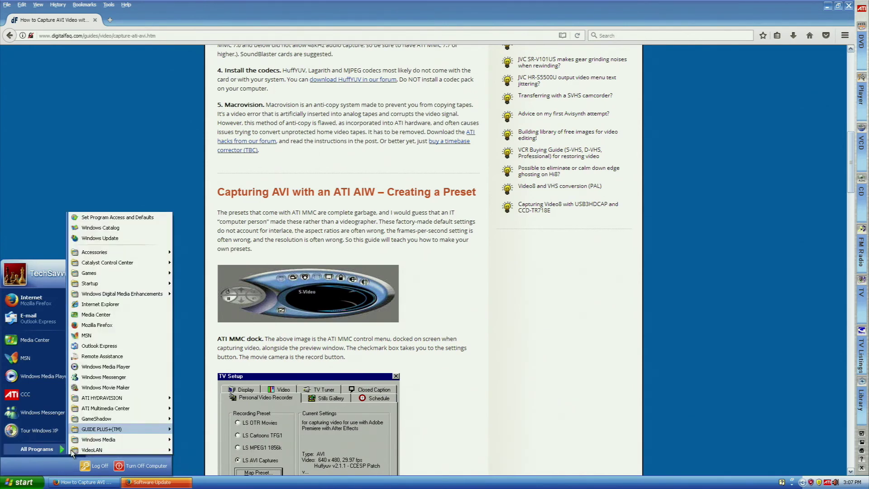
pyautogui.moveTo(143, 411)
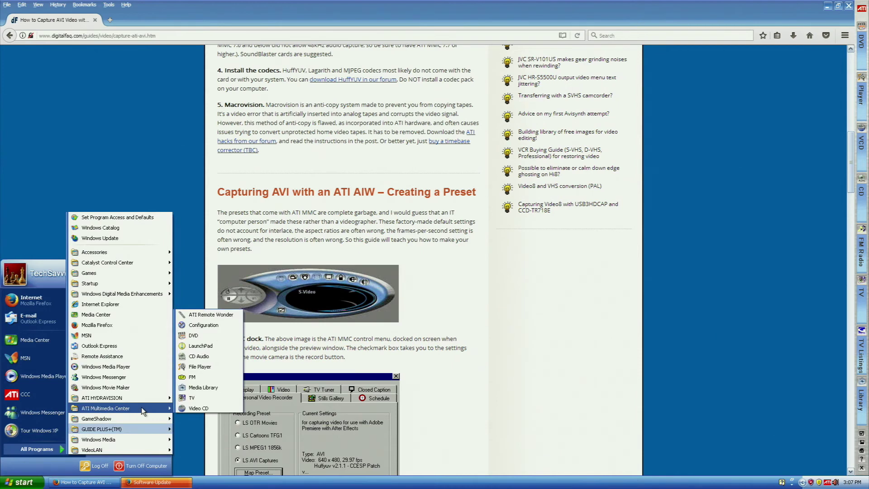
pyautogui.click(209, 316)
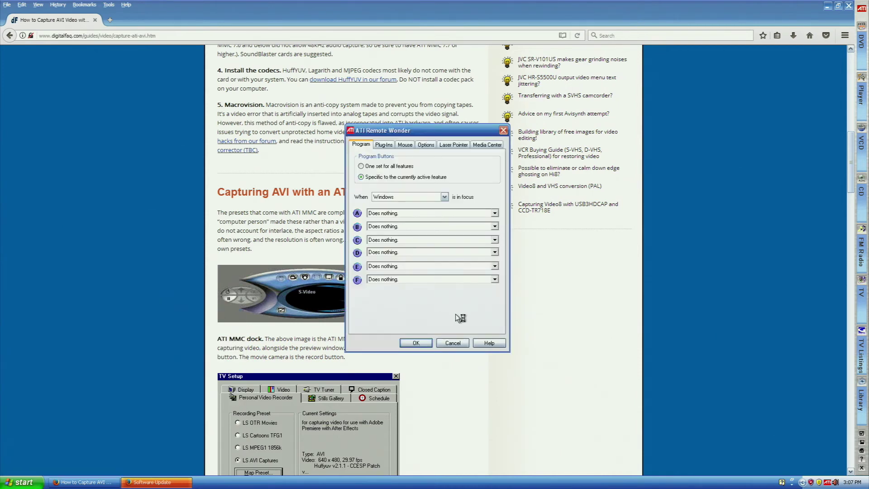
pyautogui.click(453, 343)
# Try to launch the ATI Multimedia Center LaunchPad
pyautogui.click(23, 482)
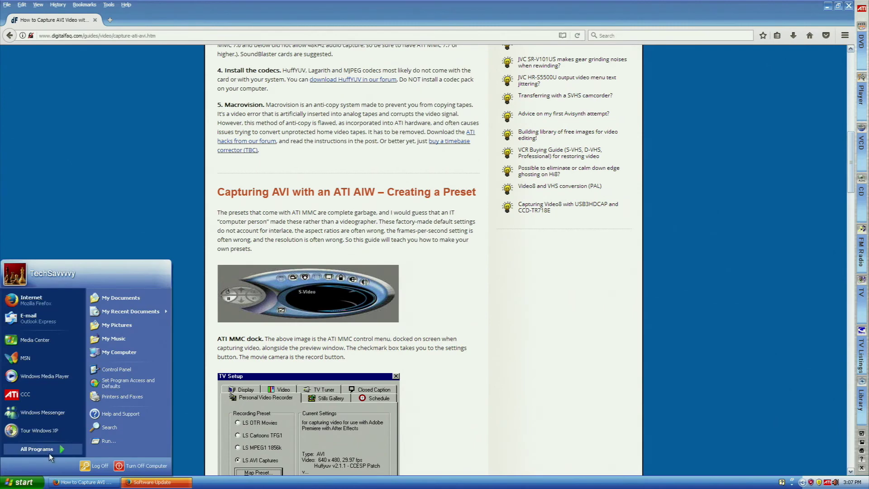
pyautogui.moveTo(149, 408)
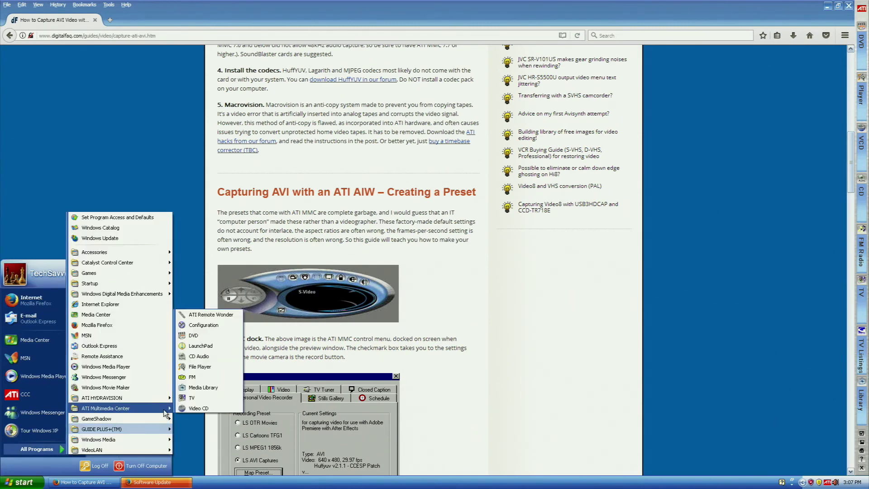
pyautogui.click(199, 346)
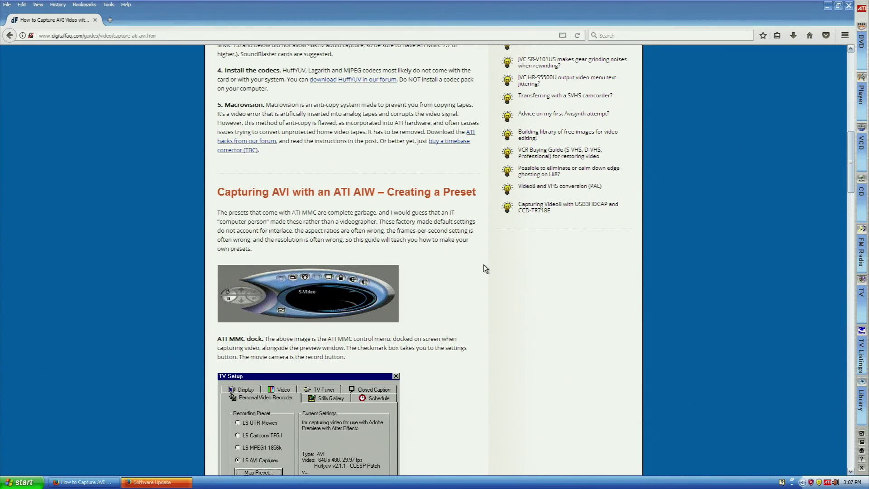
# Minimize the Firefox window, dismiss the Software Update notice, and restore the capture guide
pyautogui.click(829, 6)
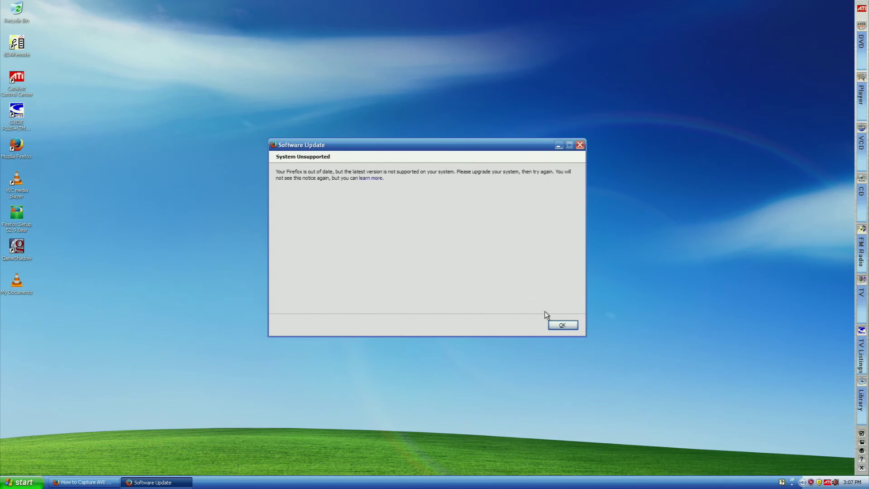
pyautogui.click(555, 322)
pyautogui.click(84, 482)
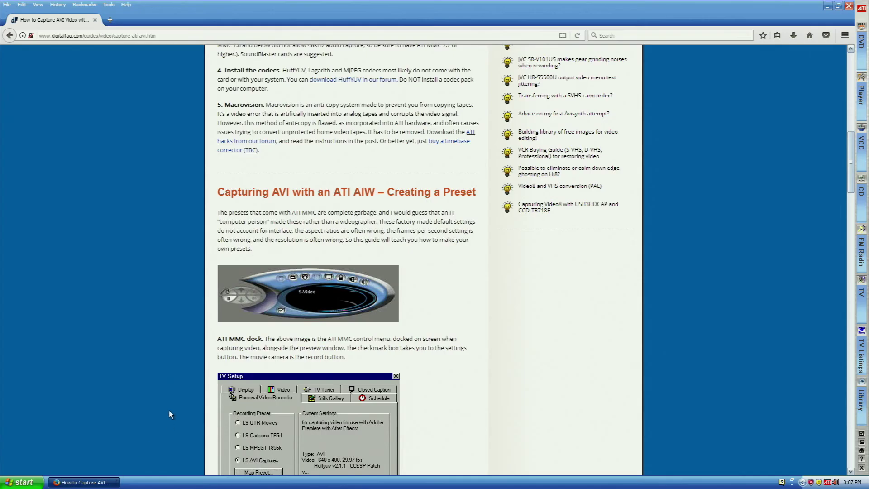
# Open File Player from ATI Multimedia Center, check its file selection dialog, and cancel without choosing a file
pyautogui.click(20, 482)
pyautogui.click(37, 450)
pyautogui.moveTo(154, 429)
pyautogui.moveTo(161, 408)
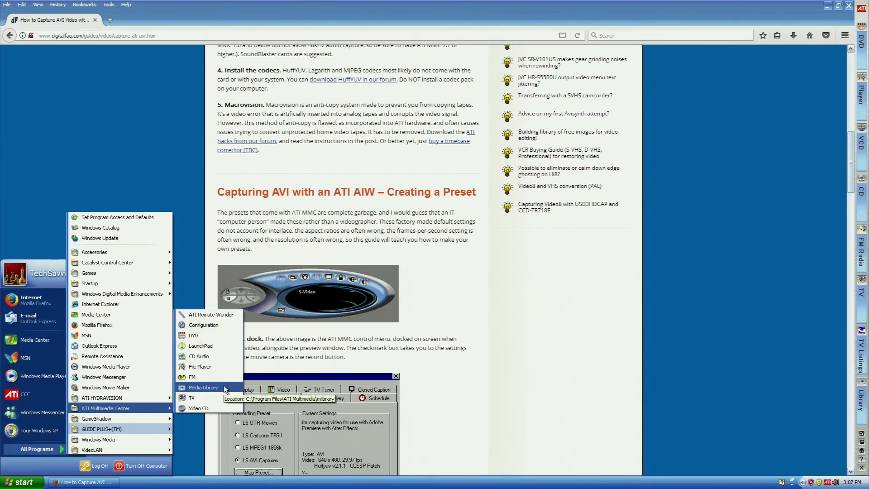
pyautogui.click(213, 367)
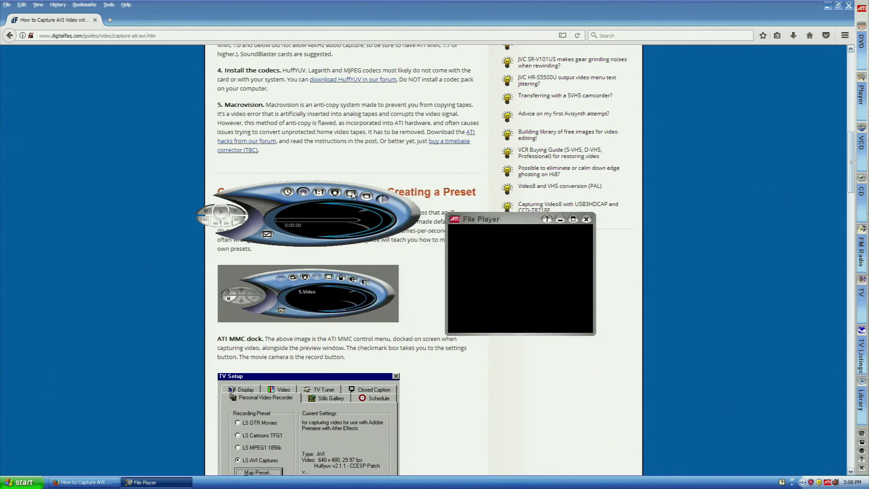
pyautogui.click(366, 197)
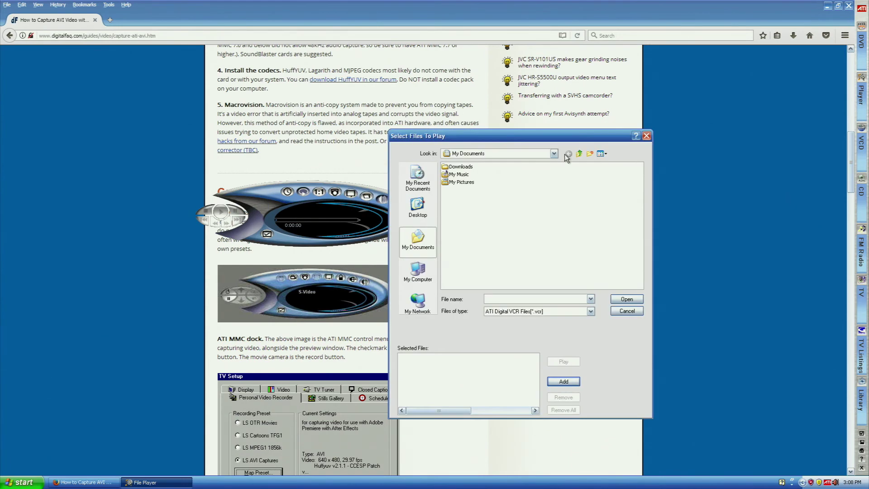
pyautogui.click(613, 310)
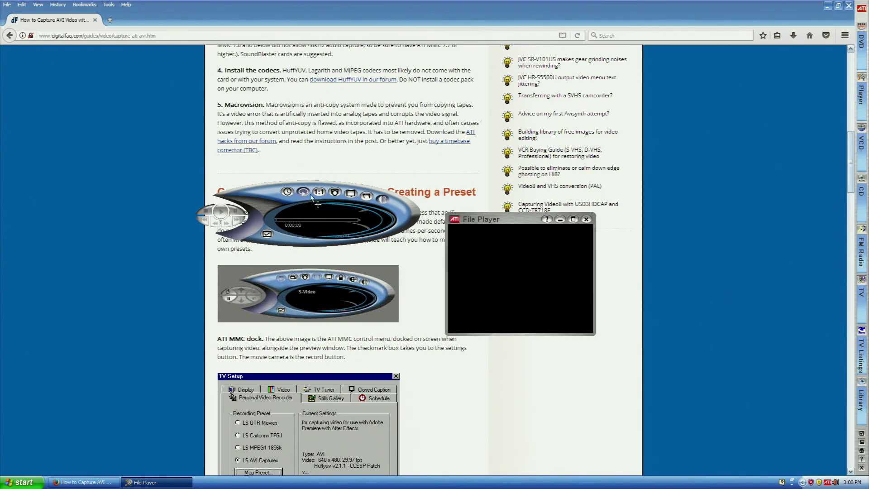
# Return to the capture guide and skim its sections on recording presets, AVI recording and dropped frames
pyautogui.click(443, 177)
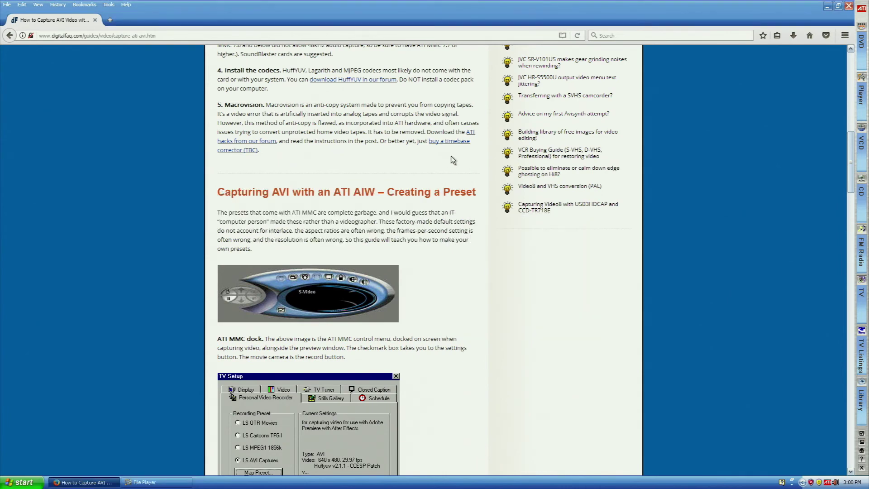
pyautogui.scroll(-10, 447, 170)
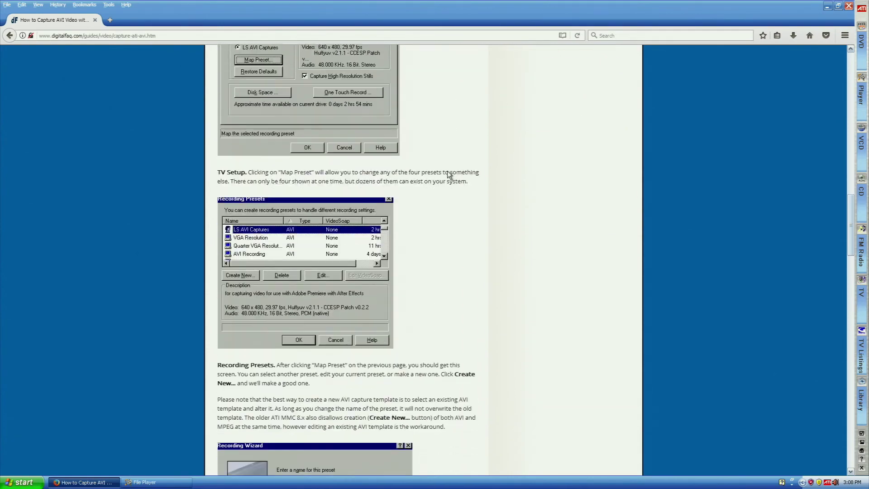
pyautogui.scroll(-20, 447, 173)
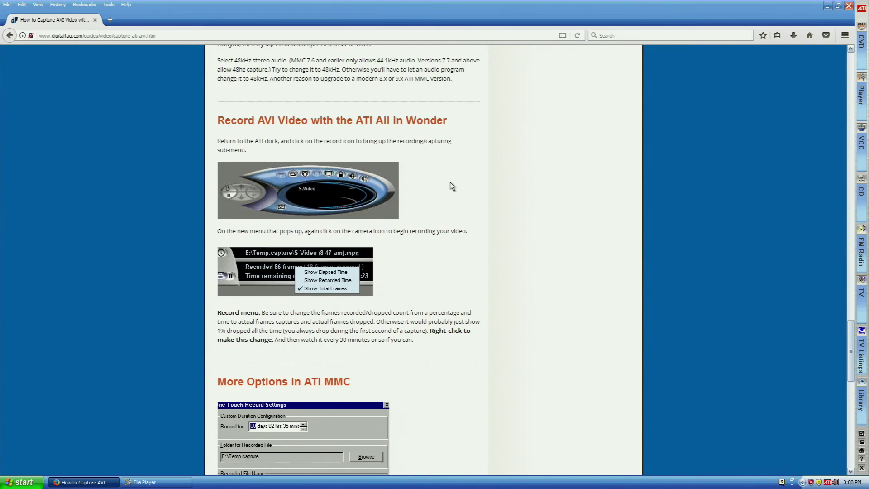
pyautogui.scroll(-15, 450, 182)
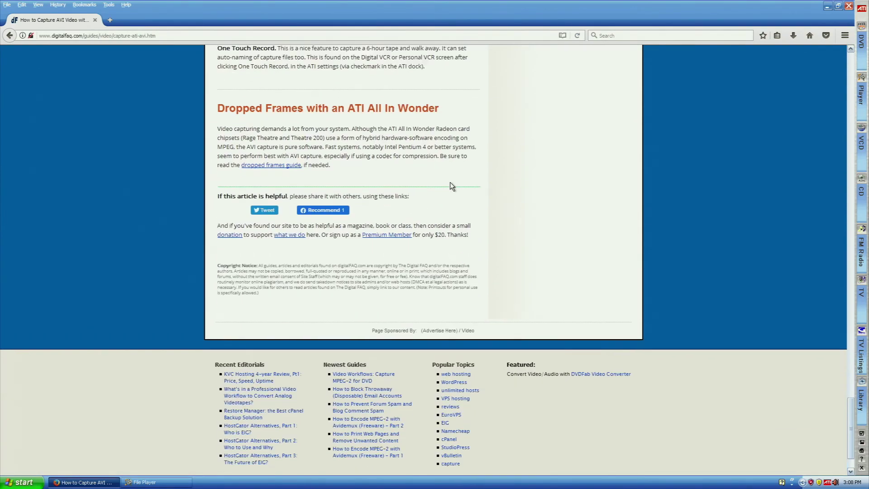
pyautogui.scroll(20, 449, 182)
pyautogui.scroll(10, 450, 182)
pyautogui.scroll(-3, 450, 182)
# Bring File Player back to the front and close it
pyautogui.click(23, 482)
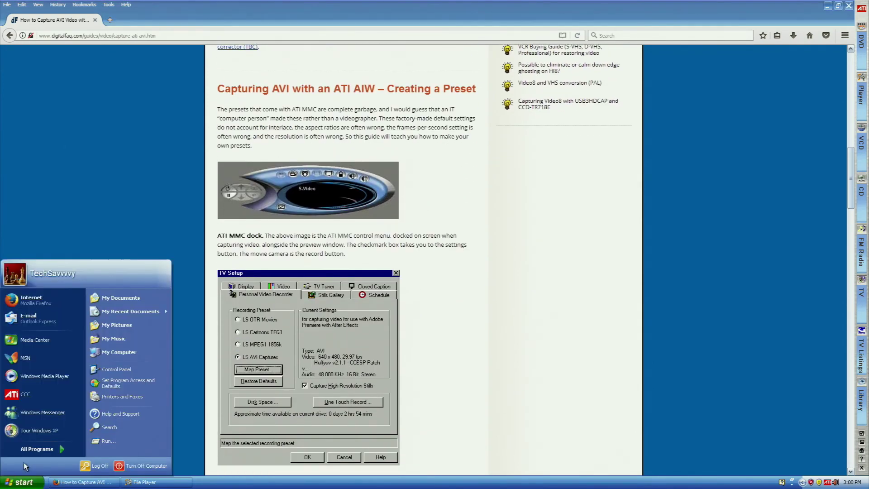
pyautogui.click(150, 482)
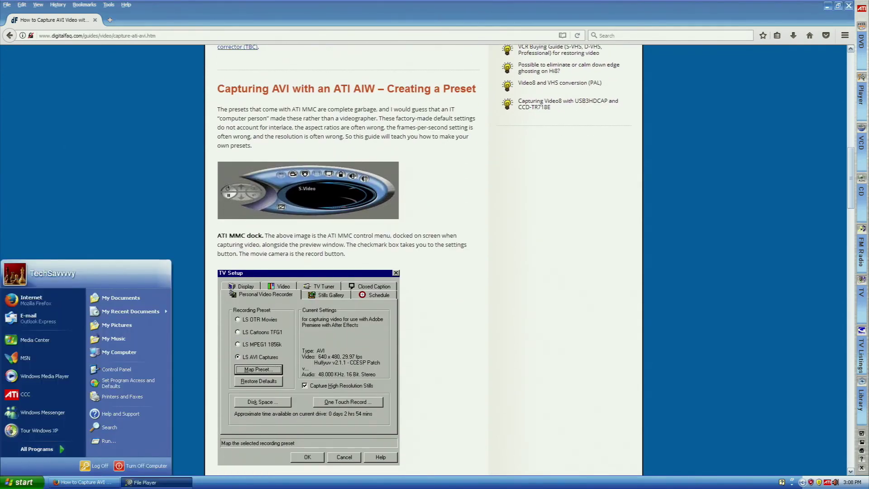
pyautogui.click(20, 482)
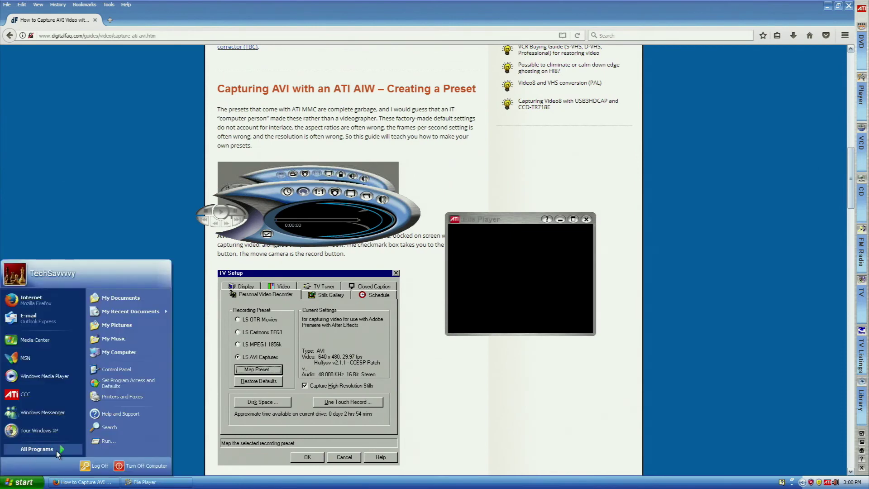
pyautogui.moveTo(57, 450)
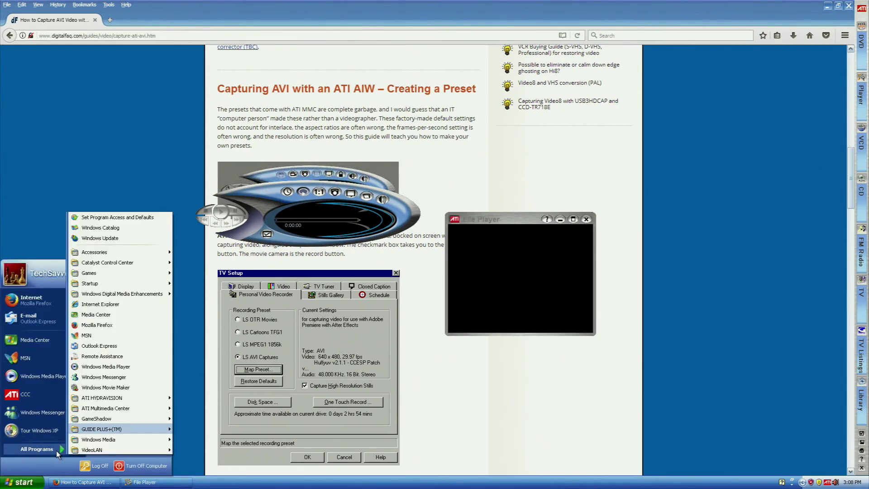
pyautogui.click(336, 189)
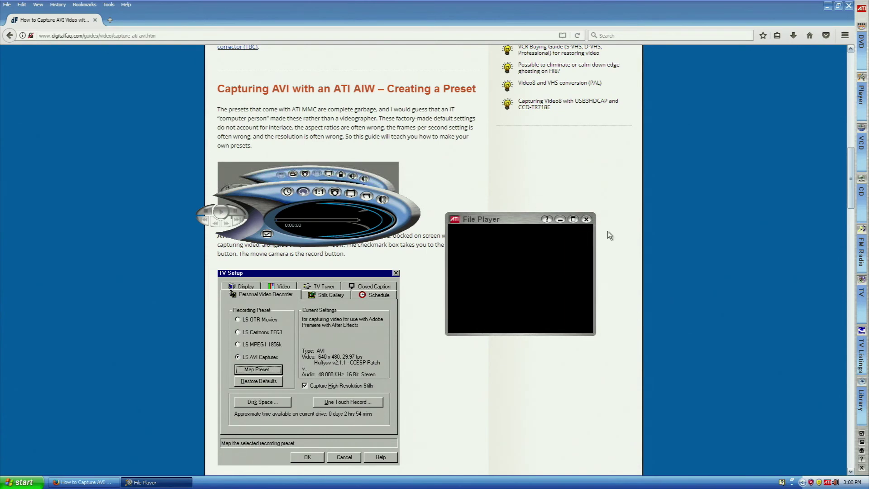
pyautogui.click(586, 219)
# Open the ATI Media Library to inspect it, cancel the content scan, and close the library
pyautogui.click(22, 482)
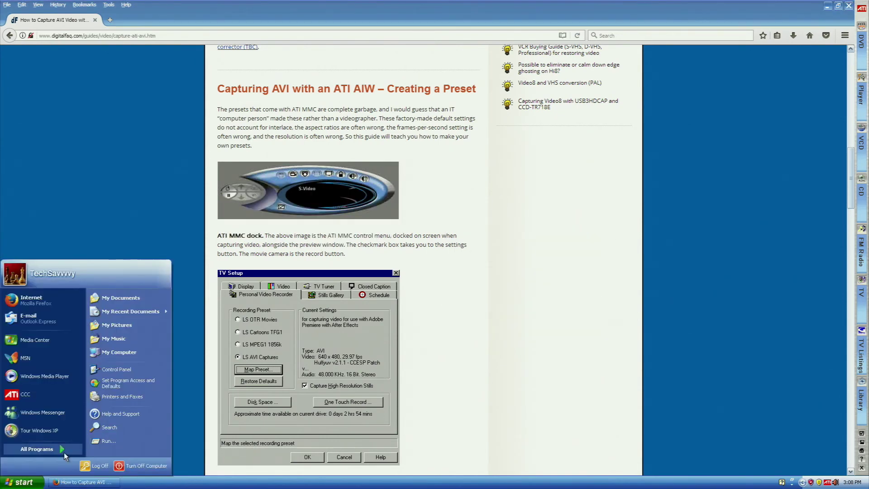
pyautogui.moveTo(64, 451)
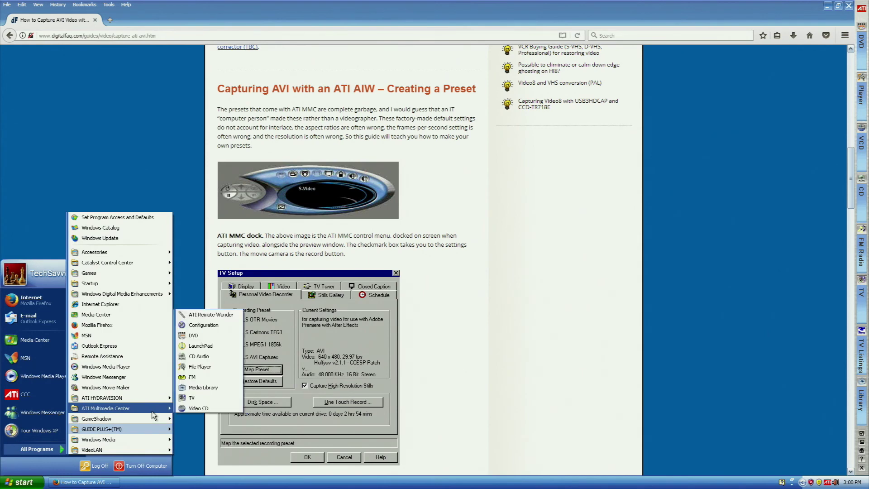
pyautogui.click(215, 389)
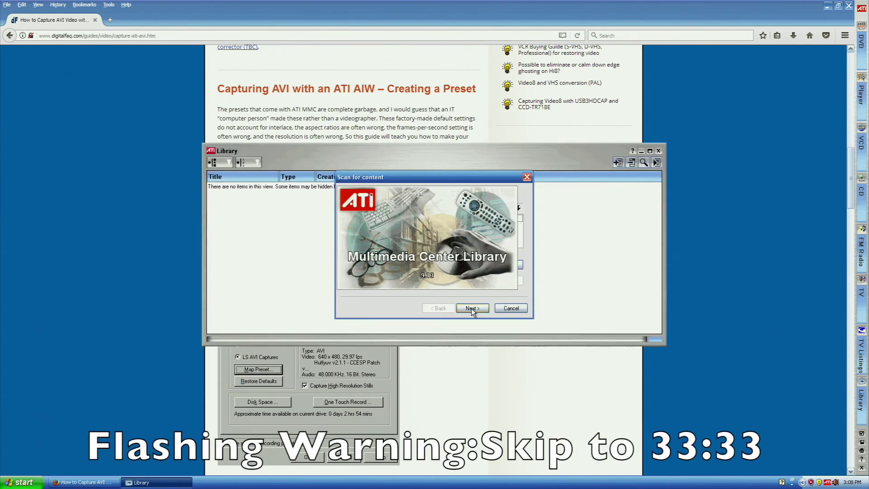
pyautogui.click(507, 308)
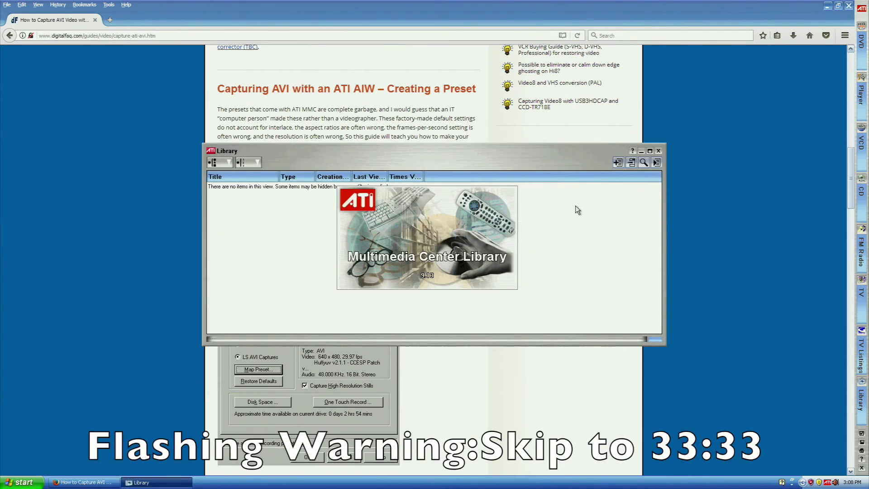
pyautogui.click(659, 151)
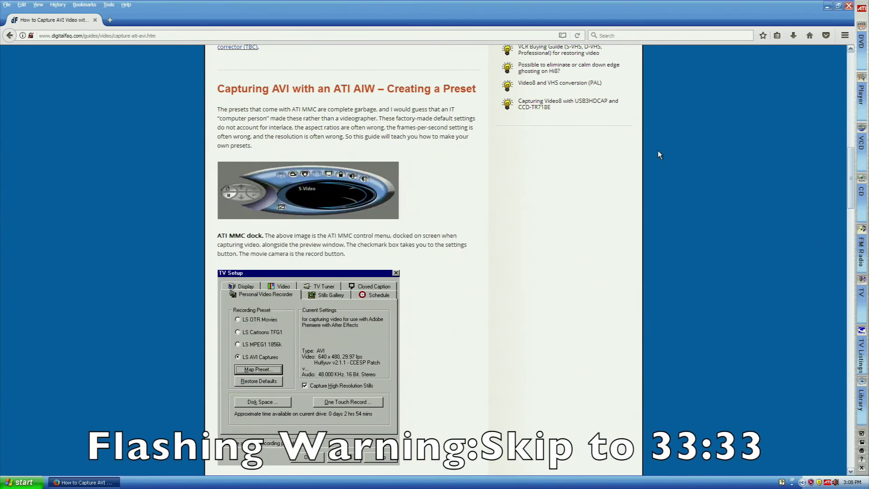
# Try to start the ATI TV feature in low-performance mode, and quit its Initialization Wizard without completing it
pyautogui.click(863, 281)
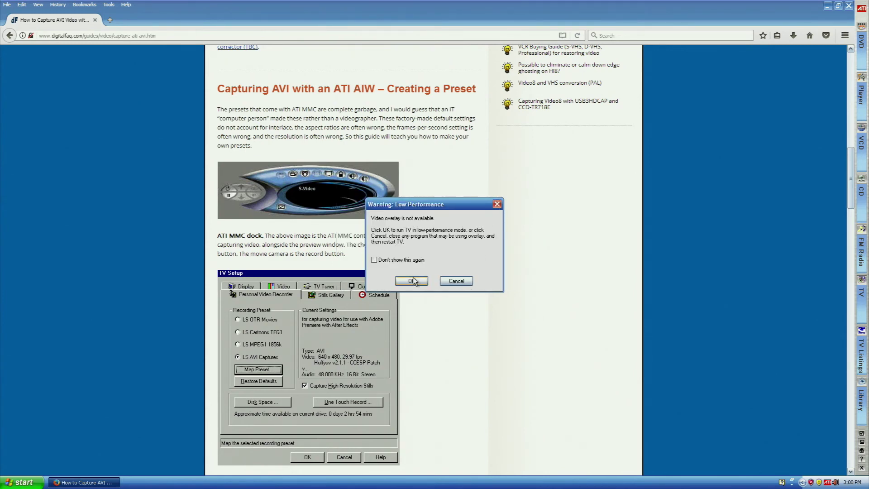
pyautogui.click(413, 279)
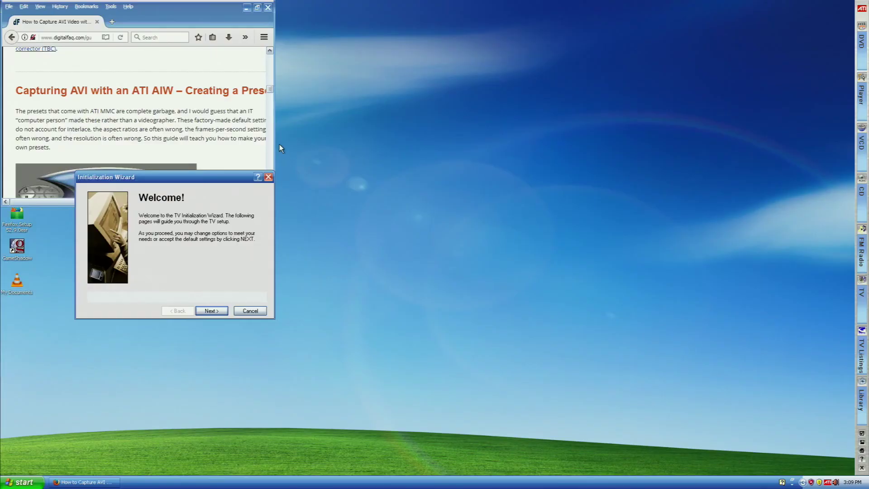
pyautogui.click(268, 178)
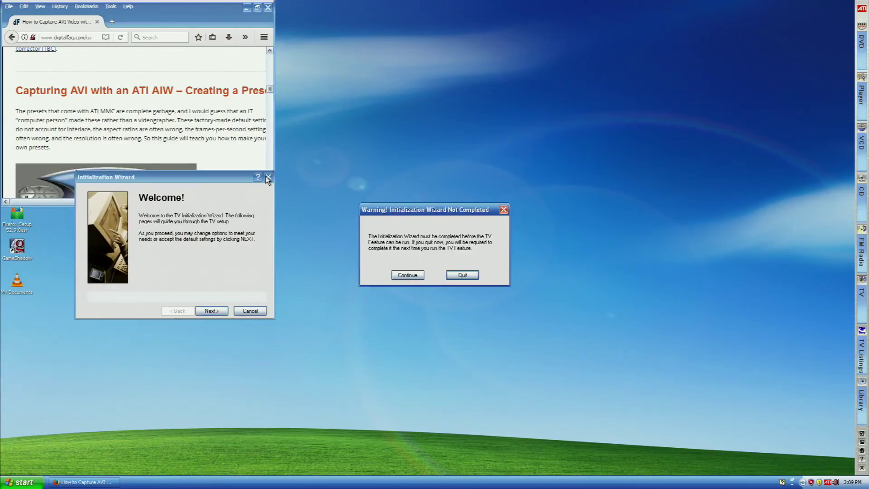
pyautogui.click(407, 276)
pyautogui.click(9, 482)
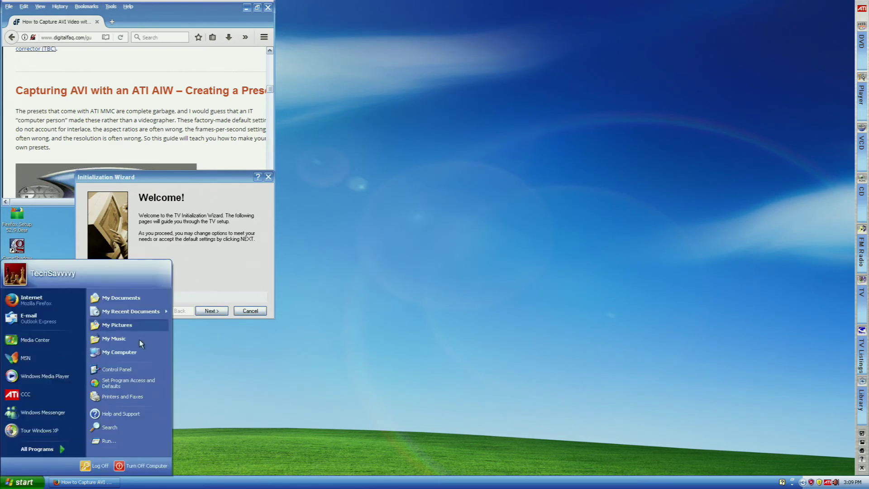
pyautogui.click(235, 232)
pyautogui.click(250, 311)
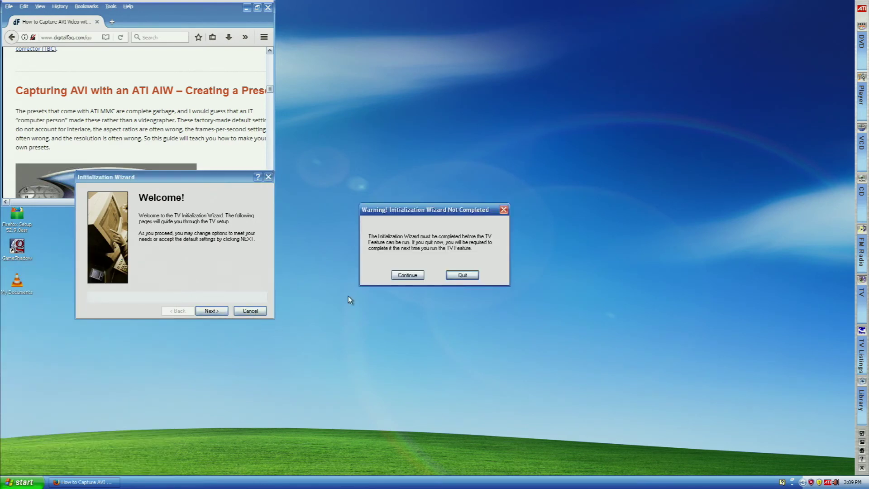
pyautogui.click(462, 275)
pyautogui.click(22, 481)
pyautogui.click(37, 448)
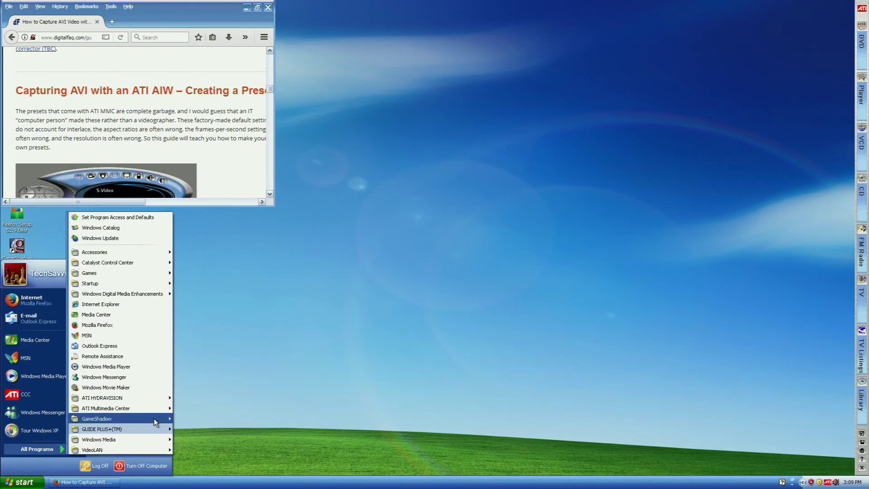
pyautogui.moveTo(159, 408)
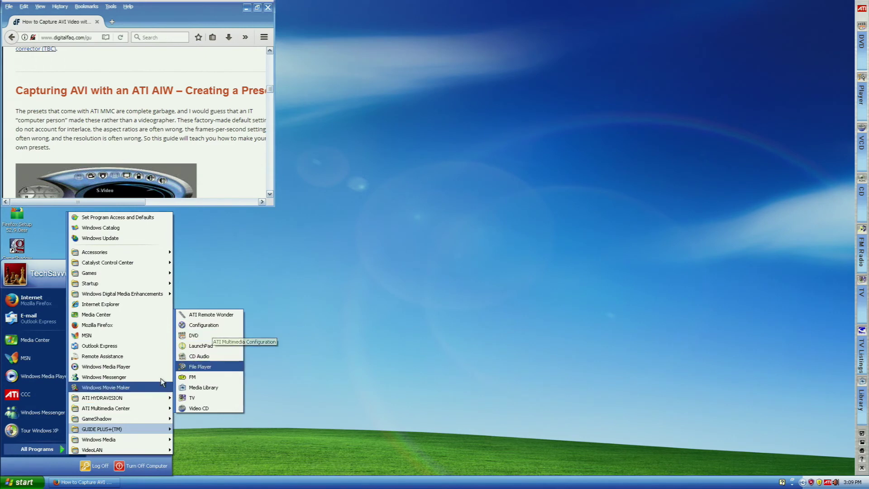
pyautogui.moveTo(122, 417)
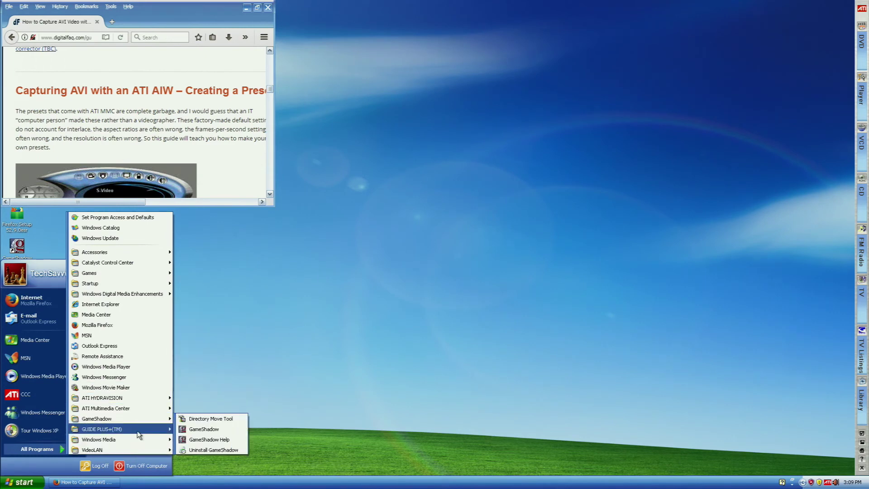
pyautogui.click(163, 83)
# Maximize the Firefox window and go back from the capture guide to the start page
pyautogui.click(257, 7)
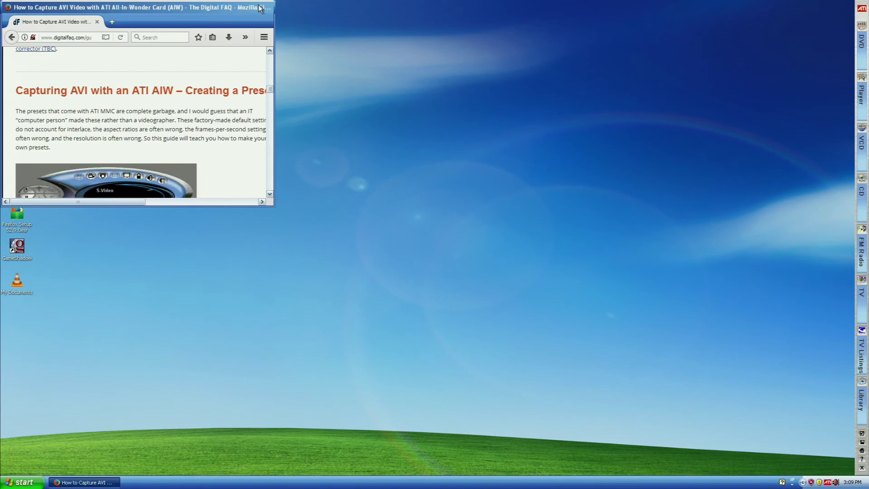
pyautogui.moveTo(200, 22); pyautogui.dragTo(425, 61)
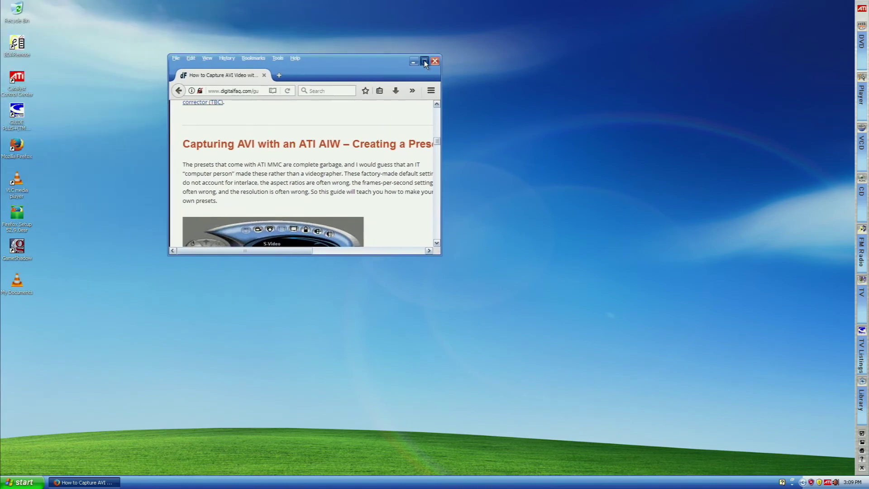
pyautogui.click(425, 61)
pyautogui.click(9, 36)
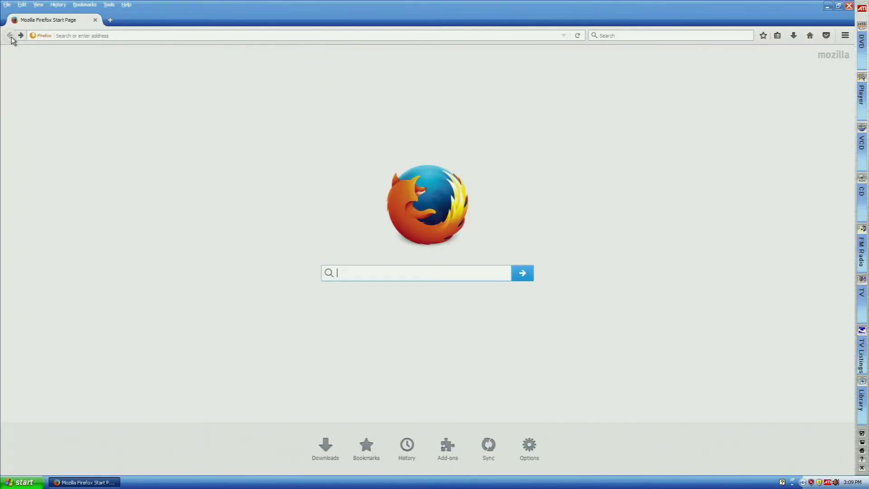
# Search the web for "ati all in wonder x190 composite capture"
pyautogui.click(89, 36)
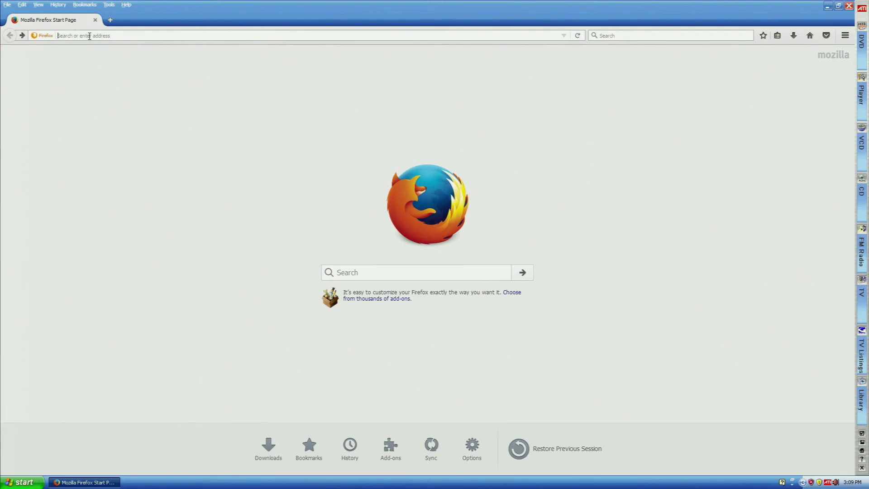
pyautogui.write('ati')
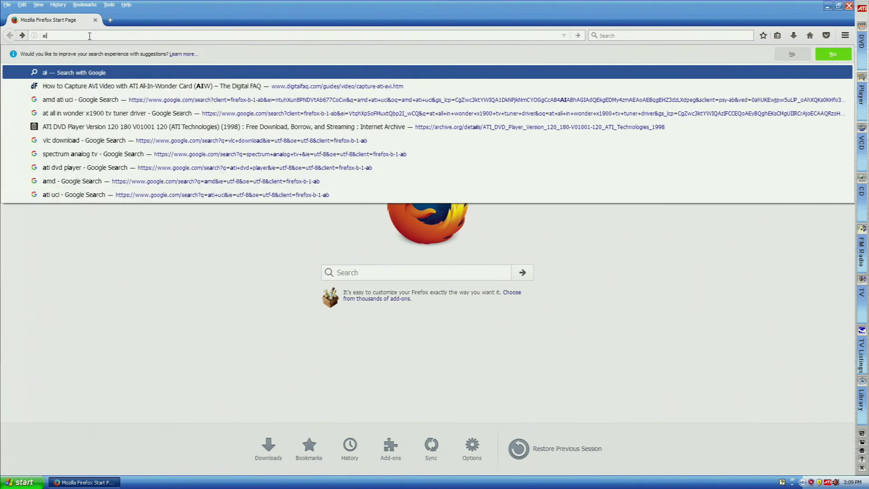
pyautogui.write(' all in ')
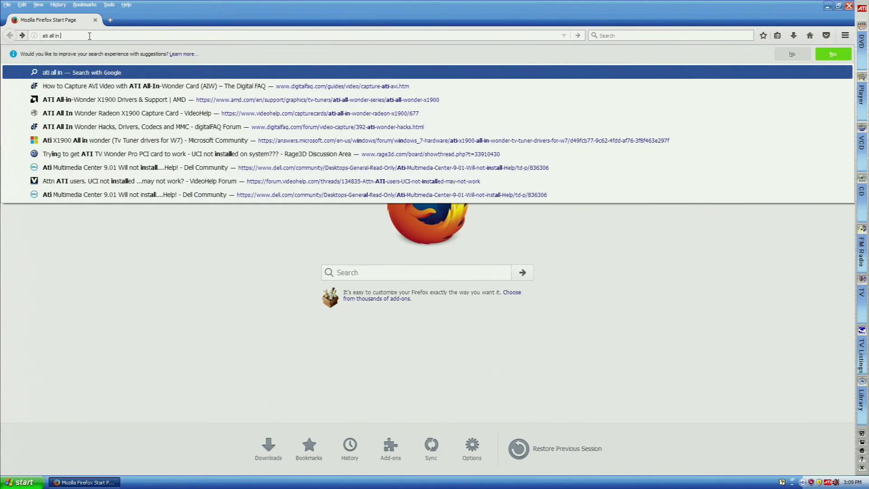
pyautogui.write('wonder x1')
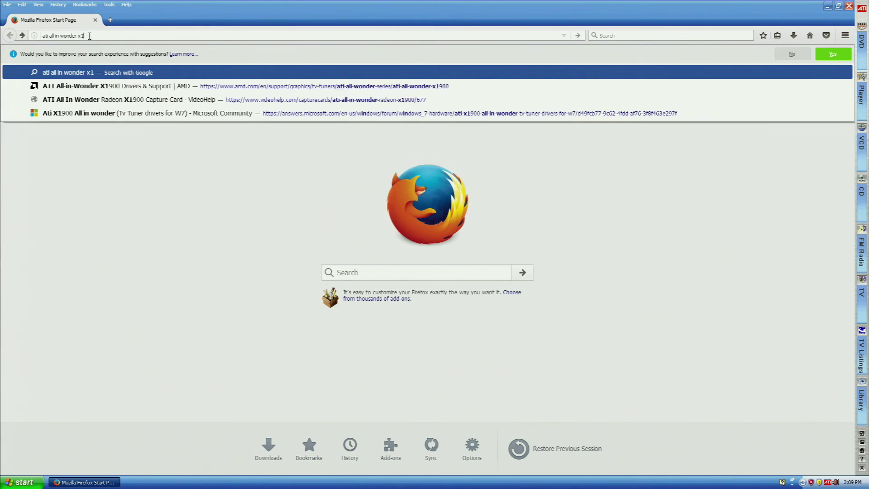
pyautogui.write('90 composit e')
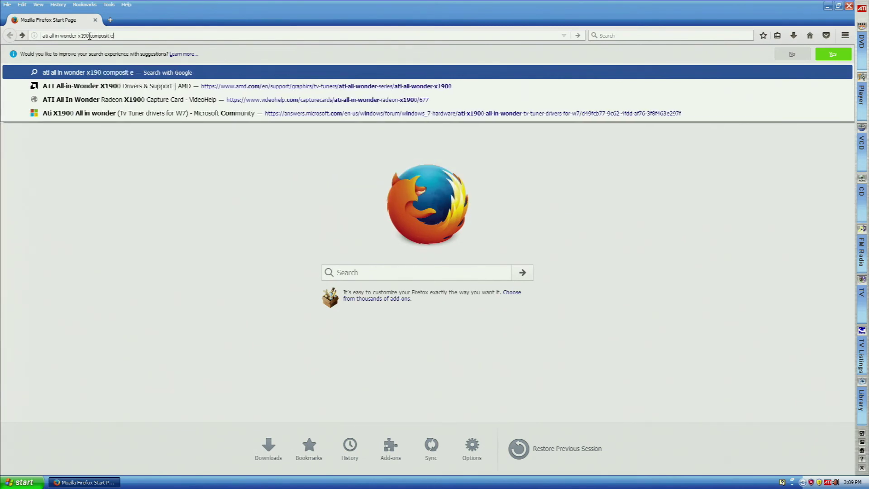
pyautogui.press('BackSpace')
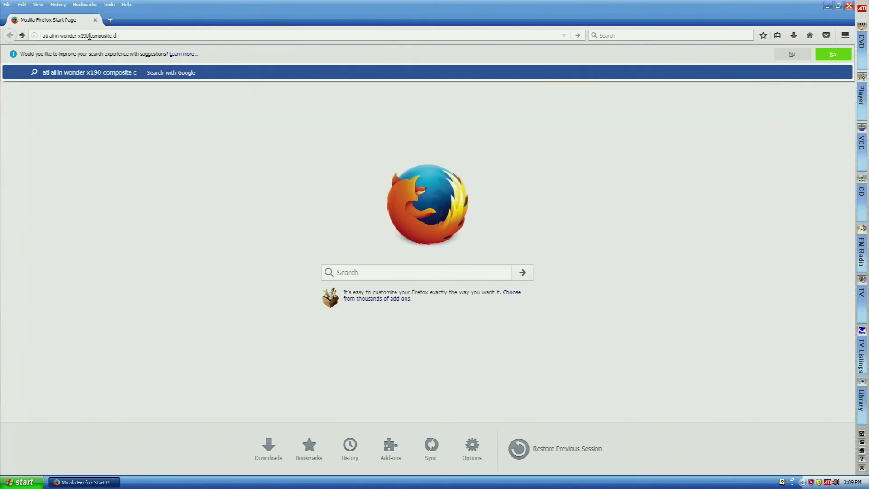
pyautogui.write('e capture')
pyautogui.press('Return')
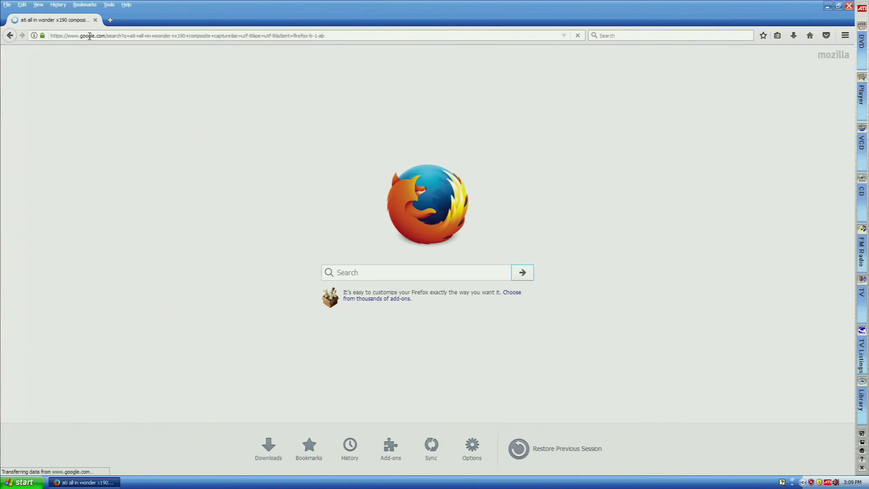
# Look through the first two pages of search results for composite capture information, and close Firefox
pyautogui.scroll(-5, 290, 262)
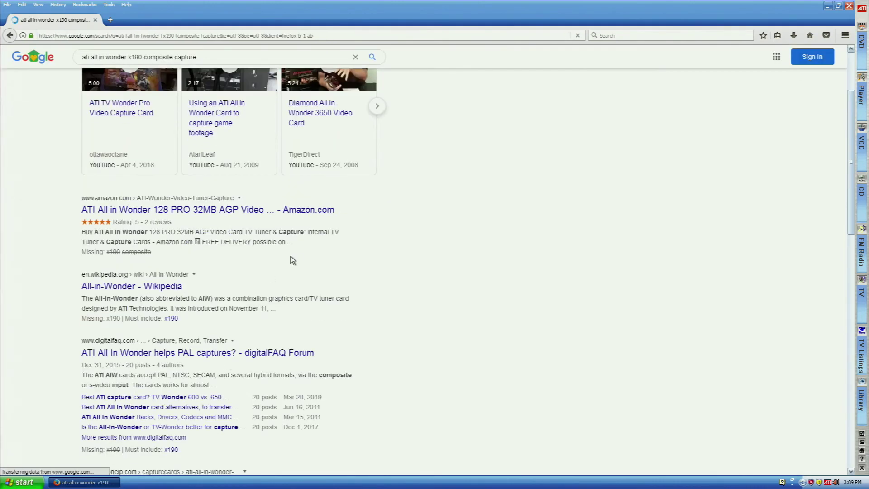
pyautogui.scroll(-7, 288, 276)
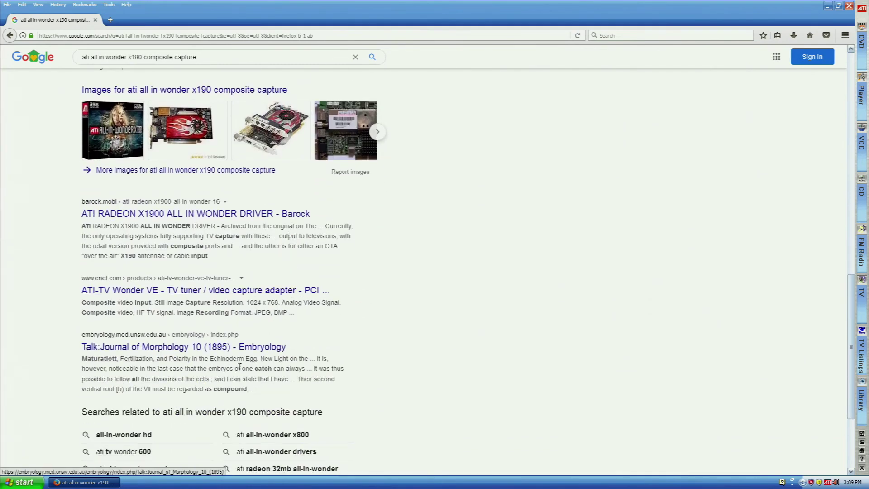
pyautogui.scroll(-3, 267, 336)
pyautogui.click(288, 429)
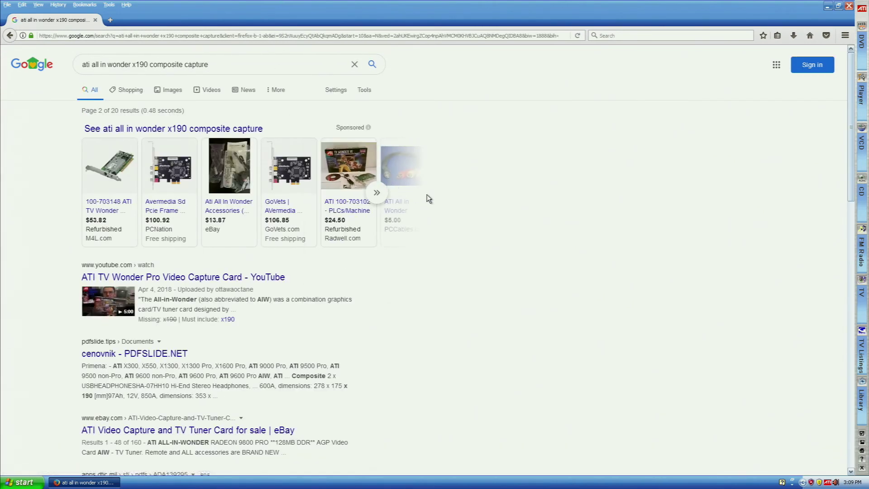
pyautogui.scroll(-2, 427, 199)
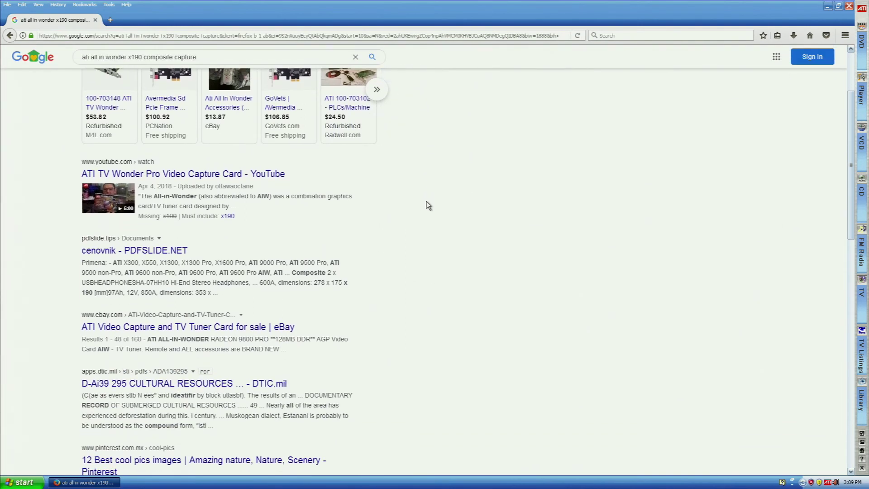
pyautogui.scroll(-2, 429, 204)
pyautogui.scroll(-4, 428, 205)
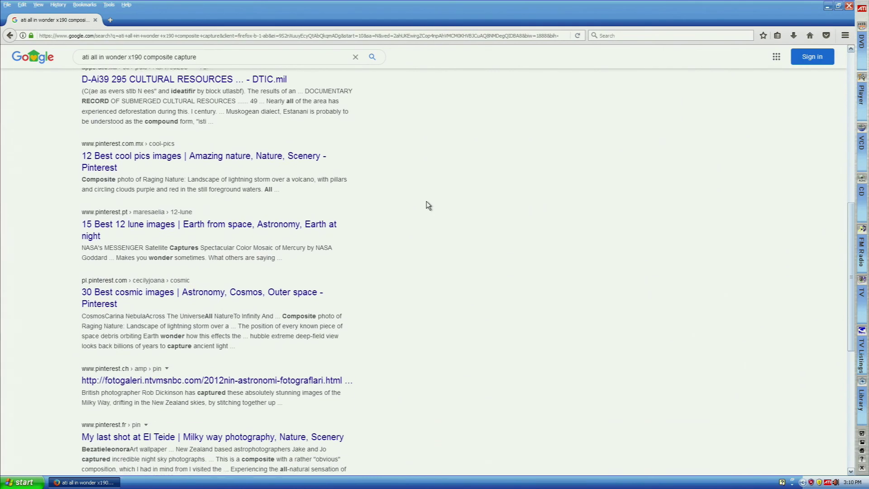
pyautogui.scroll(-3, 427, 213)
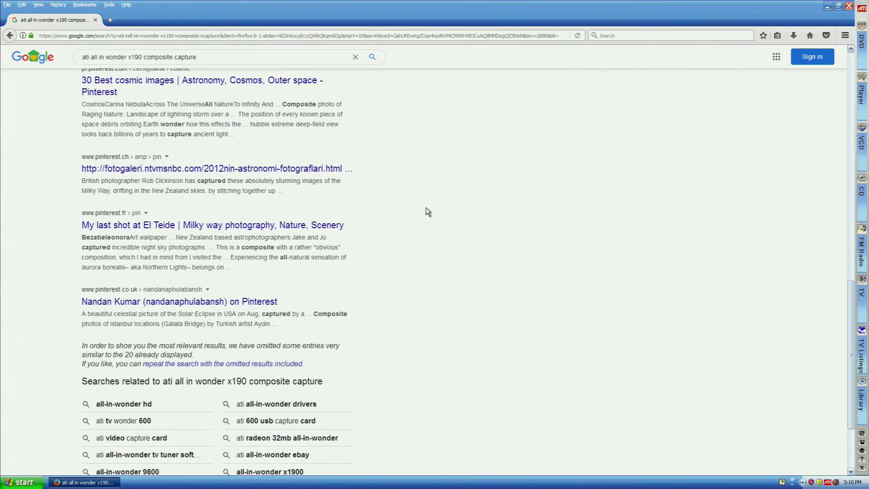
pyautogui.scroll(3, 428, 215)
pyautogui.rightClick(428, 216)
pyautogui.press('Escape')
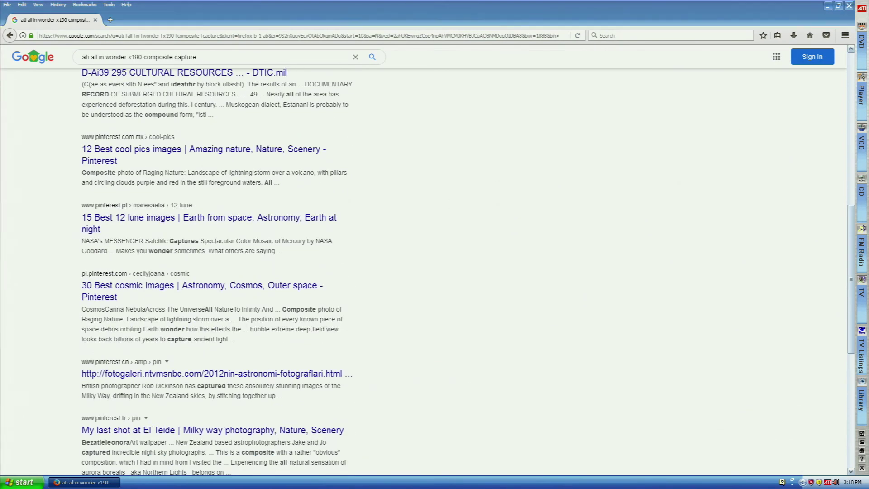
pyautogui.scroll(8, 831, 190)
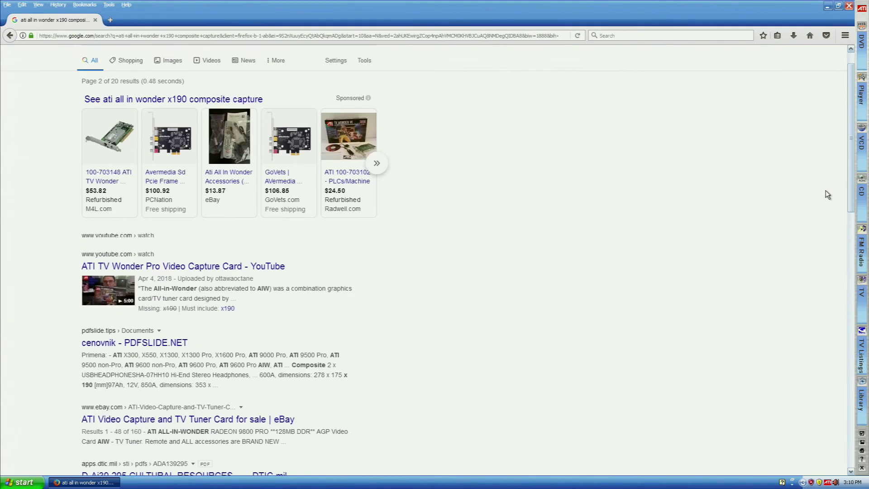
pyautogui.click(850, 5)
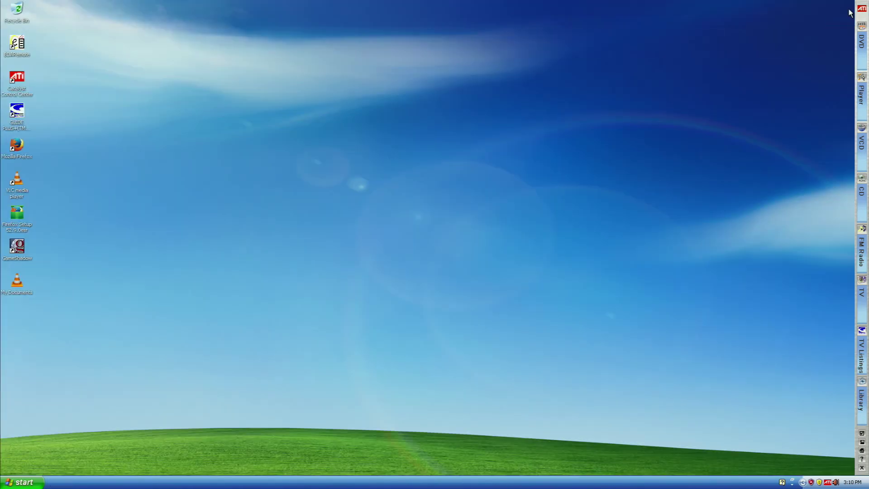
# Close the ATI LaunchPad sidebar and relaunch LaunchPad from the ATI Multimedia Center programs
pyautogui.click(16, 482)
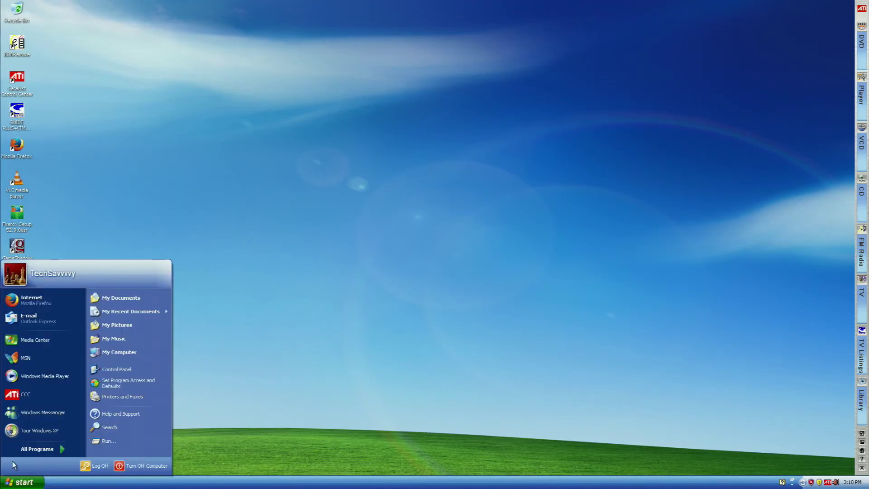
pyautogui.click(26, 453)
pyautogui.moveTo(145, 400)
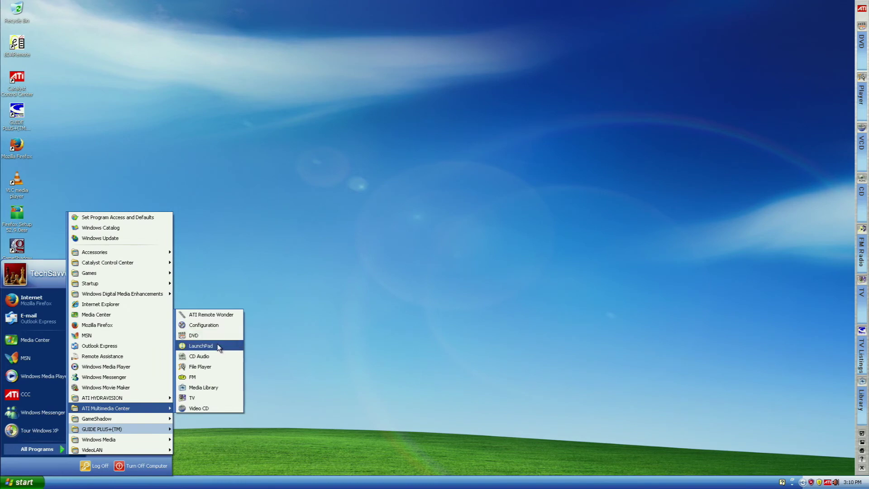
pyautogui.click(866, 467)
pyautogui.press('super')
pyautogui.click(40, 451)
pyautogui.moveTo(168, 420)
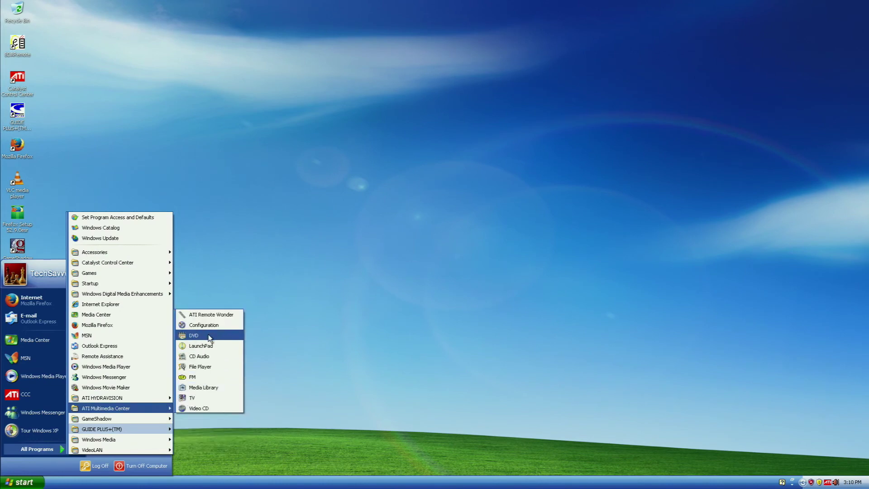
pyautogui.click(210, 346)
# Check the installed program groups for capture software and launch VLC media player
pyautogui.press('super')
pyautogui.click(45, 451)
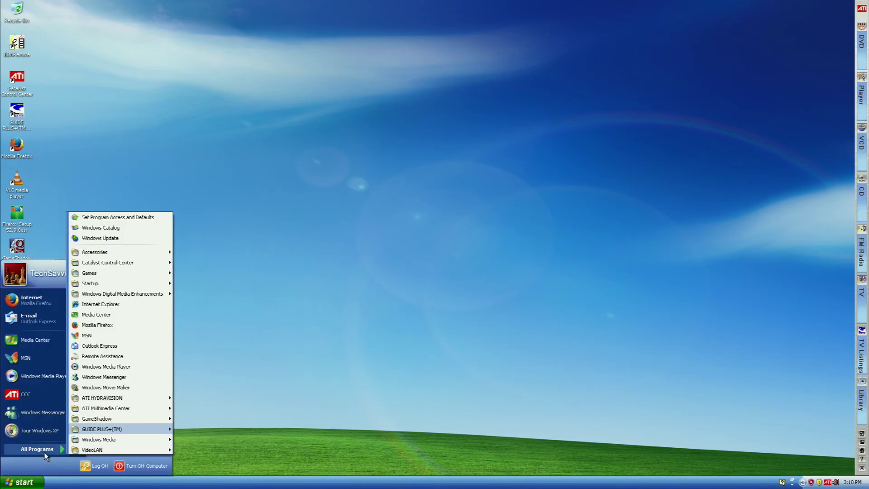
pyautogui.moveTo(153, 408)
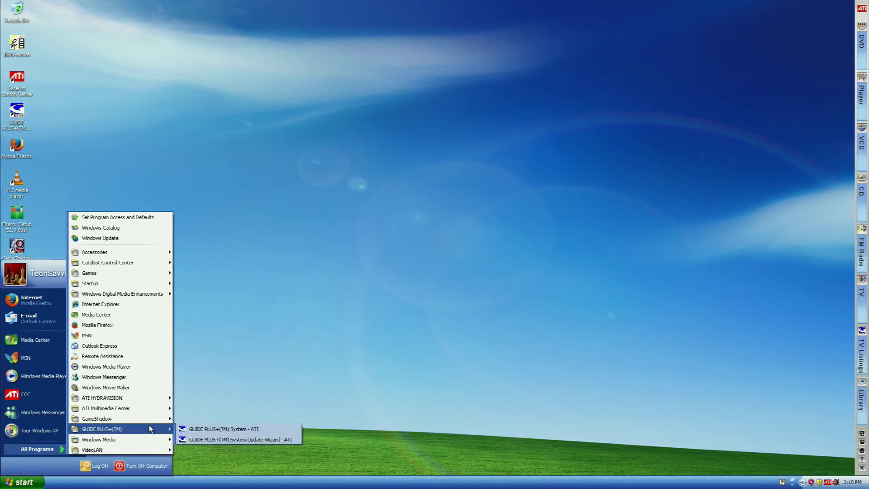
pyautogui.moveTo(151, 439)
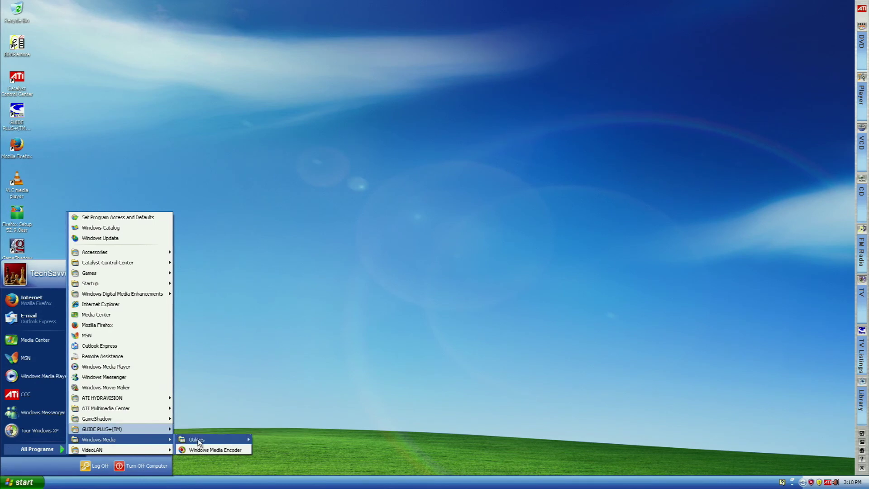
pyautogui.moveTo(199, 443)
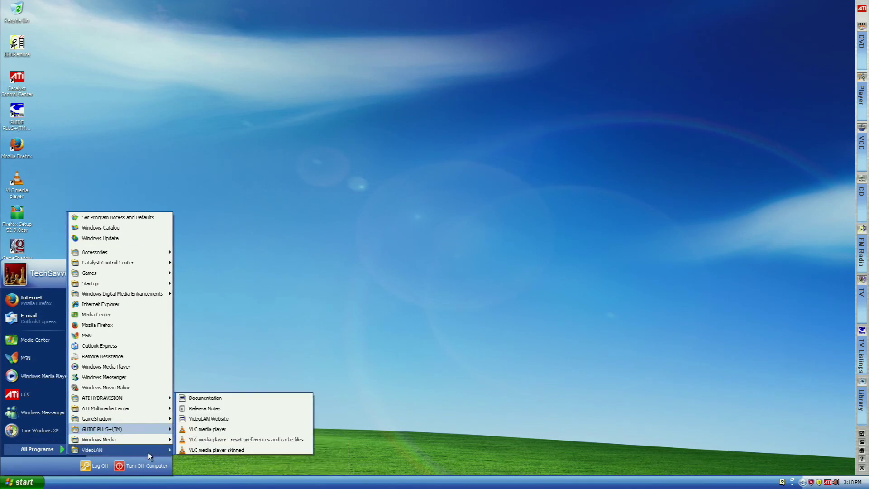
pyautogui.click(251, 430)
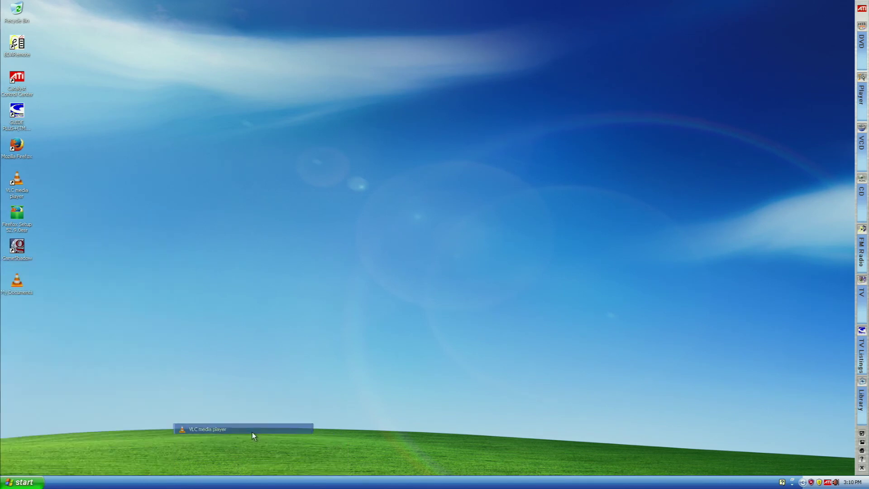
# Open VLC's capture device settings for streaming and list the available DirectShow video devices
pyautogui.click(308, 147)
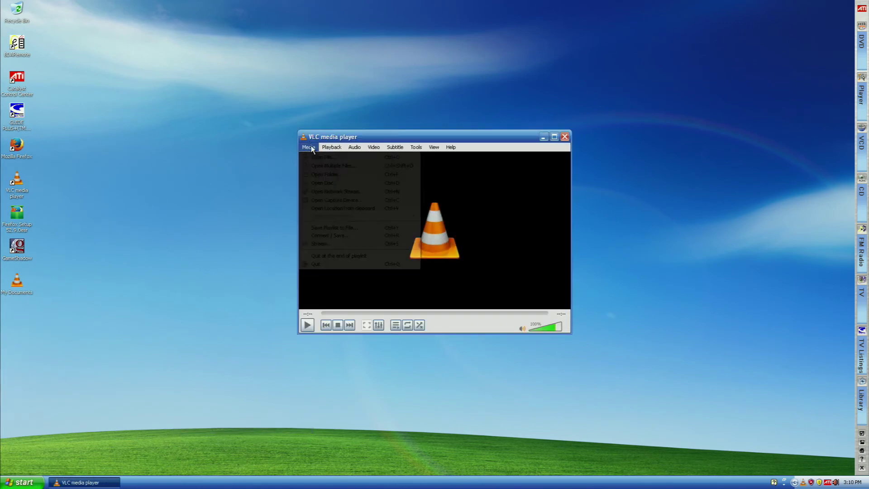
pyautogui.click(360, 245)
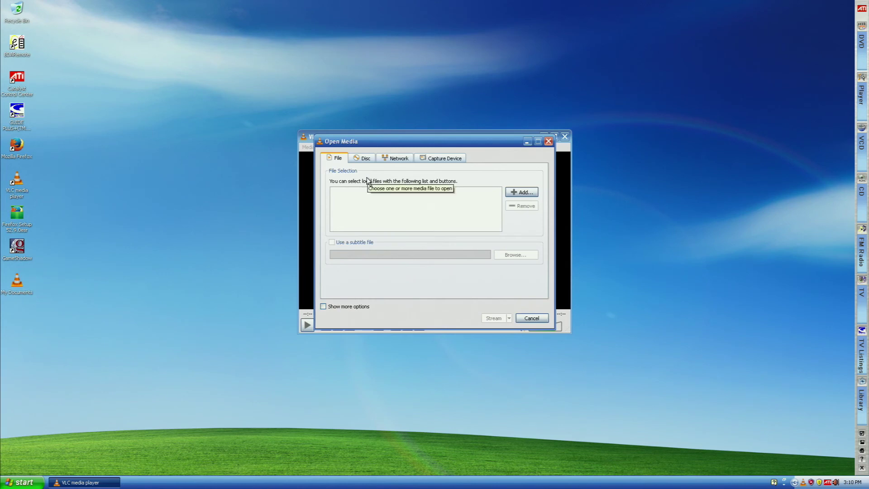
pyautogui.click(462, 159)
pyautogui.click(480, 203)
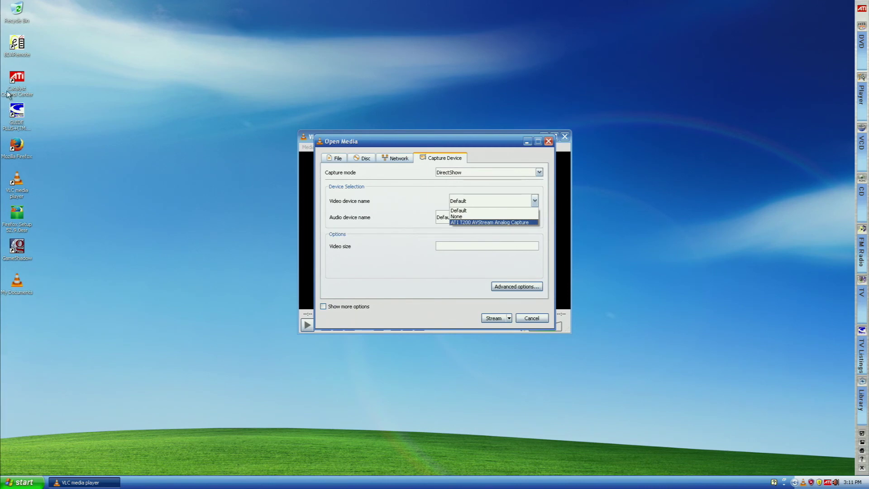
# Search the web in Firefox for "ati t200", skim the results, and close the browser
pyautogui.doubleClick(28, 154)
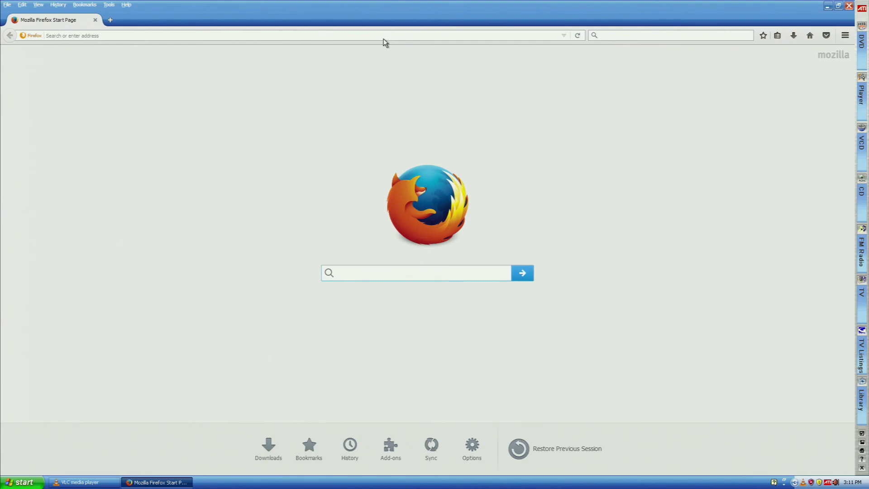
pyautogui.click(381, 35)
pyautogui.write('ati')
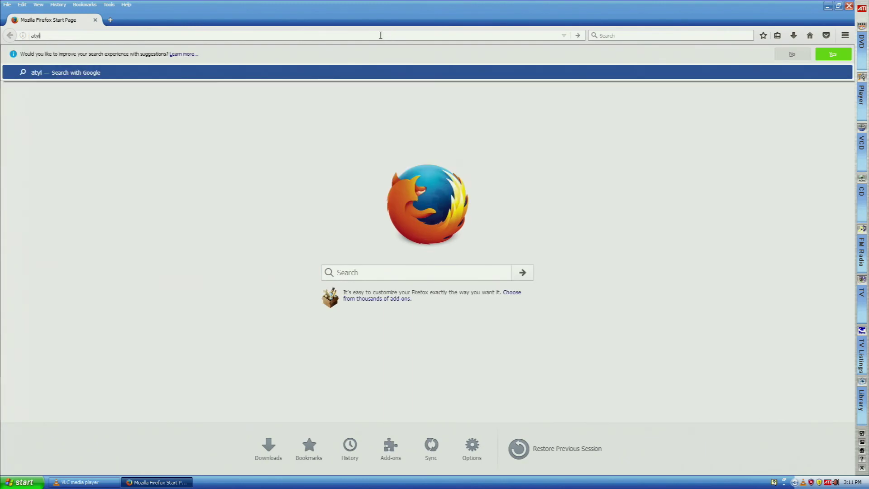
pyautogui.write(' t200')
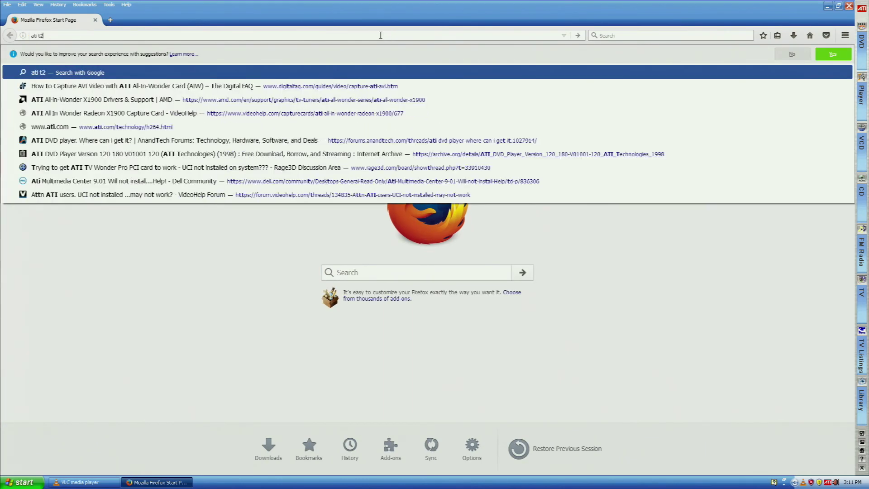
pyautogui.press('Return')
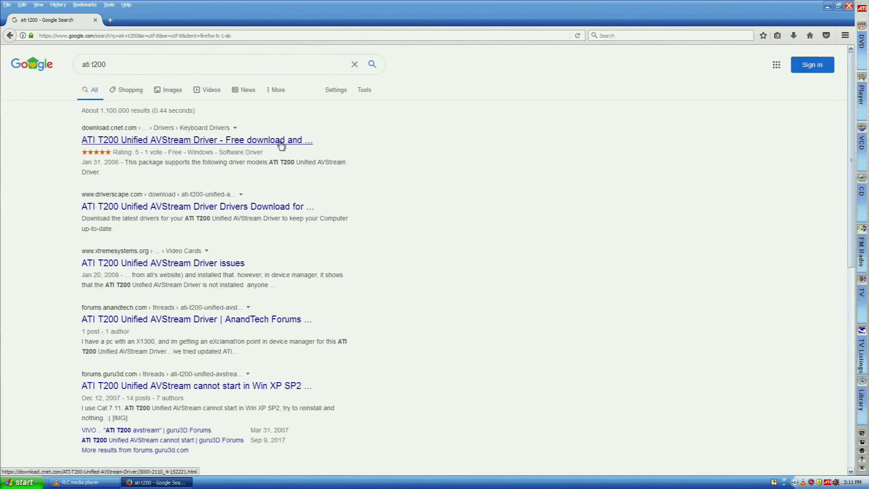
pyautogui.scroll(-2, 280, 144)
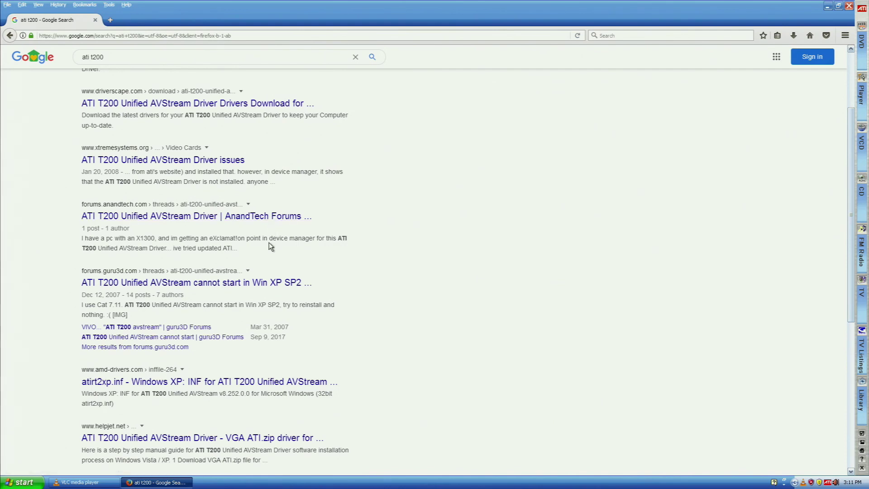
pyautogui.click(849, 6)
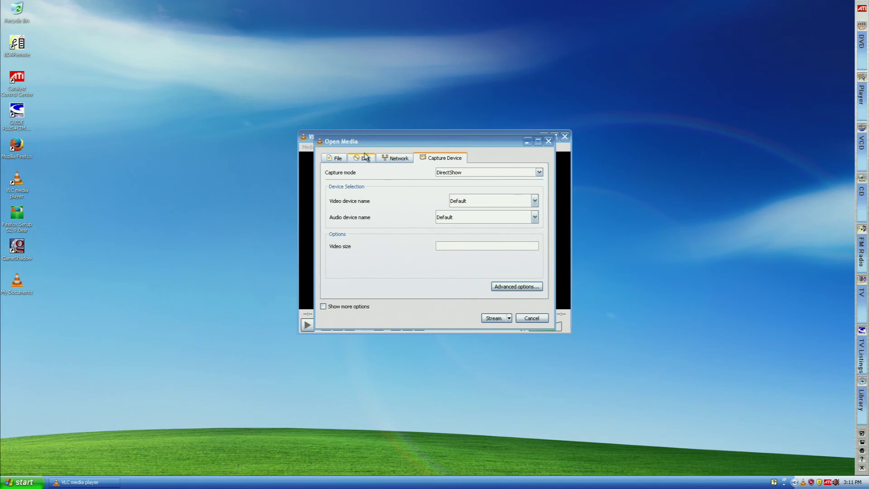
# Dismiss the Open Media dialog without starting a stream and quit VLC media player
pyautogui.click(362, 149)
pyautogui.click(548, 141)
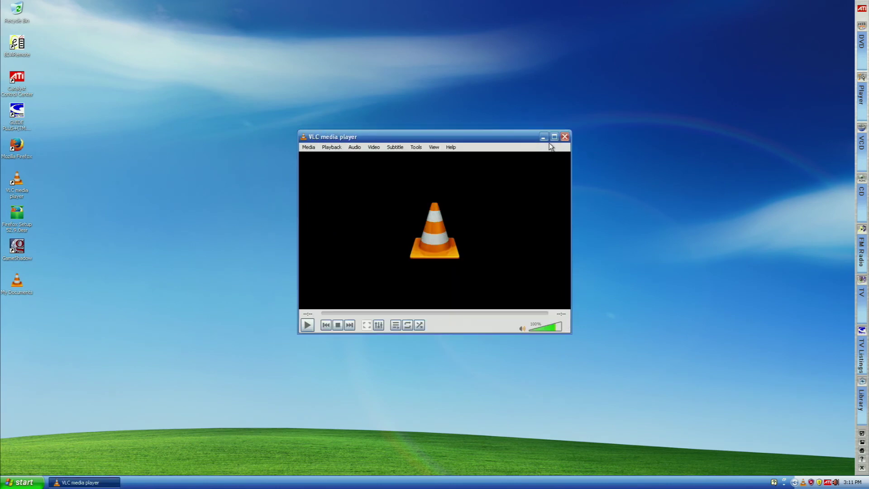
pyautogui.click(566, 137)
# Open Device Manager from the hardware settings of Control Panel's System properties
pyautogui.press('super')
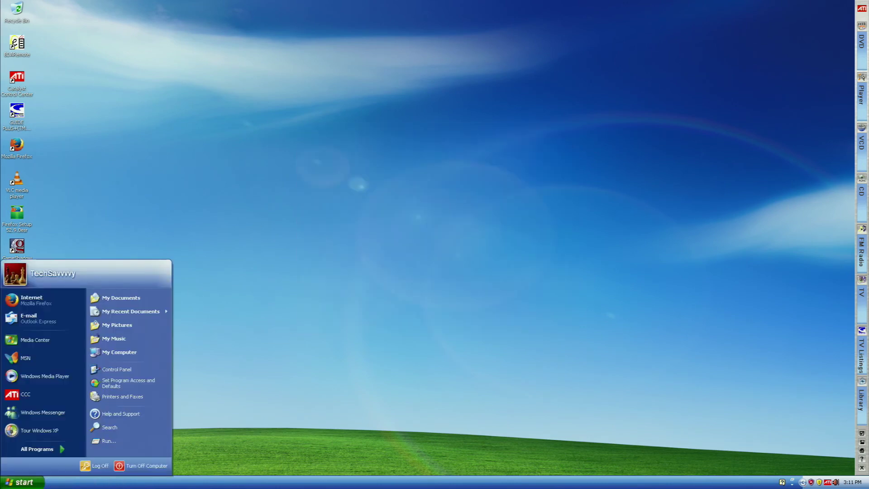
pyautogui.click(145, 360)
pyautogui.press('super')
pyautogui.click(136, 369)
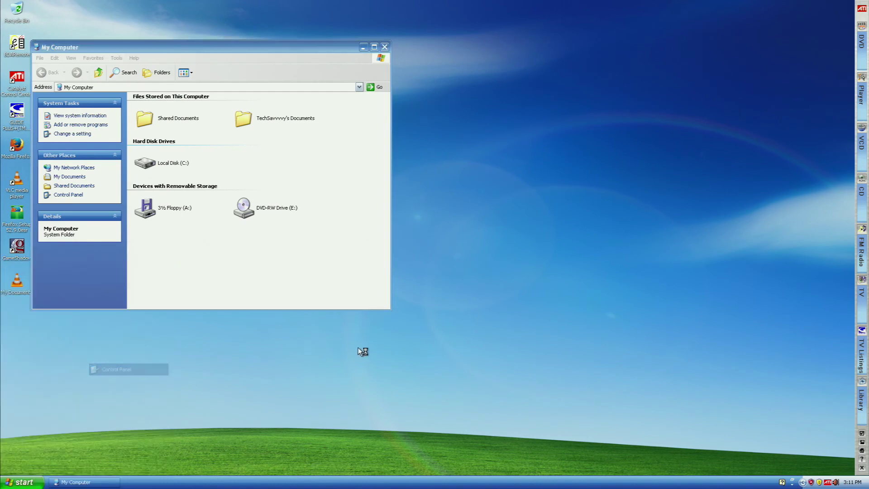
pyautogui.doubleClick(773, 277)
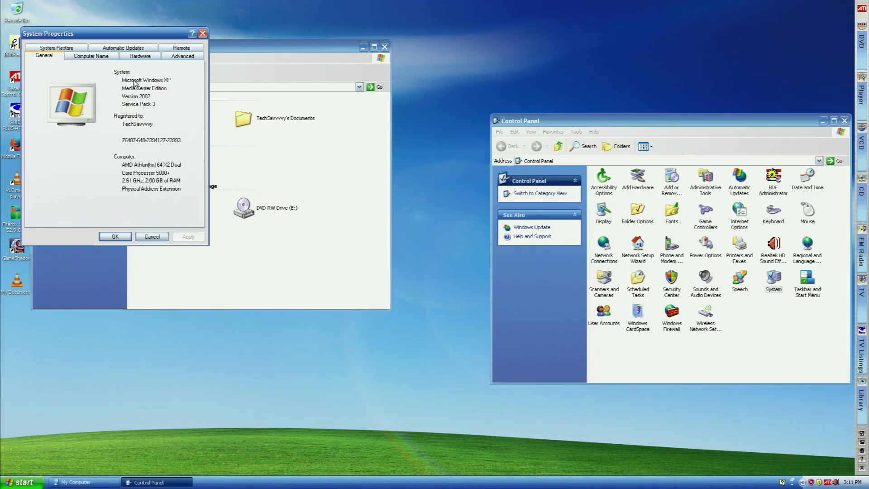
pyautogui.click(143, 61)
pyautogui.click(160, 107)
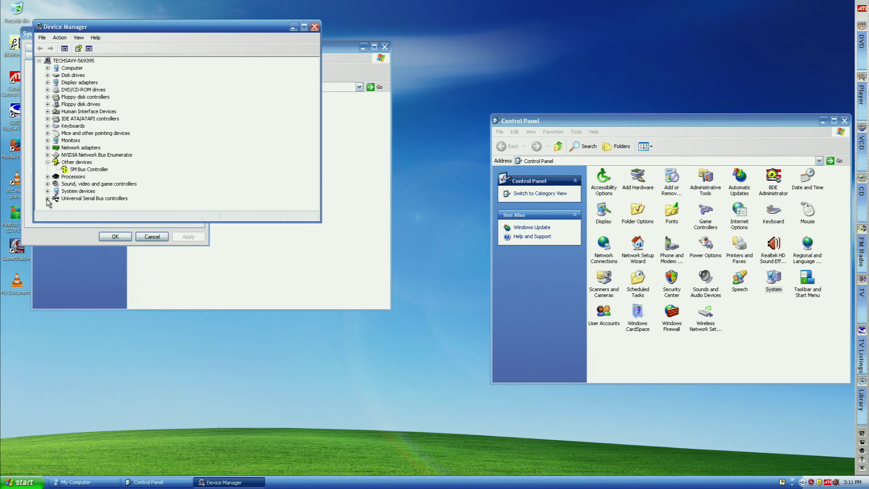
# Expand the sound, video and game controllers and inspect the ATI T200 Unified AVStream Driver's general, driver and details properties
pyautogui.click(48, 184)
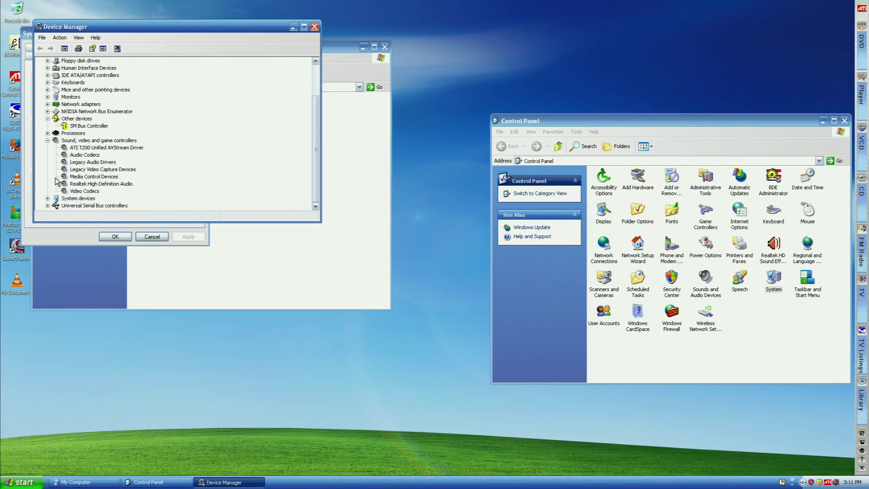
pyautogui.scroll(1, 56, 181)
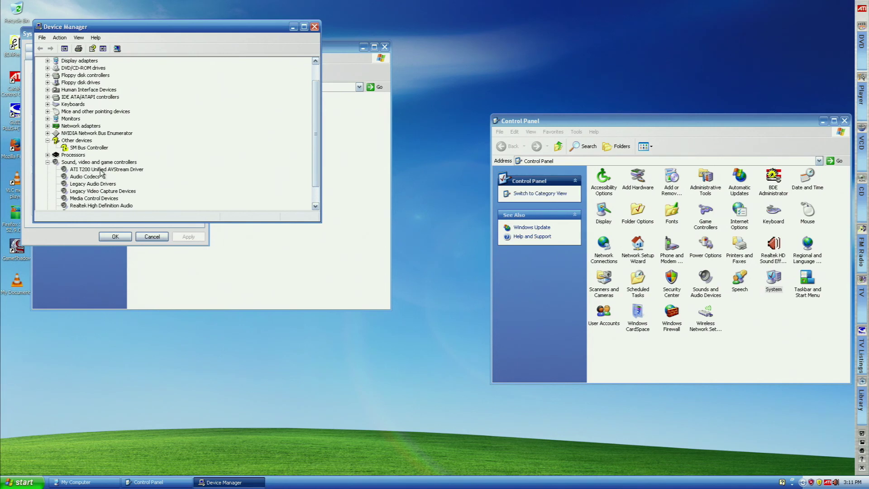
pyautogui.click(120, 169)
pyautogui.rightClick(121, 172)
pyautogui.click(135, 216)
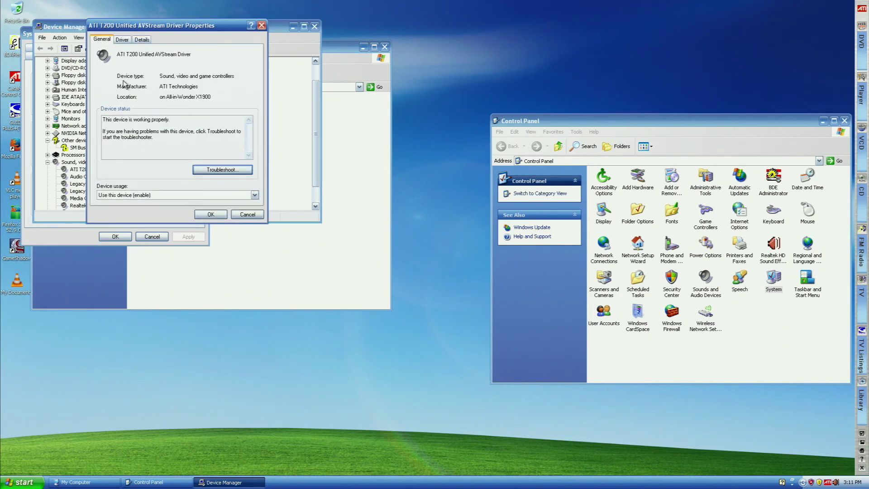
pyautogui.click(123, 40)
pyautogui.click(141, 39)
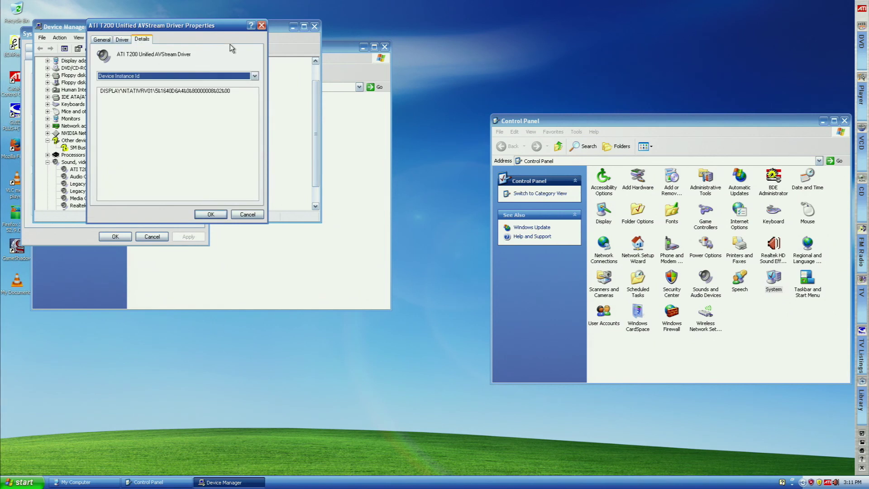
pyautogui.click(262, 25)
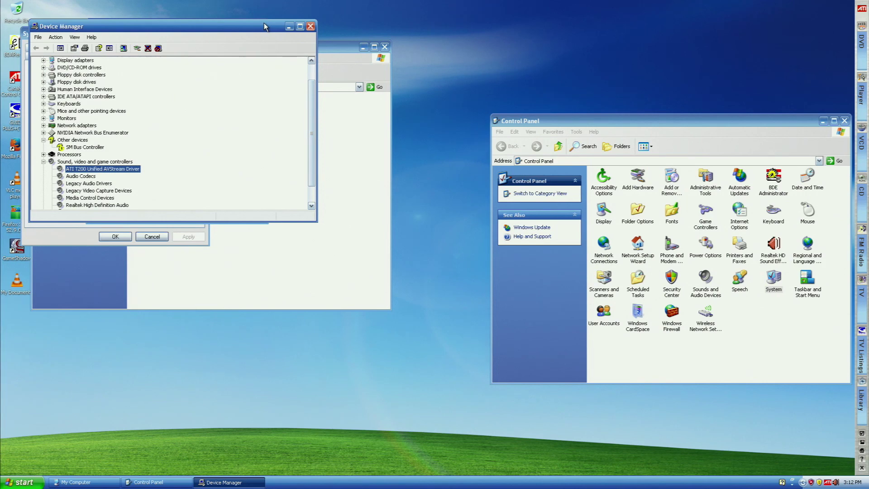
pyautogui.scroll(1, 264, 22)
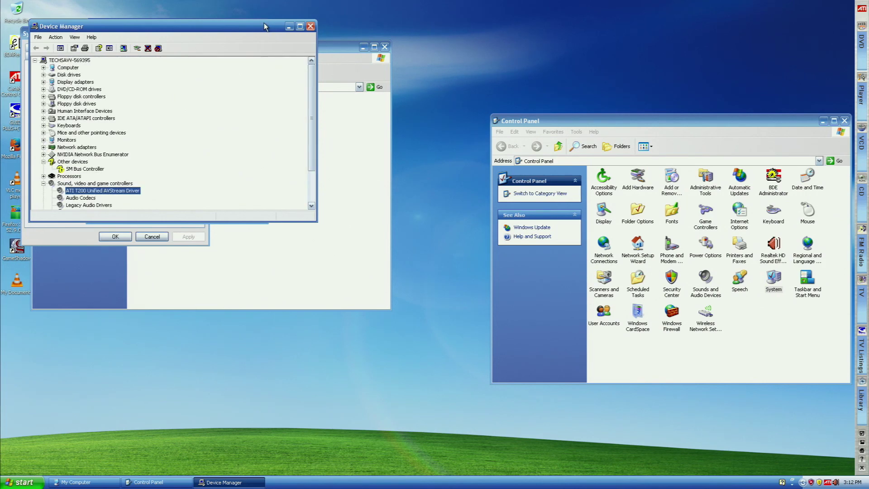